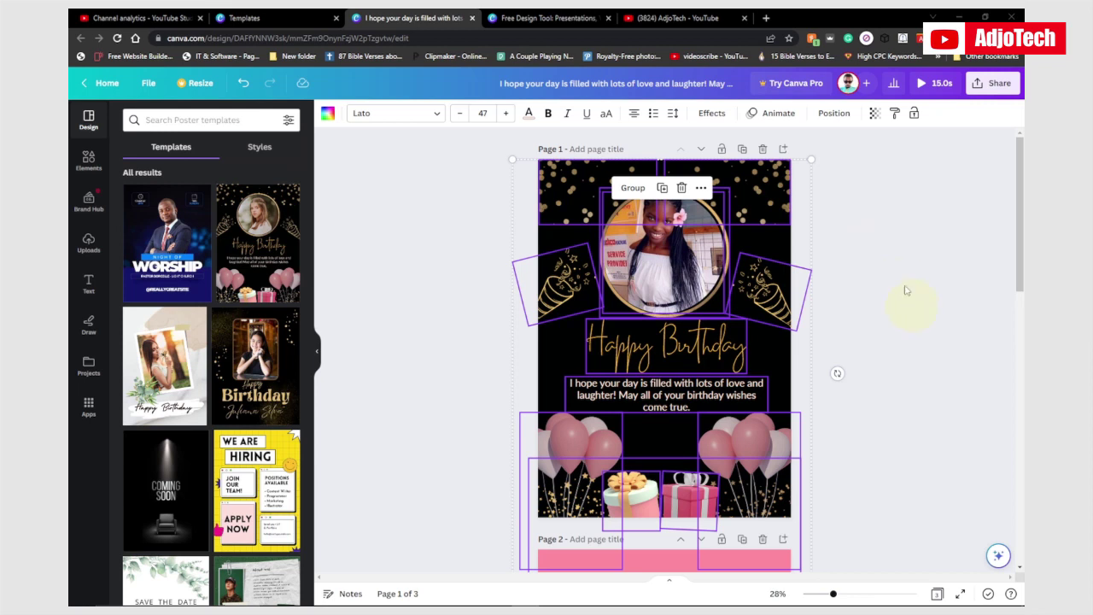
- Select all elements on page 1 of the birthday poster and apply the Rise animation to them, after trying Pan
click(902, 269)
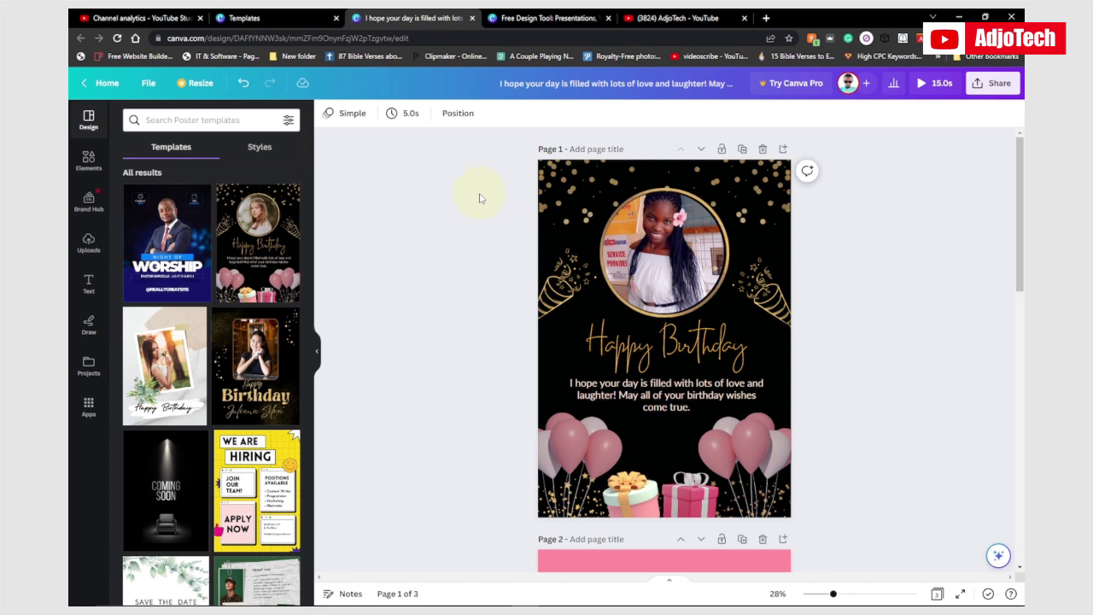
drag(465, 195, 864, 504)
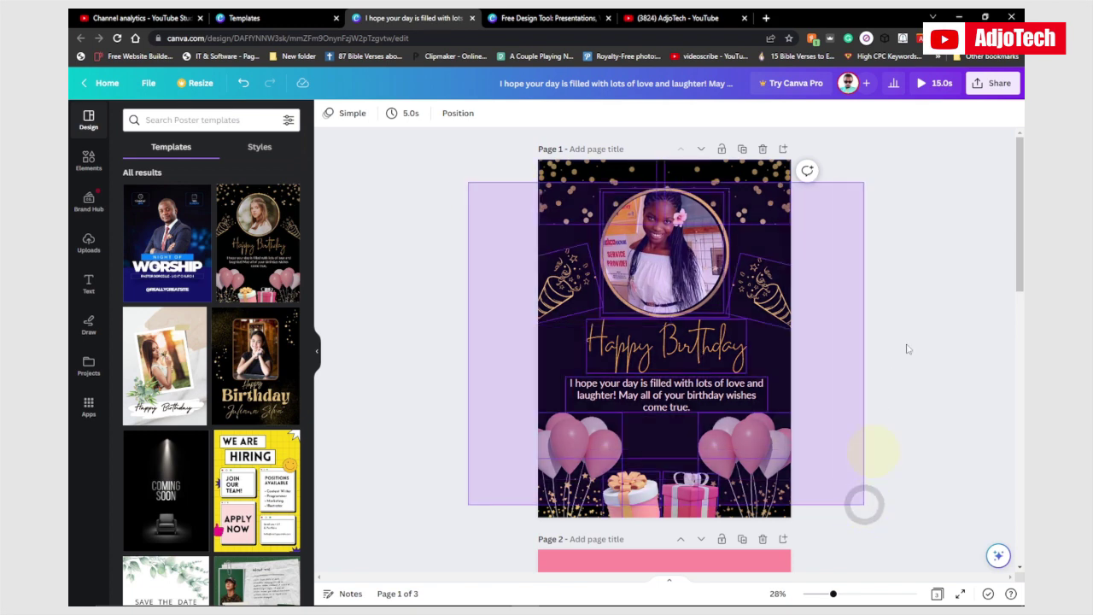
click(923, 312)
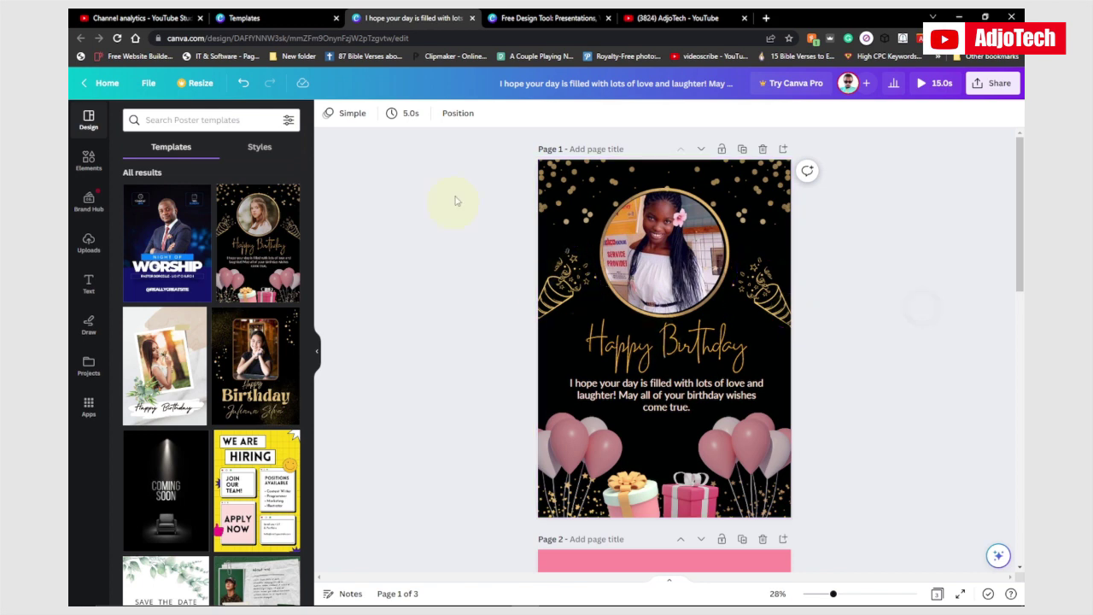
drag(478, 182, 858, 357)
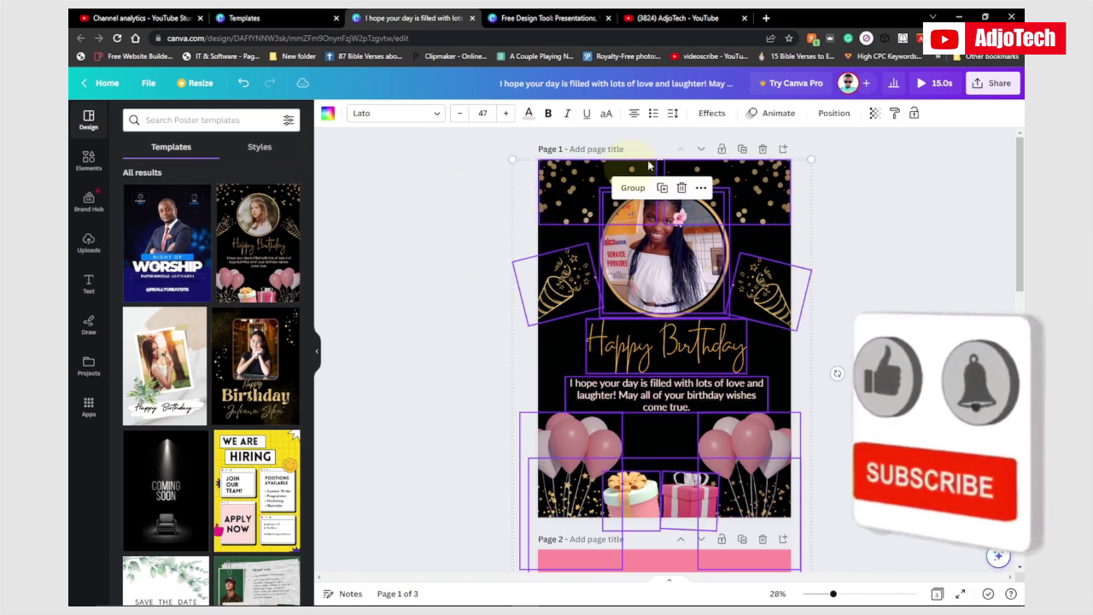
click(775, 114)
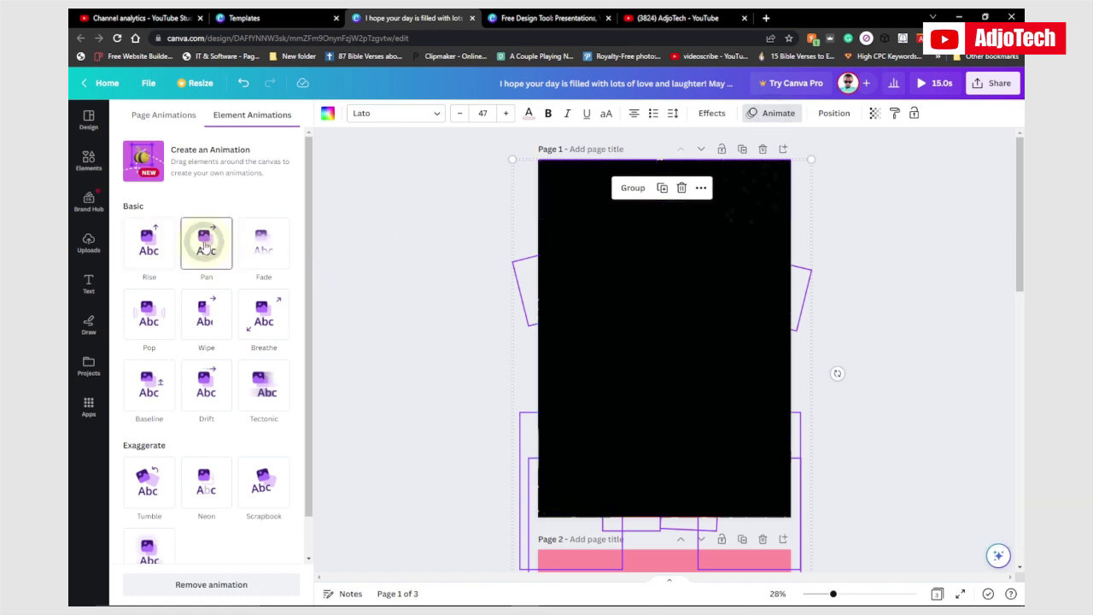
click(205, 246)
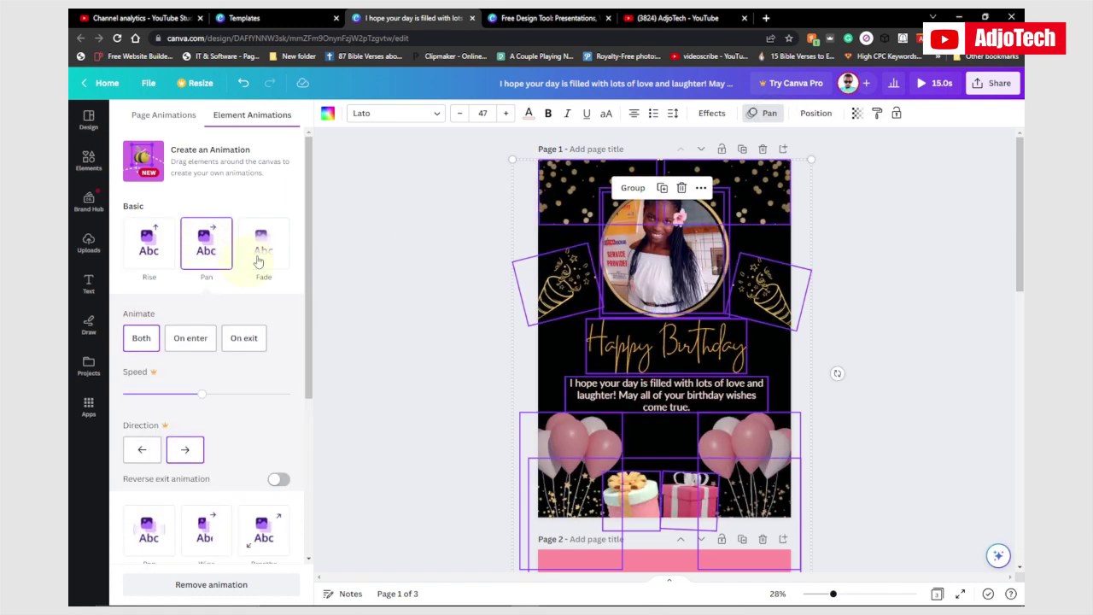
click(148, 250)
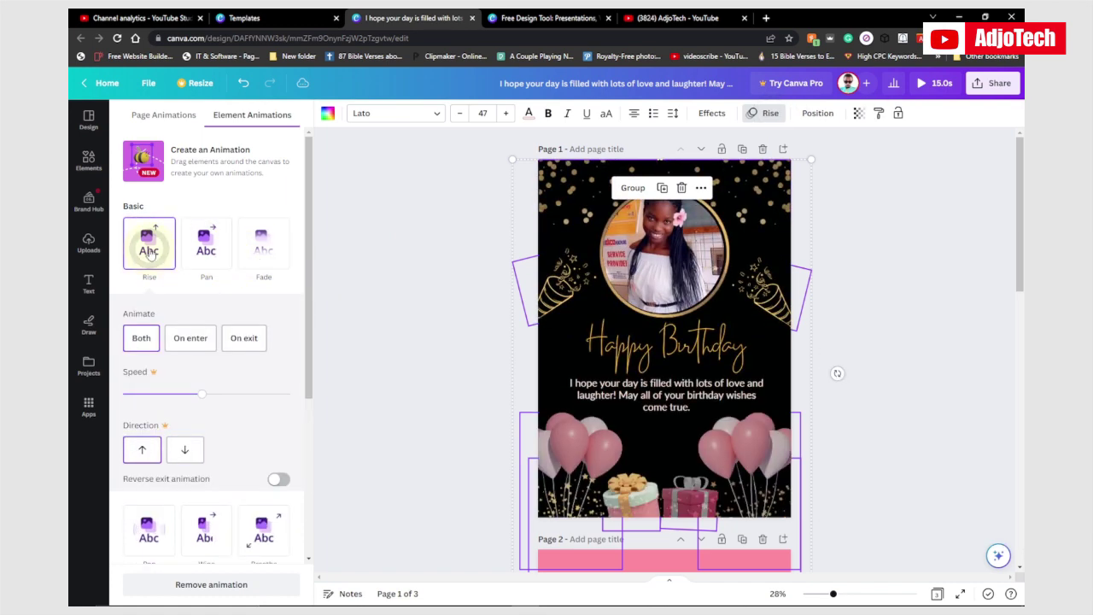
- Review the design's download settings for MP4 video, including quality and page selection, without downloading
click(991, 85)
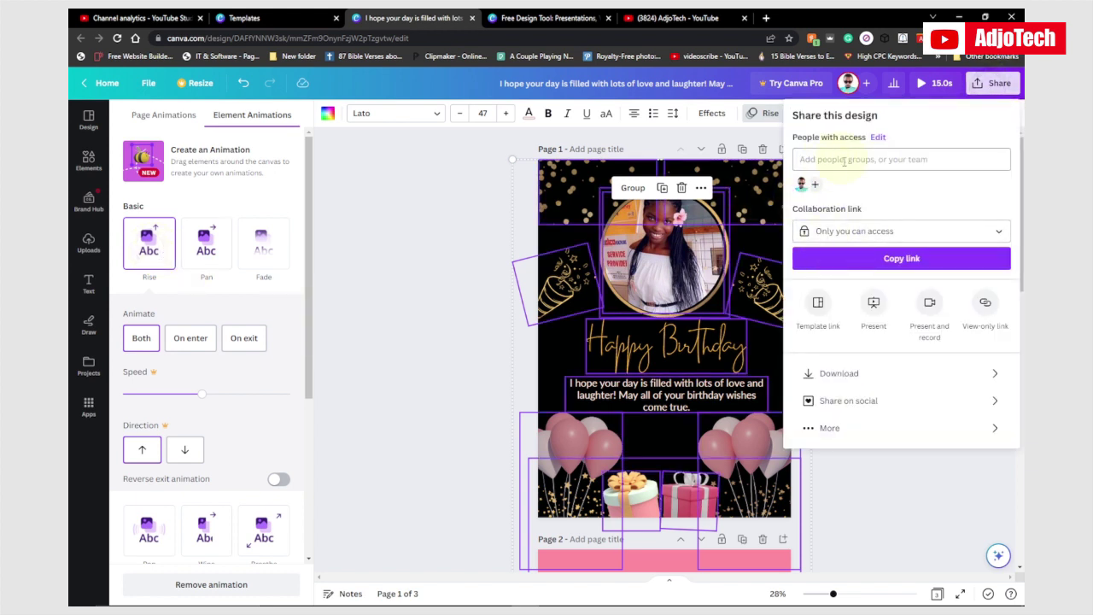
click(859, 373)
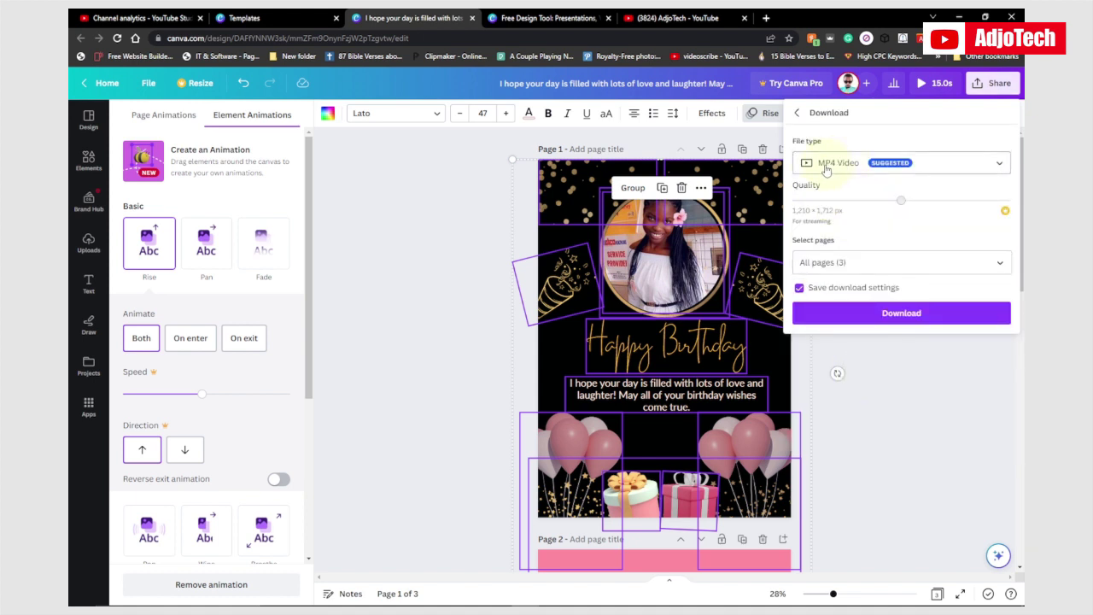
click(436, 255)
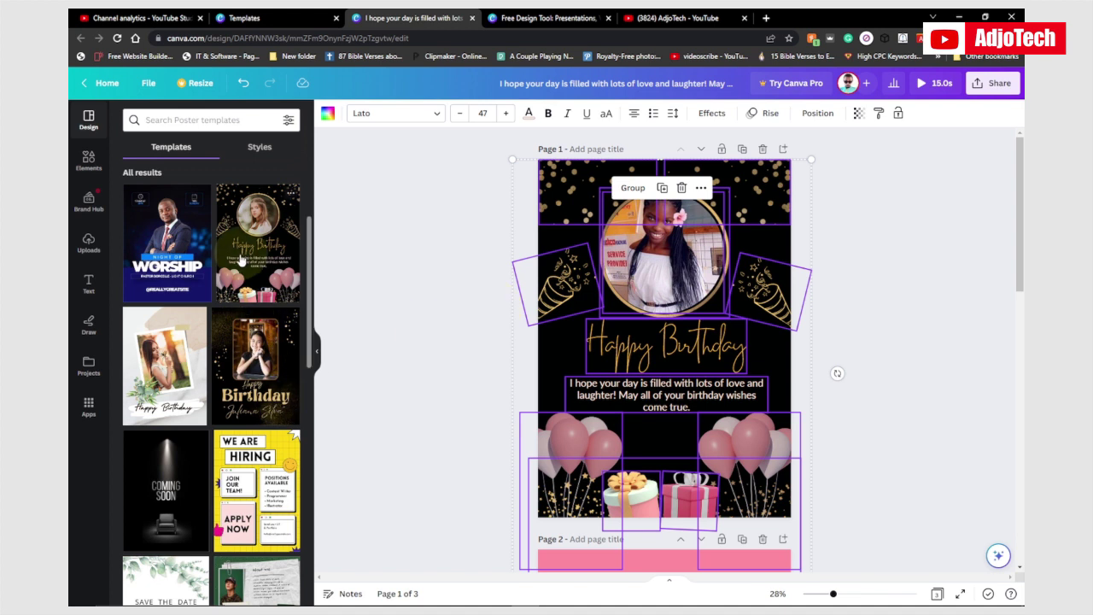
- Replace the birthday design on page 1 with the black "Coming Soon" poster template
scroll(237, 350, down, 2)
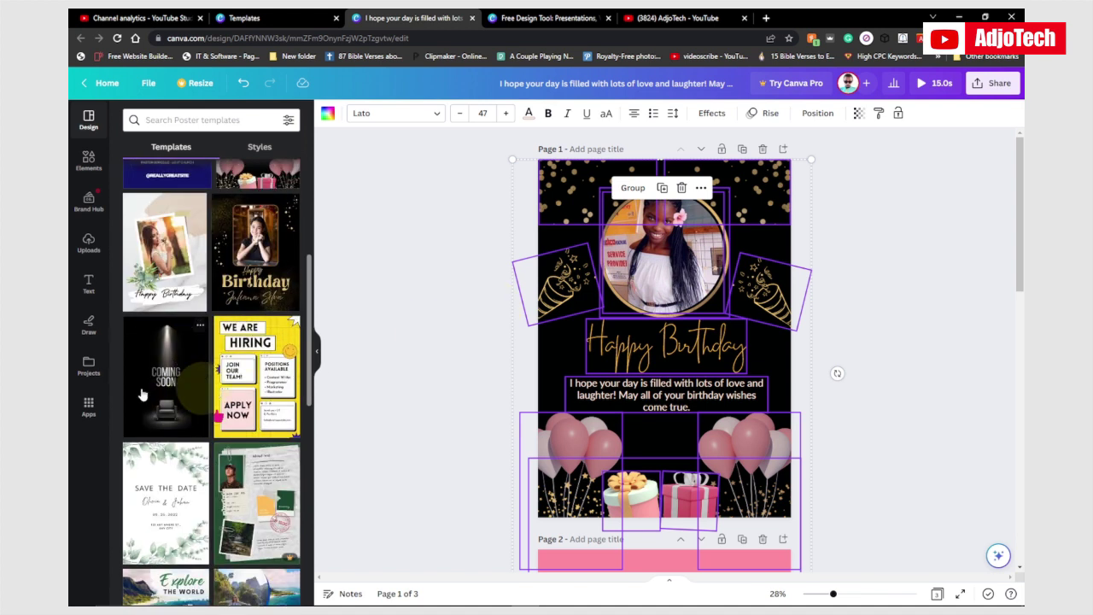
click(180, 386)
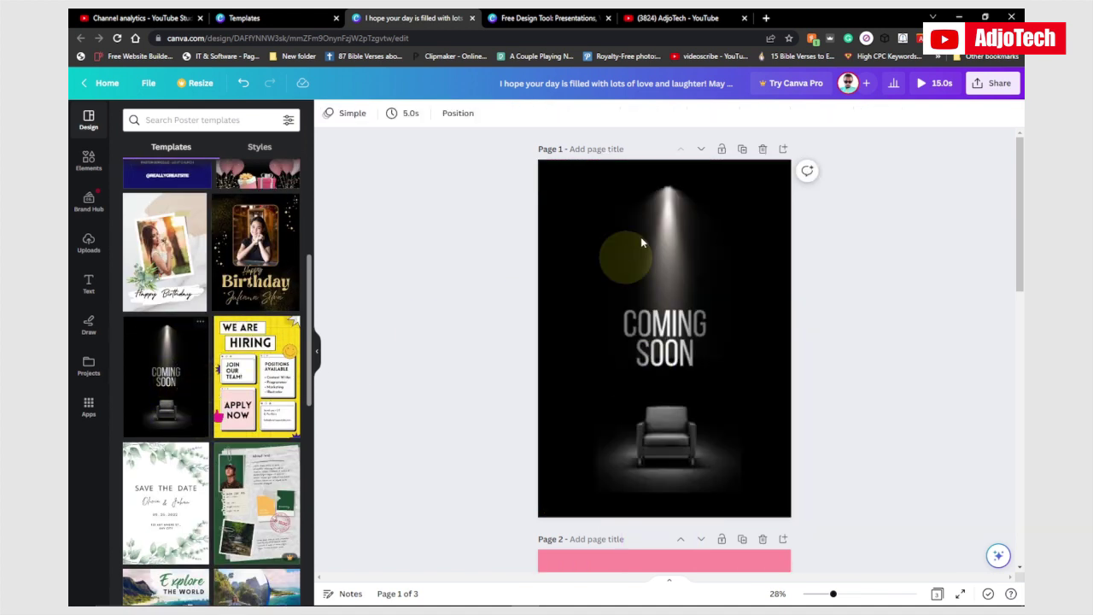
- Try a dark blue background on the "Coming Soon" page and restore it to black
click(645, 359)
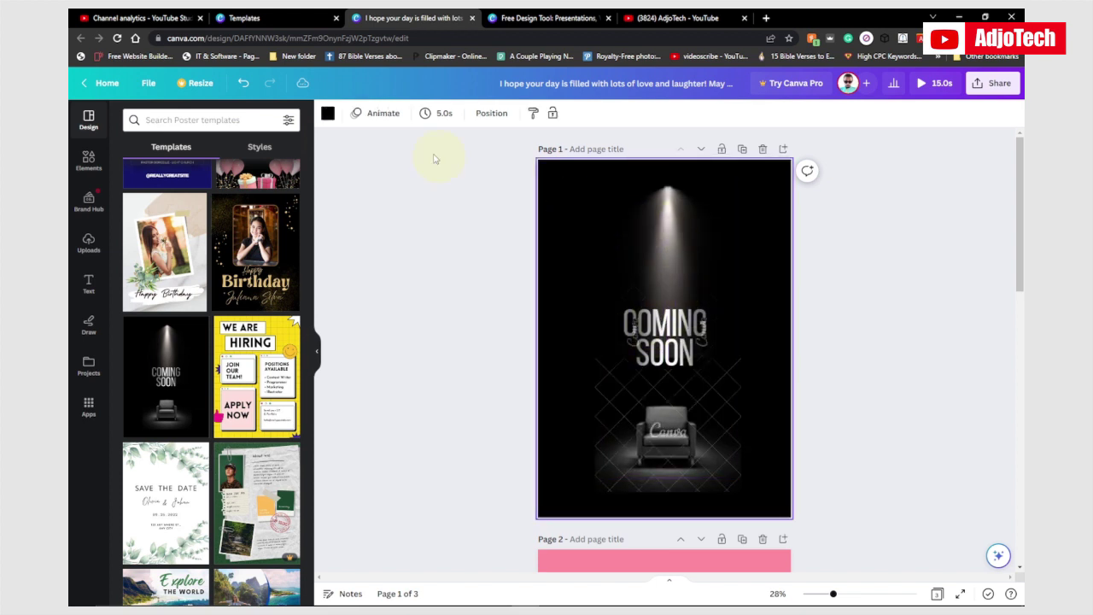
click(328, 113)
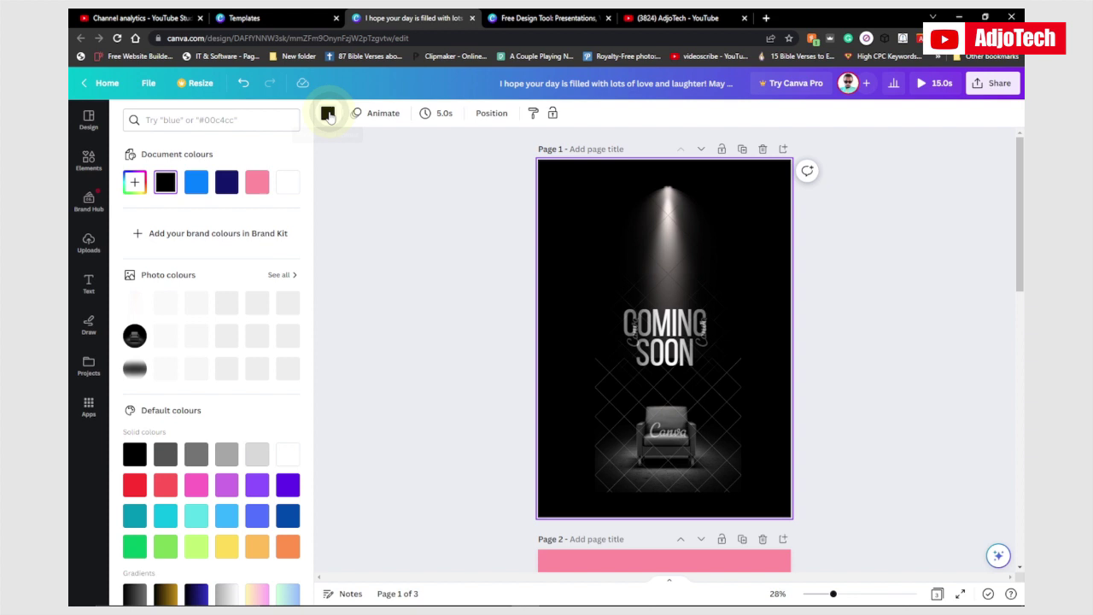
click(226, 182)
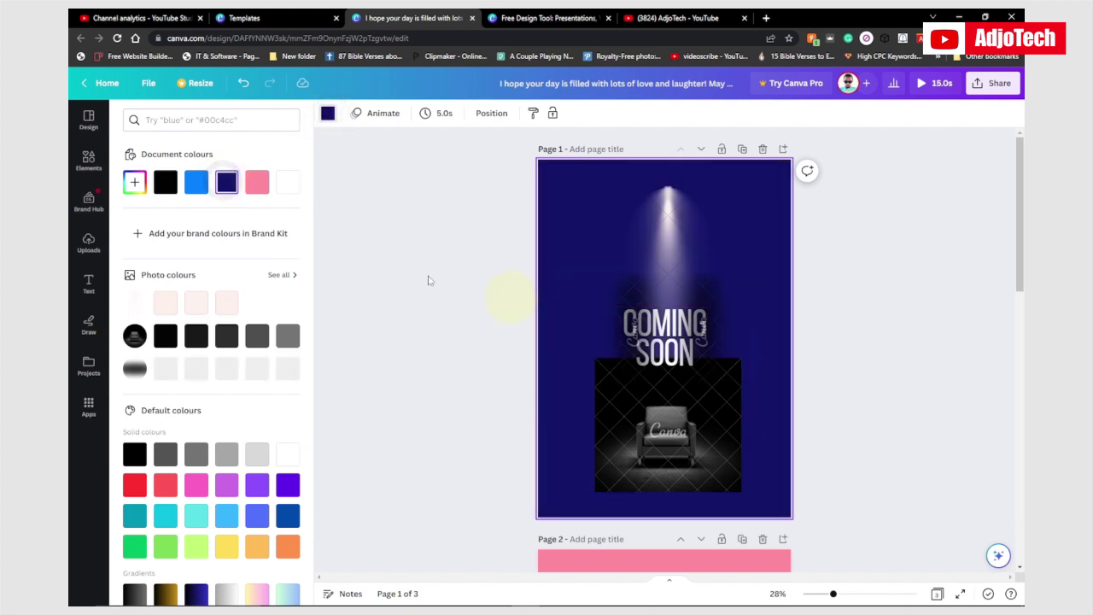
click(166, 182)
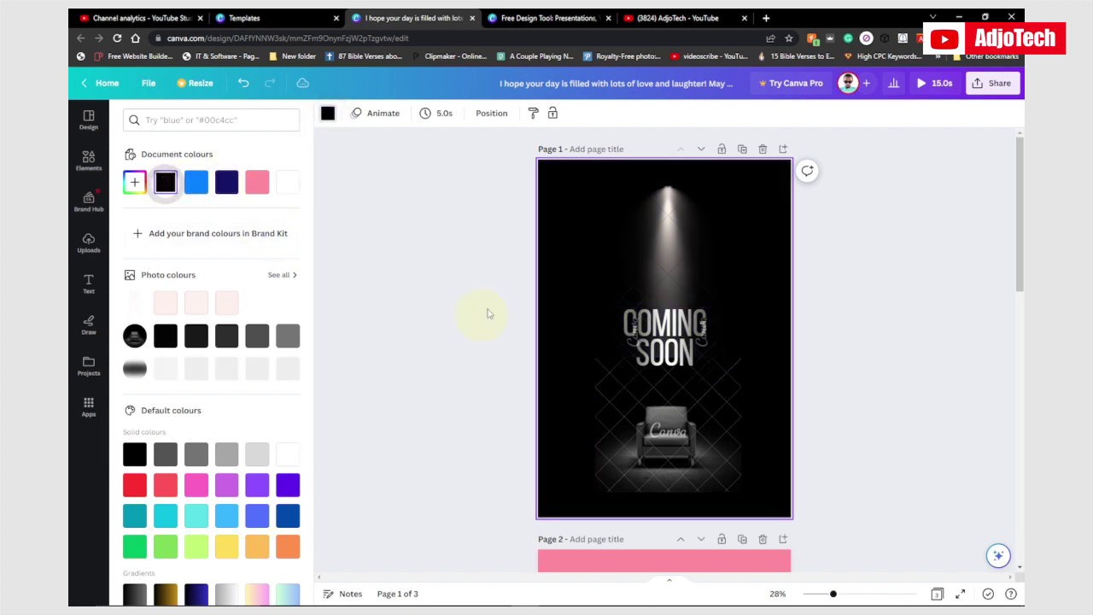
click(472, 246)
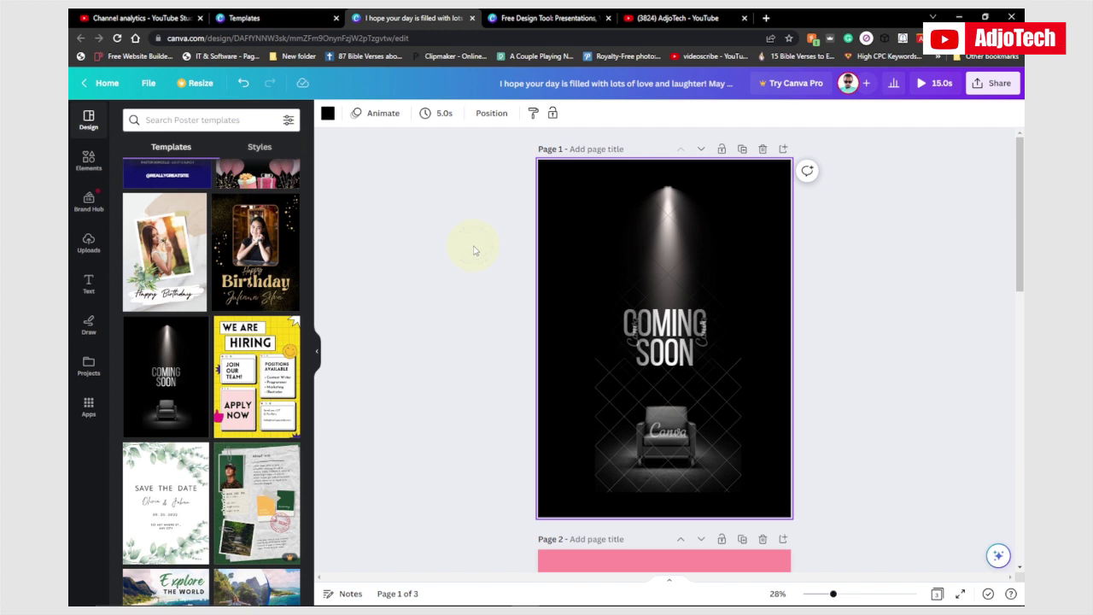
- Look through the plan offers and feature sections on the signed-out Canva home page
click(536, 16)
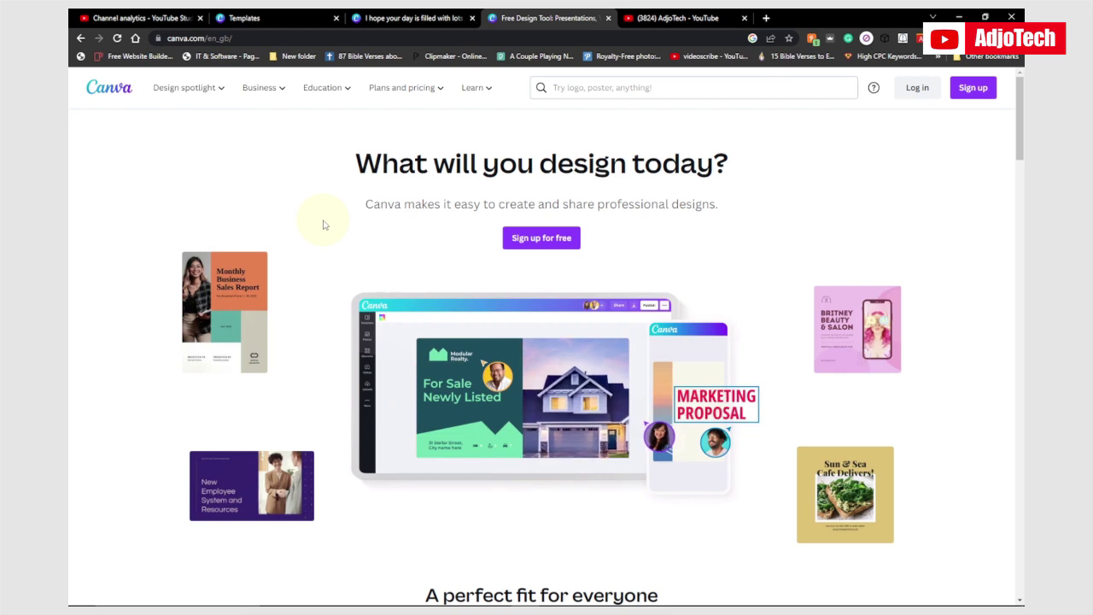
scroll(341, 274, down, 5)
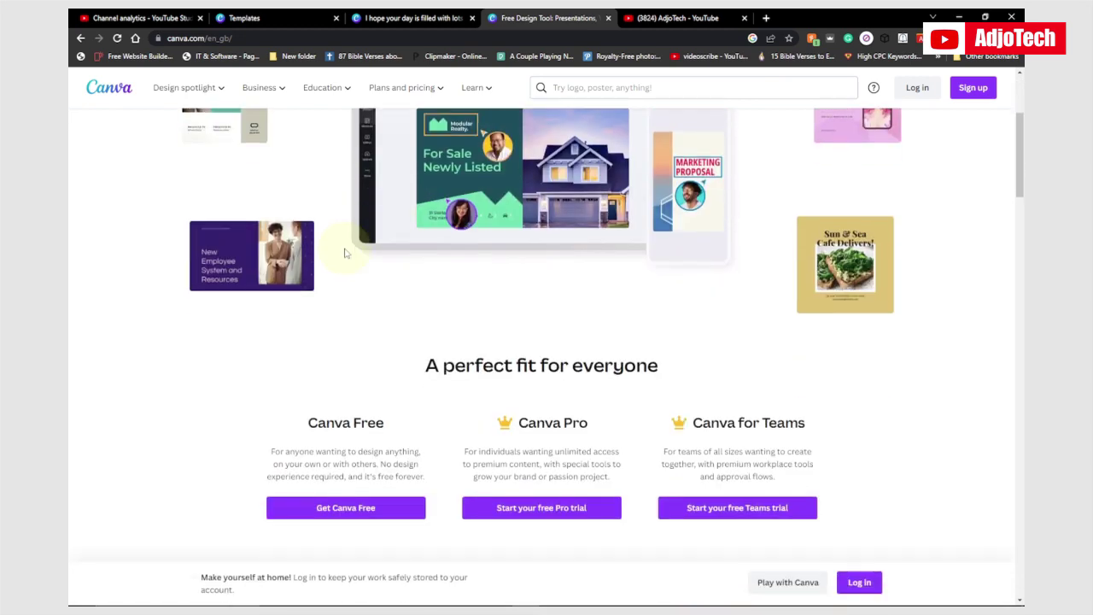
scroll(337, 306, down, 6)
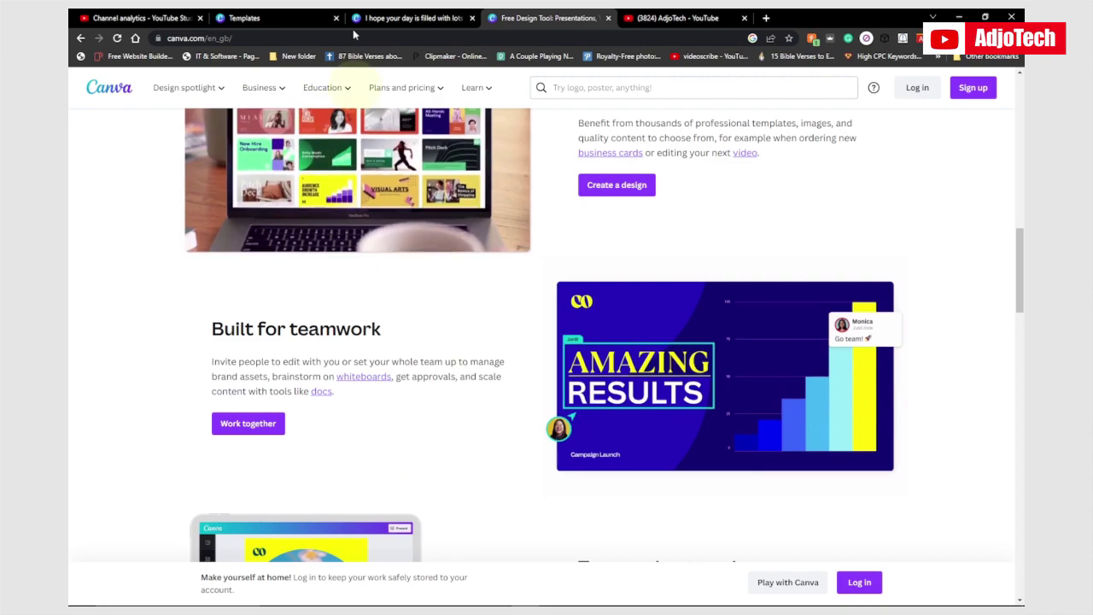
- On the Templates page, review the design types available for a new design and the Design spotlight, Business, Education, and Plans and pricing options
click(276, 18)
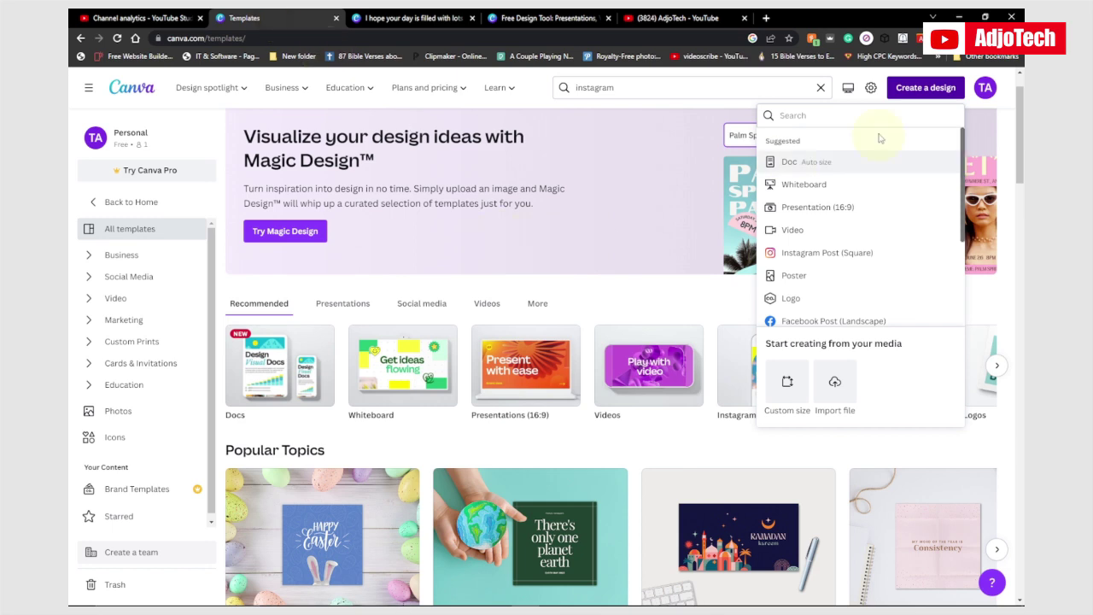
click(643, 314)
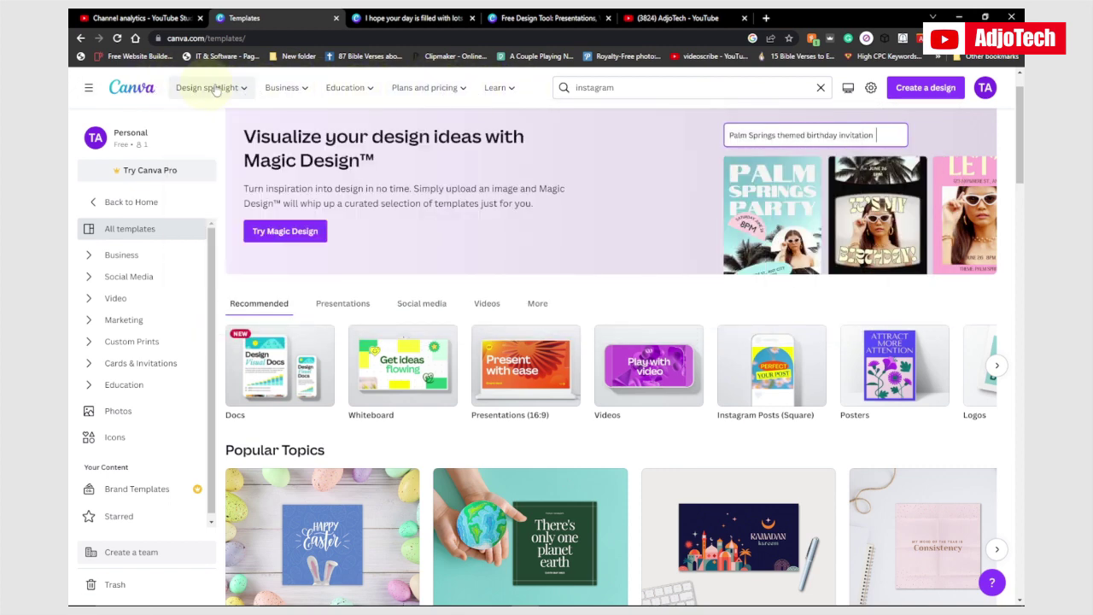
mouse_move(210, 91)
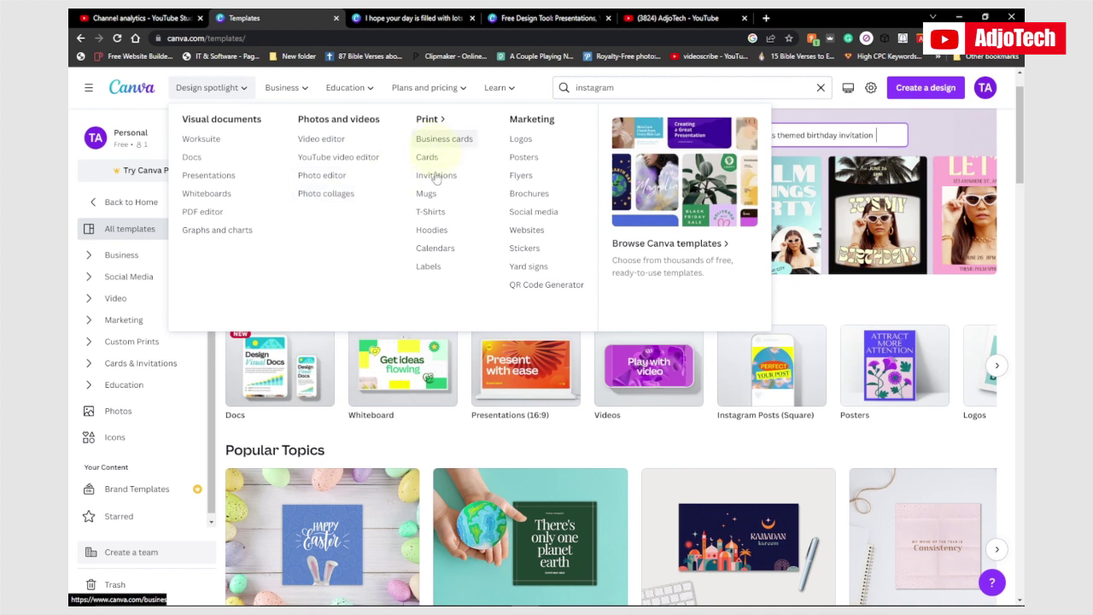
mouse_move(286, 94)
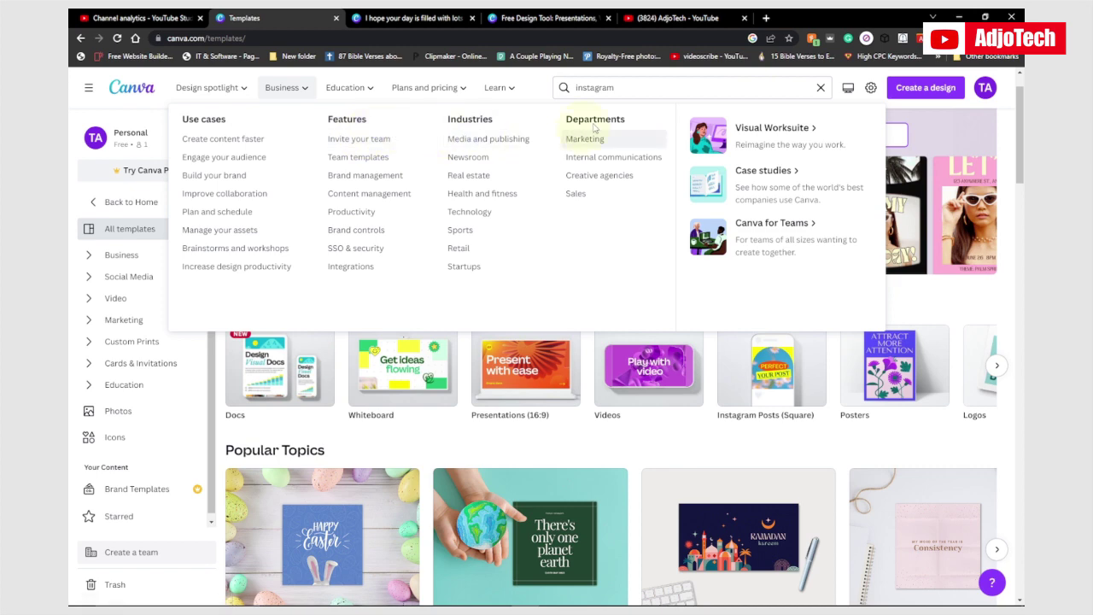
mouse_move(358, 94)
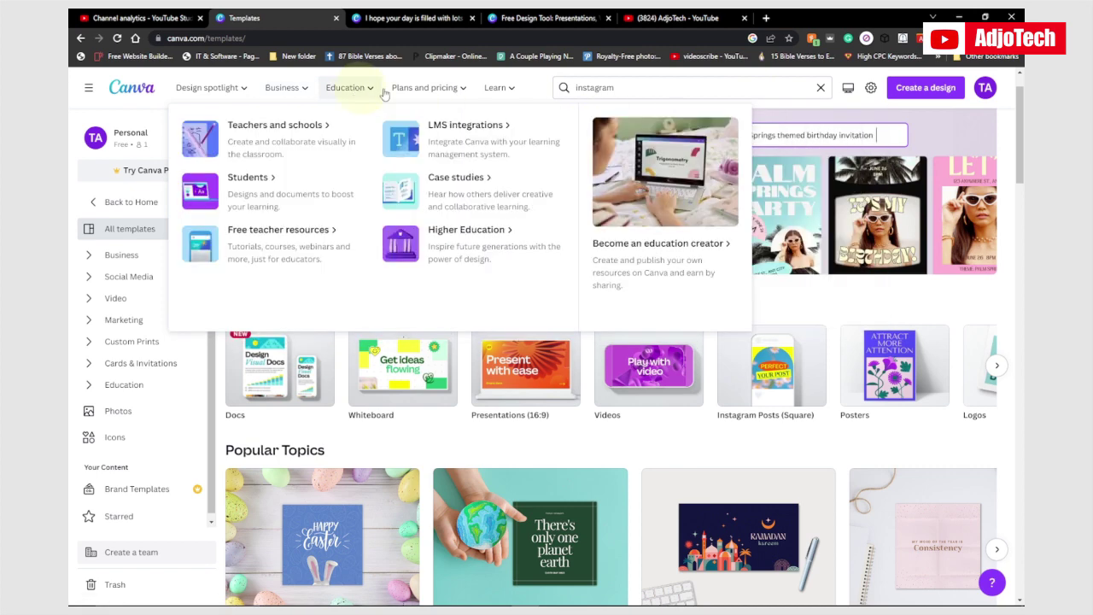
mouse_move(420, 89)
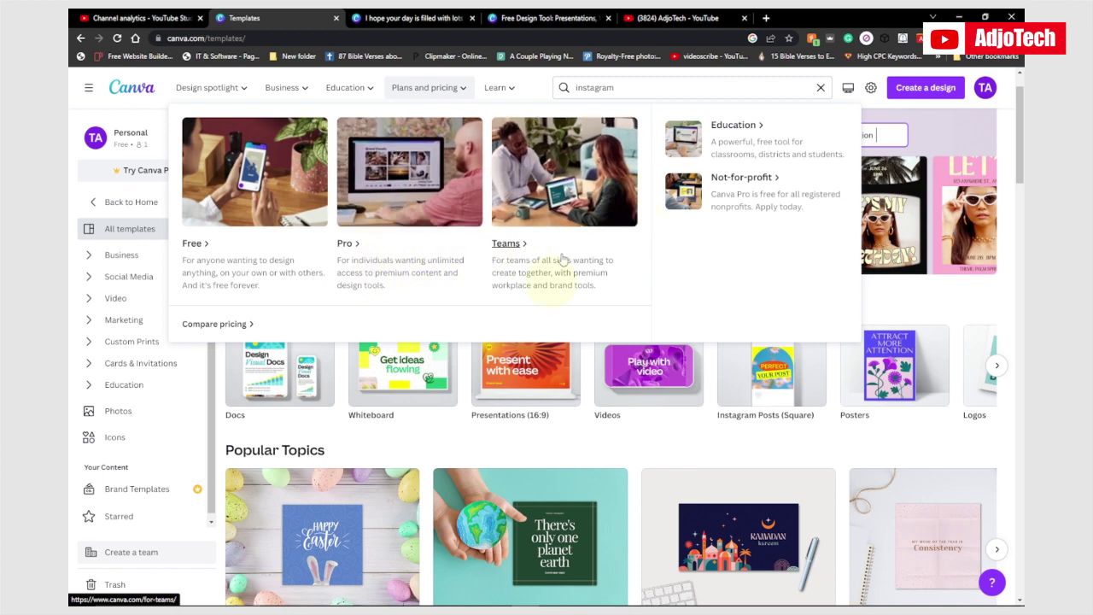
mouse_move(519, 88)
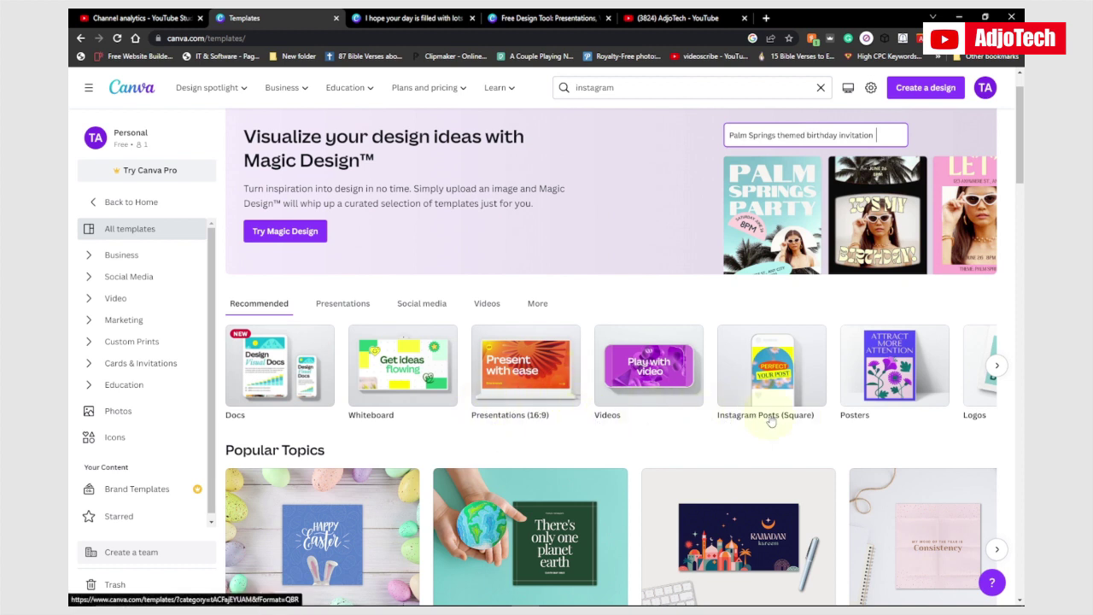
- Browse the recommended template categories, popular topics, featured collections and new templates on the Templates page
click(997, 365)
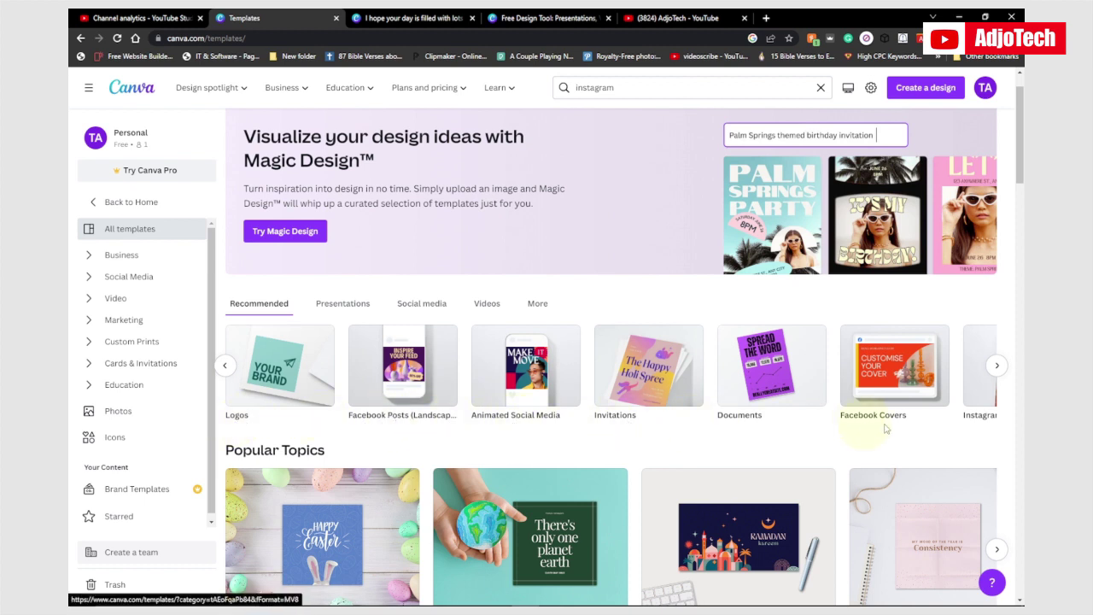
click(996, 365)
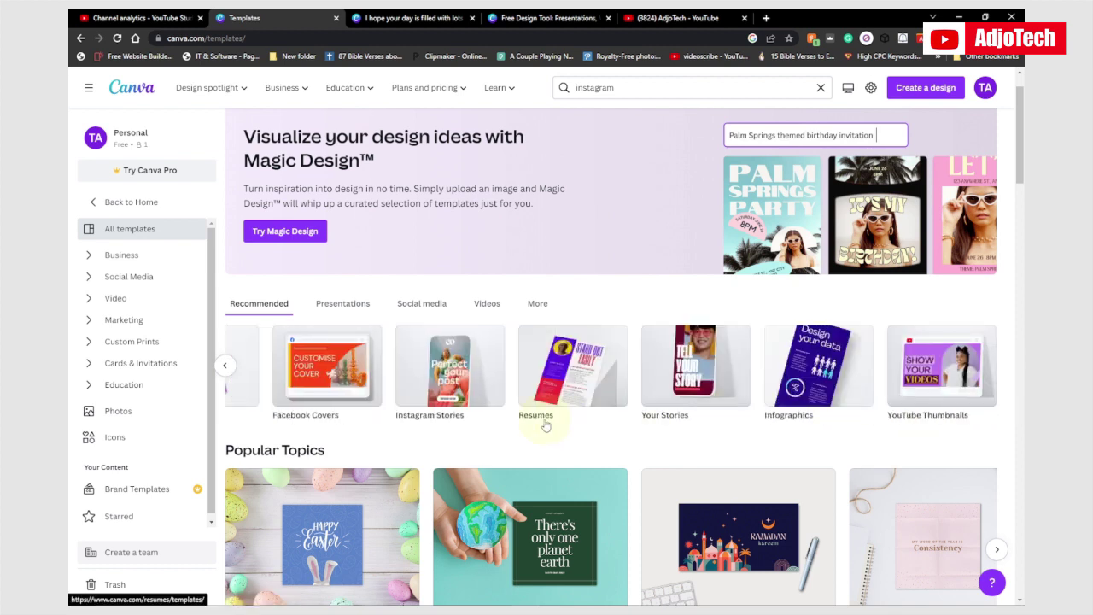
scroll(557, 460, down, 1)
scroll(559, 458, down, 2)
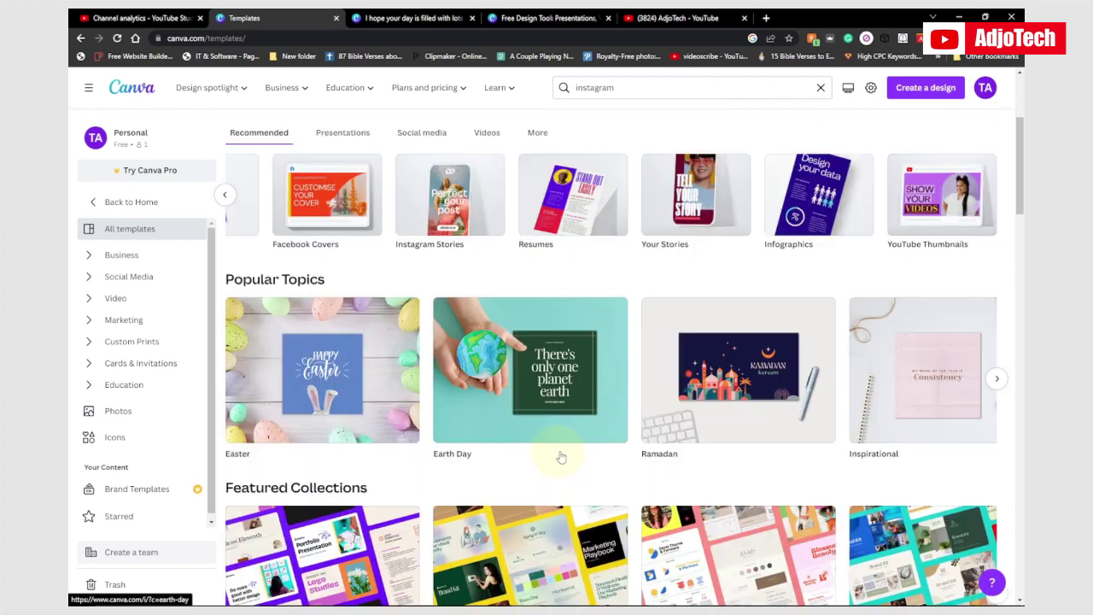
scroll(563, 457, down, 2)
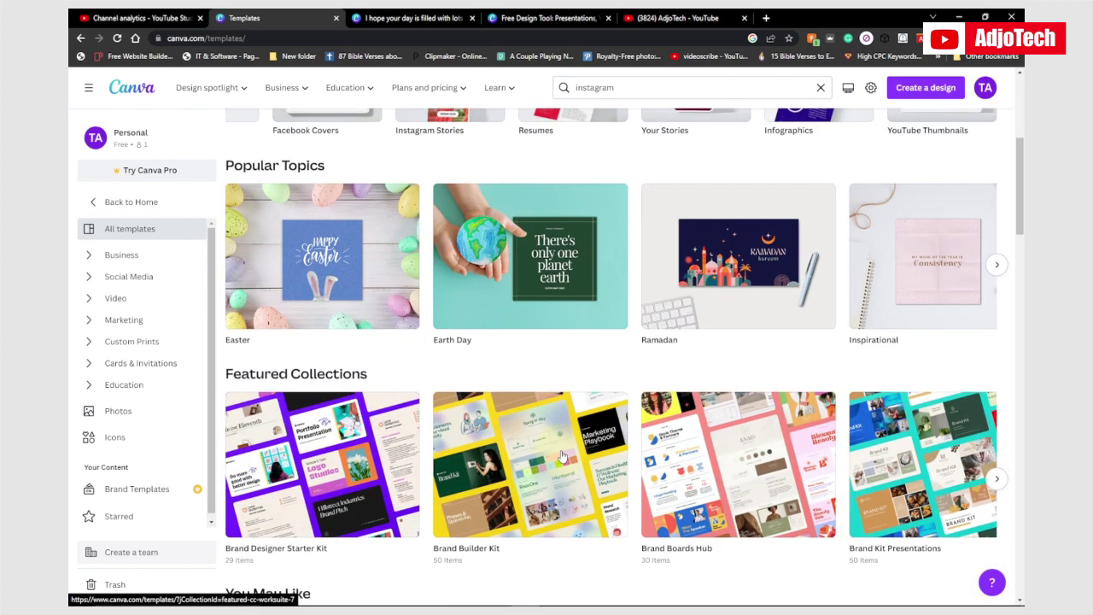
scroll(562, 457, down, 6)
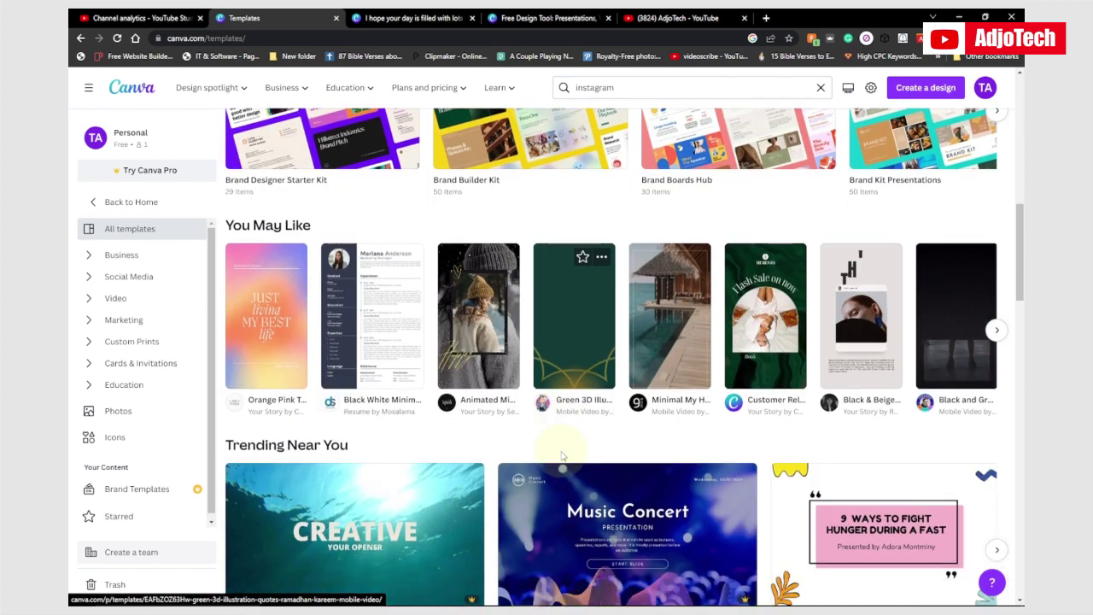
scroll(562, 457, down, 2)
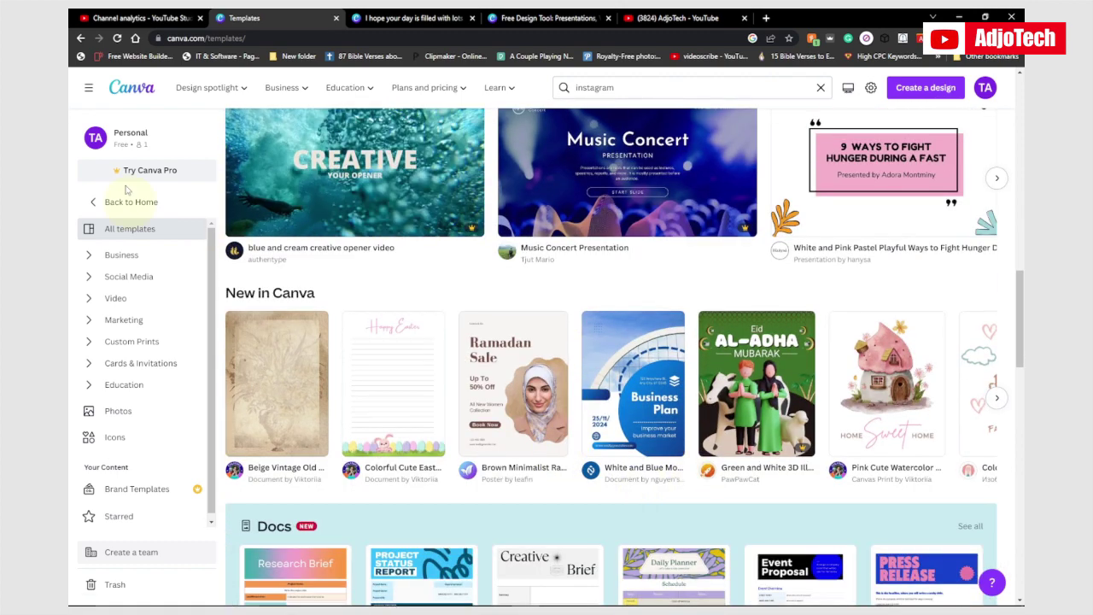
- Return to the Canva home page and open the Projects page
click(96, 202)
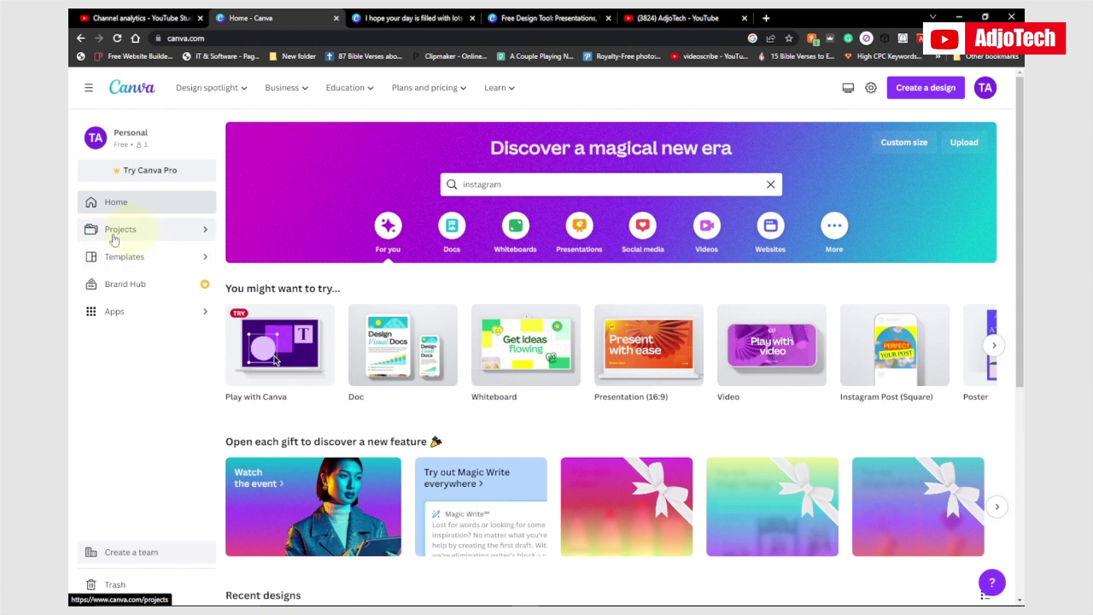
click(148, 230)
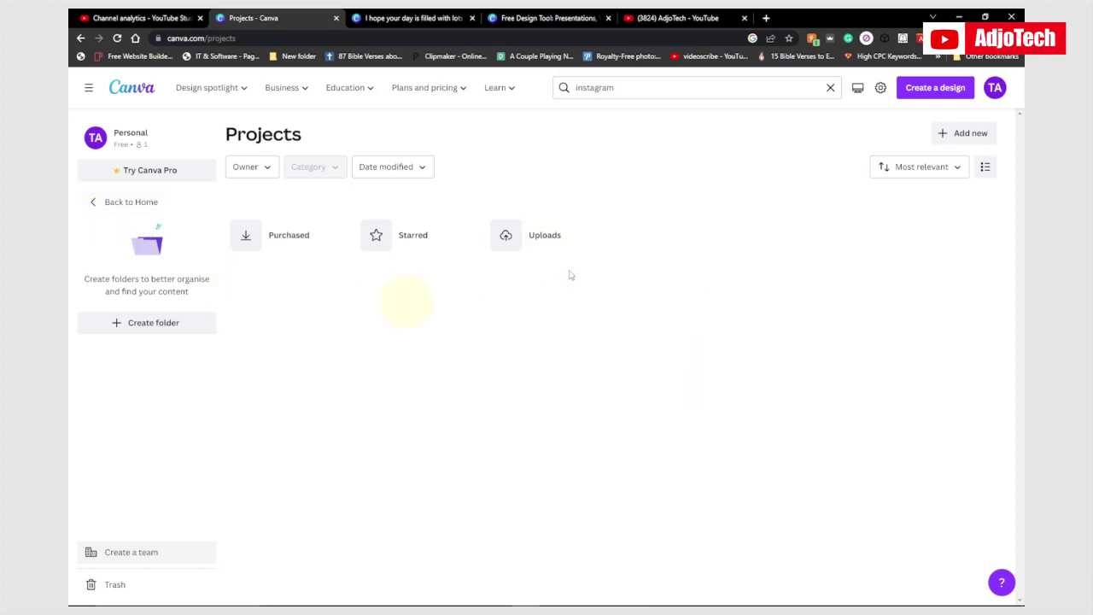
- Go from Projects back through the home page to the Templates page, and close the old Coming Soon poster design
click(94, 202)
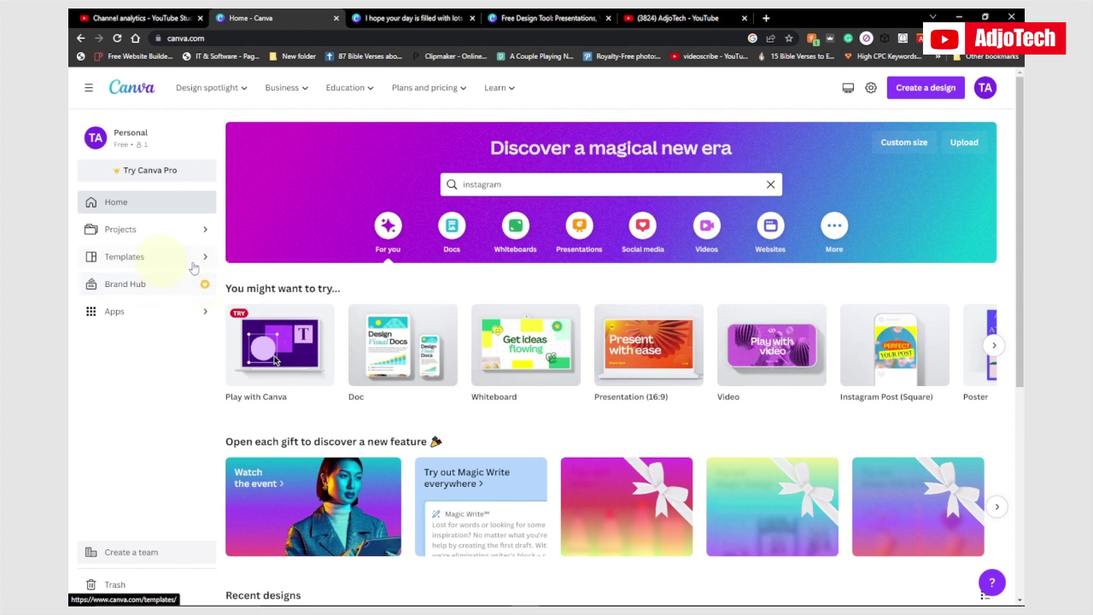
click(177, 260)
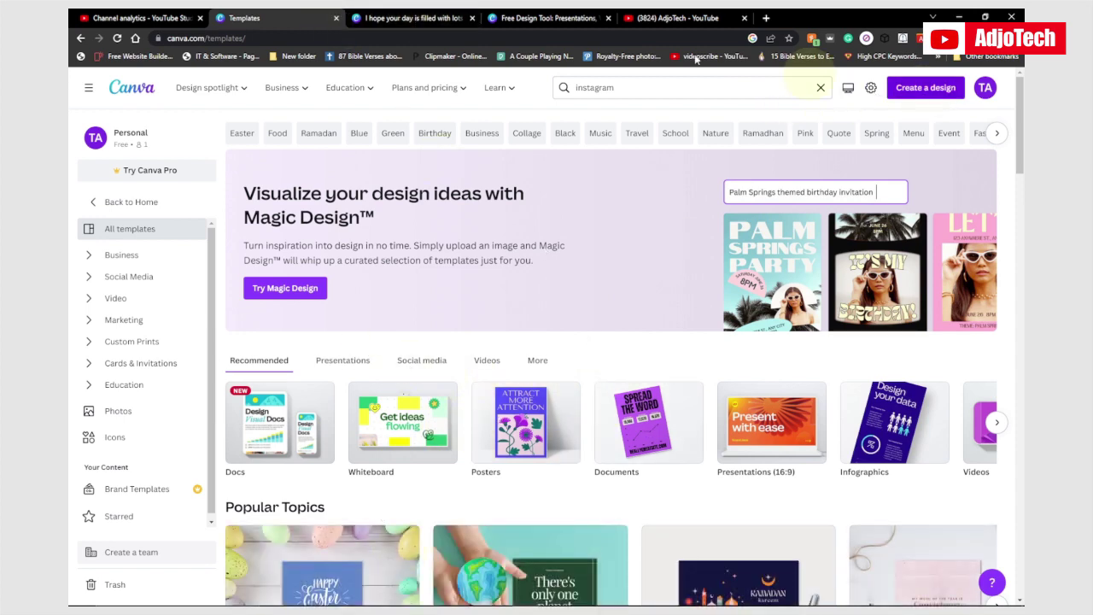
click(417, 18)
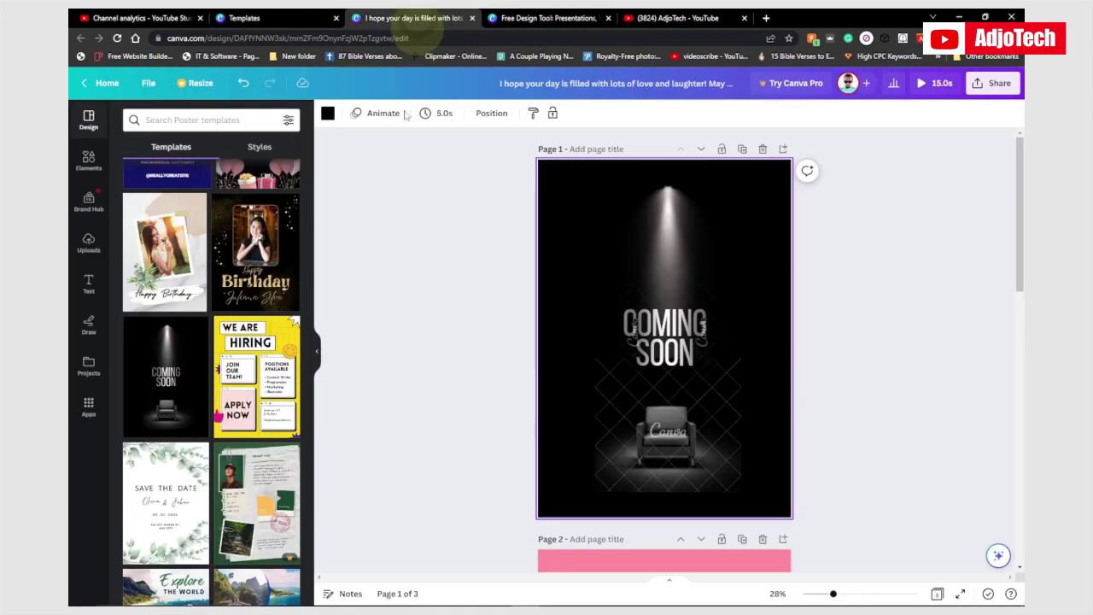
click(471, 18)
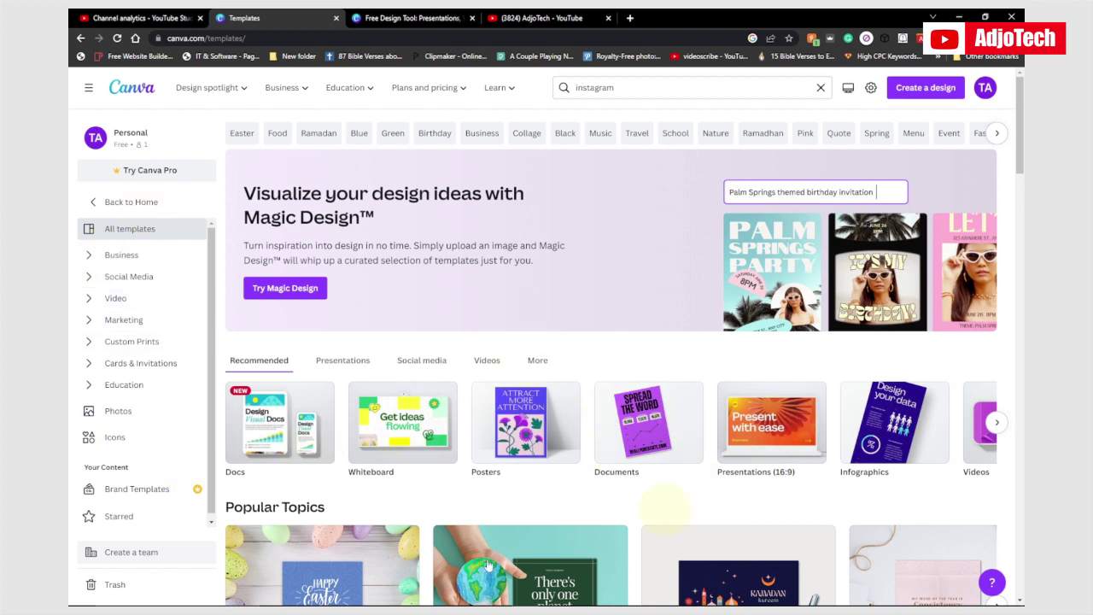
- Review the suggested design types, create a new blank Poster design, and dismiss the Design together tip
click(918, 90)
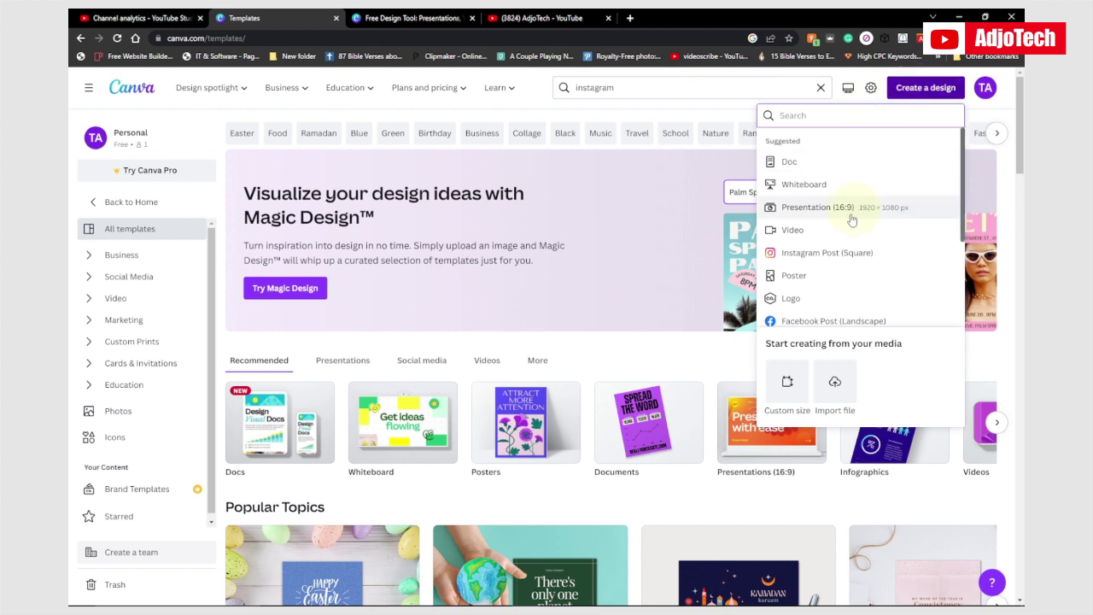
scroll(824, 278, down, 1)
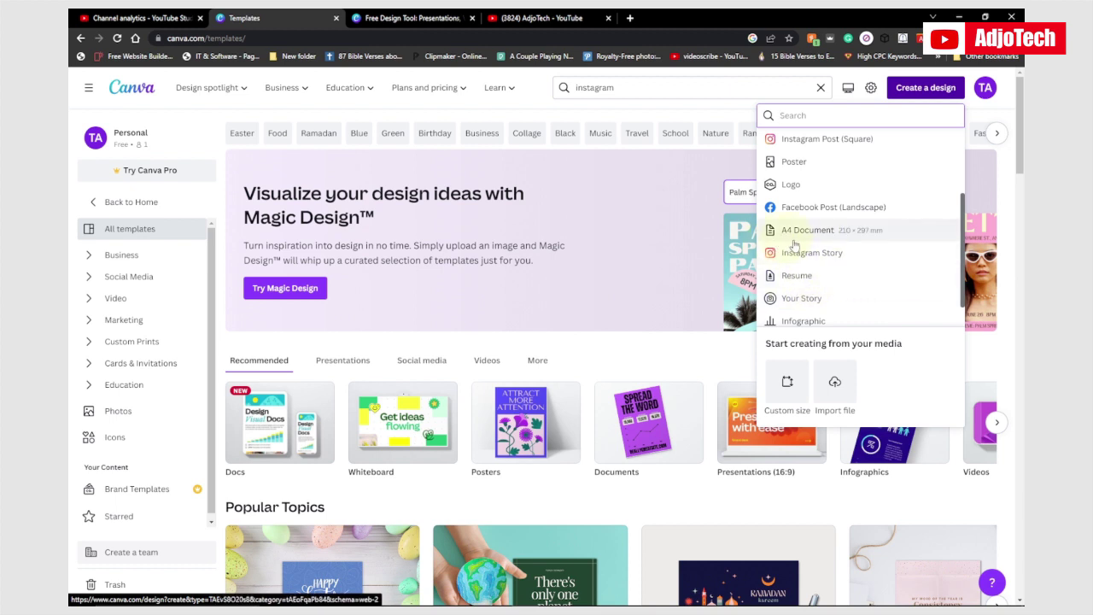
scroll(833, 310, down, 1)
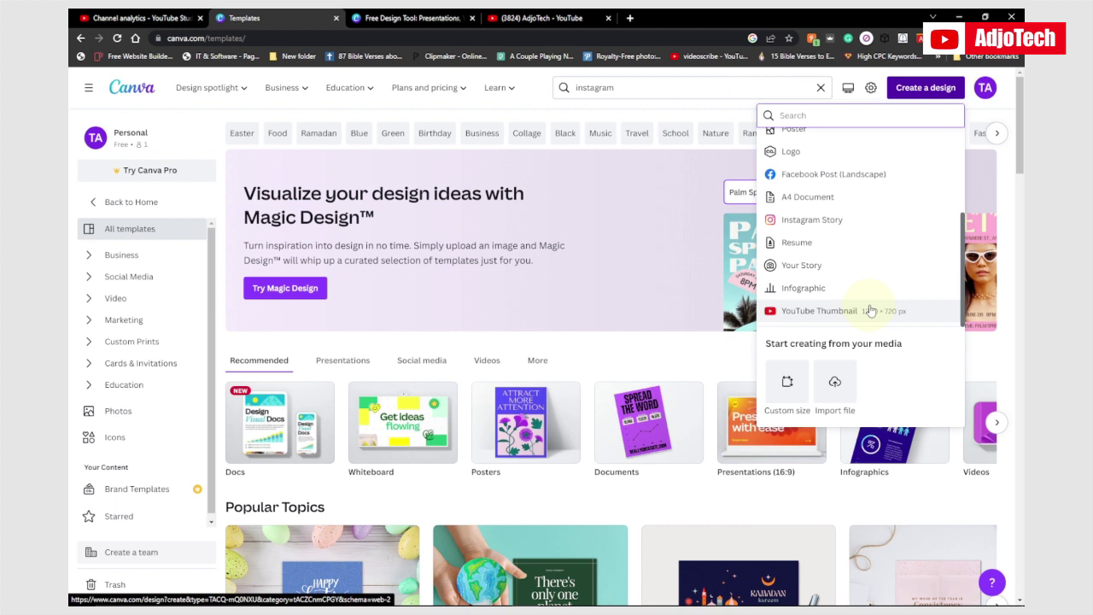
scroll(869, 311, up, 3)
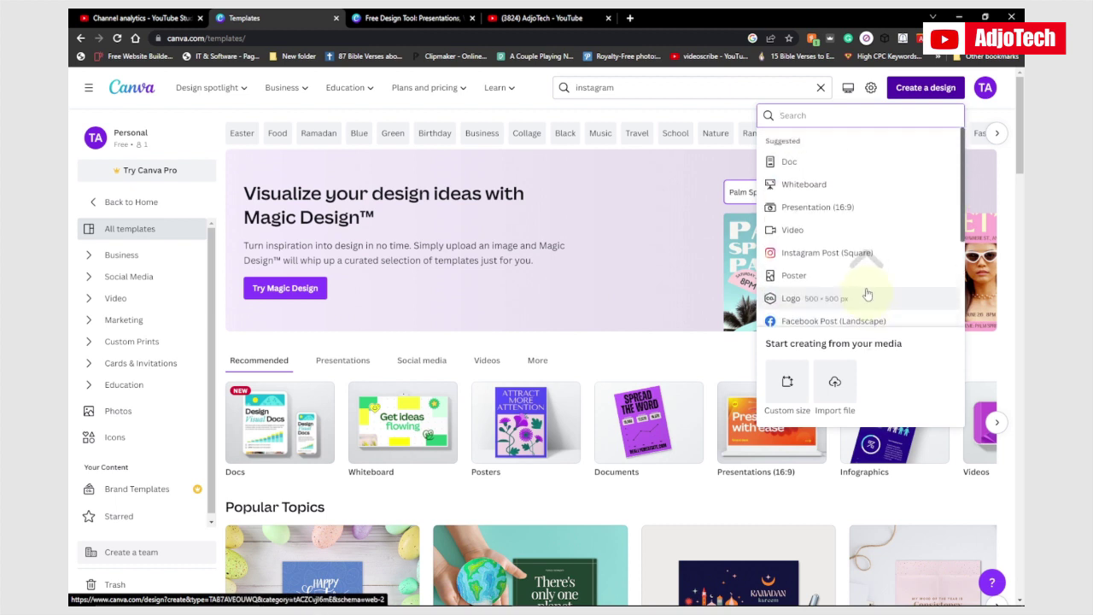
click(817, 280)
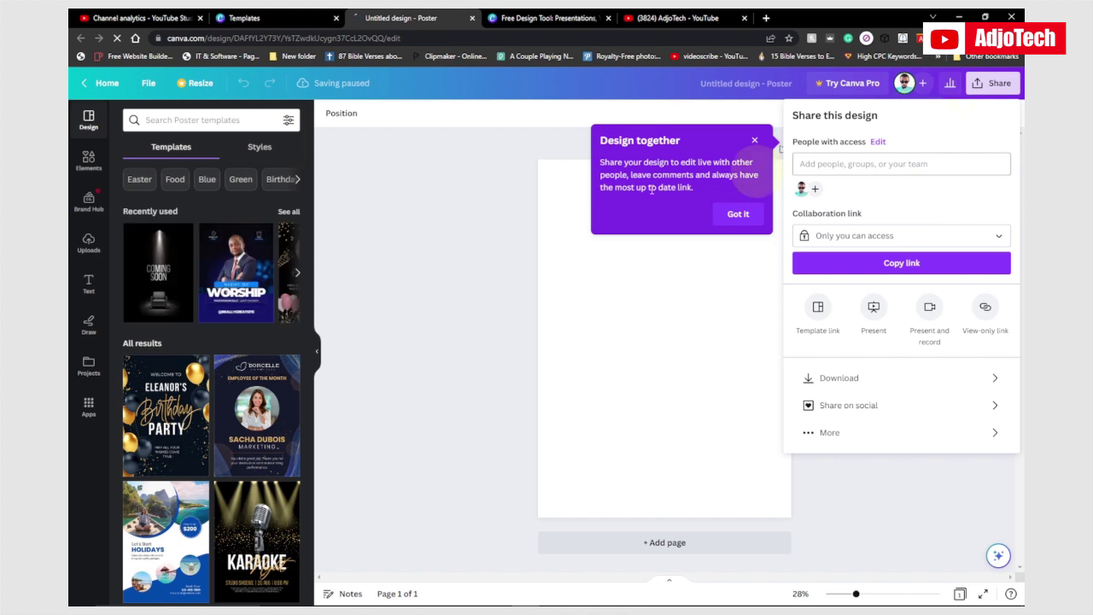
click(756, 142)
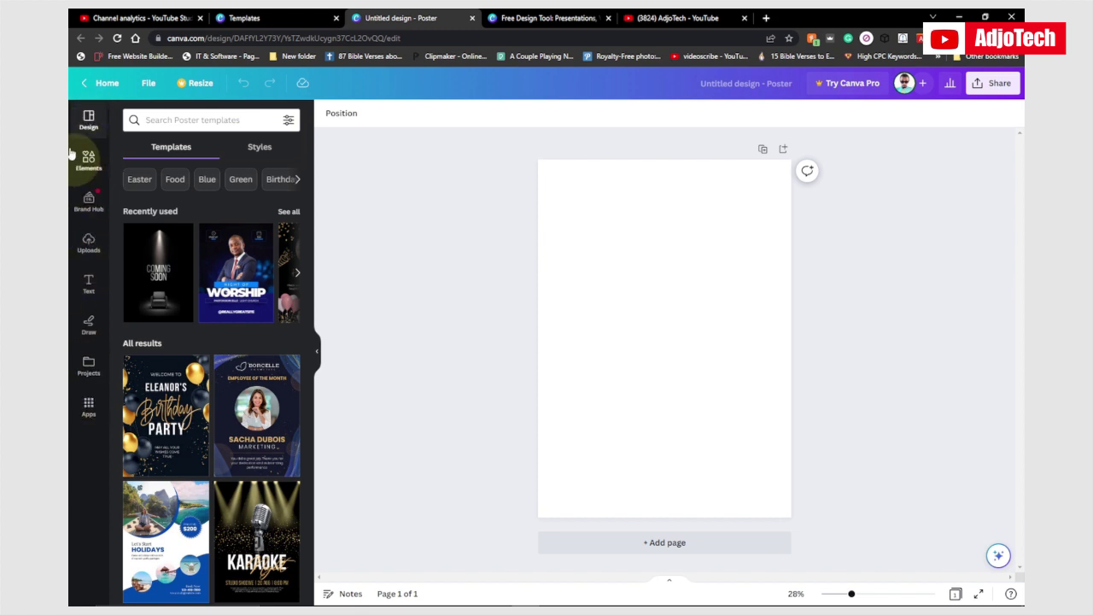
- Browse the poster templates and apply the pink Happy Birthday template with the rose-gold balloons to the blank page
click(88, 122)
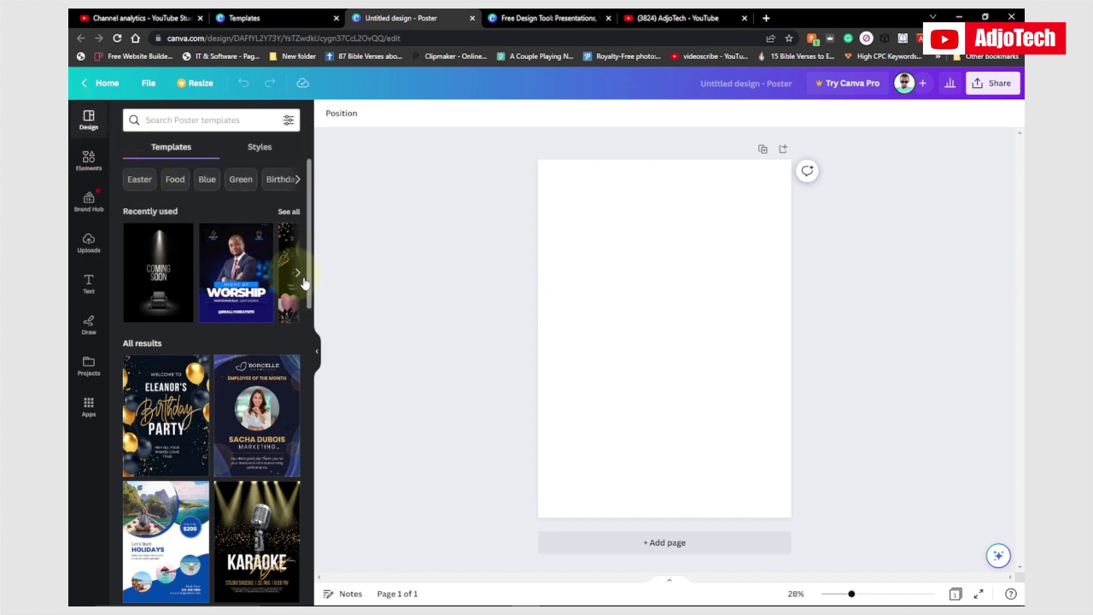
scroll(251, 292, down, 1)
scroll(251, 291, down, 8)
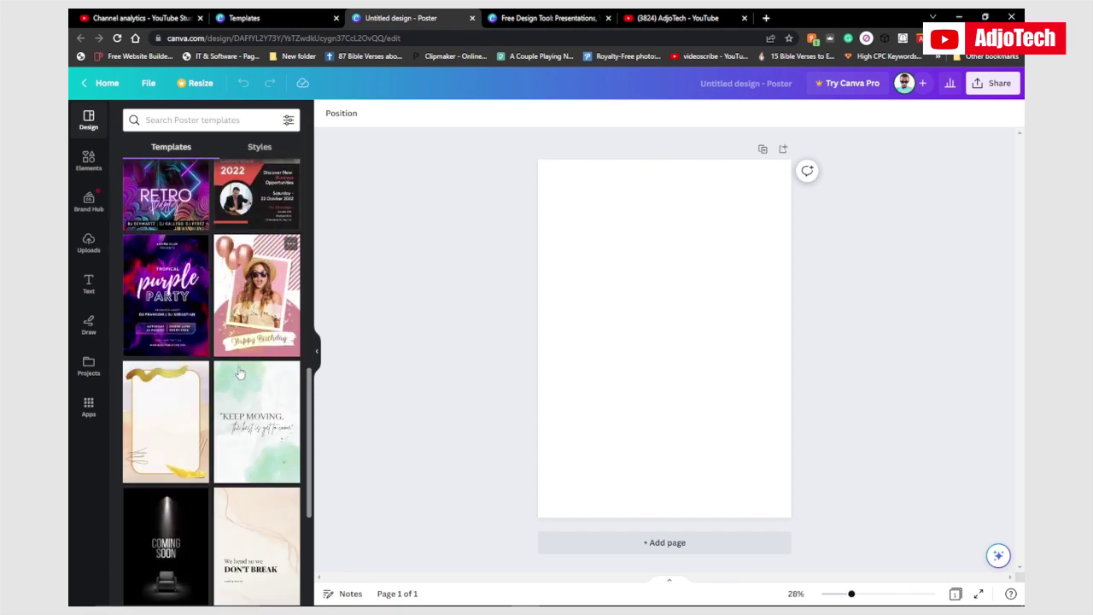
scroll(231, 350, down, 3)
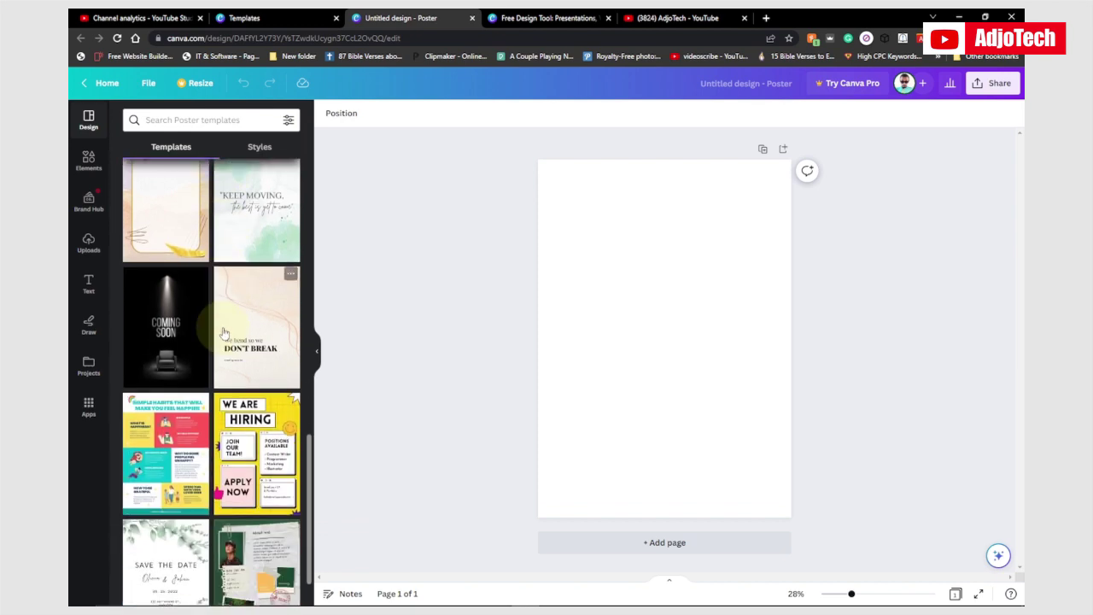
scroll(224, 331, down, 3)
scroll(224, 331, up, 3)
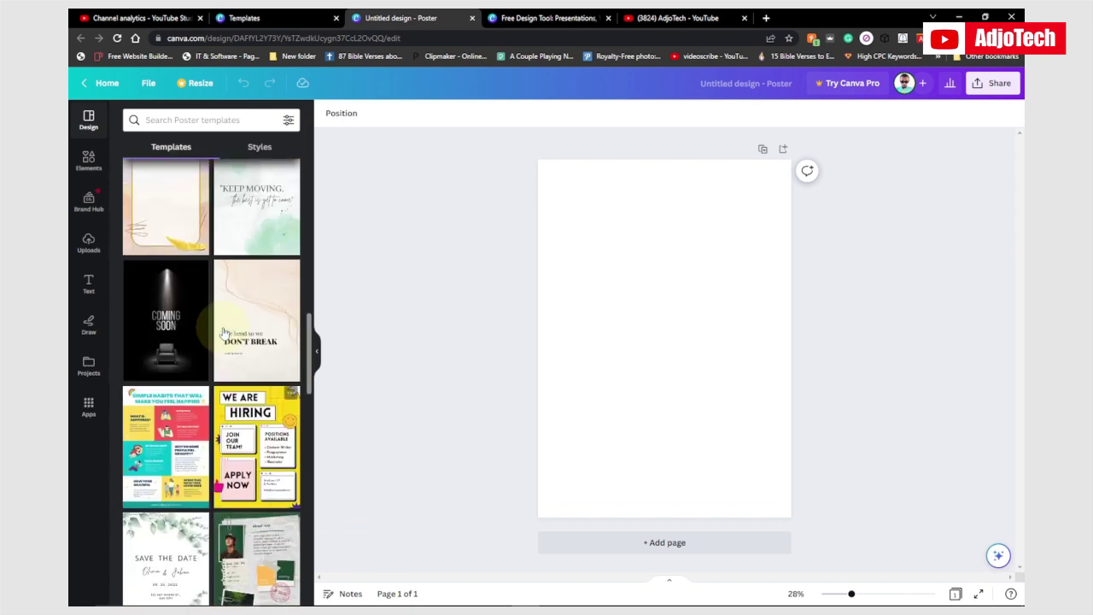
scroll(224, 331, up, 3)
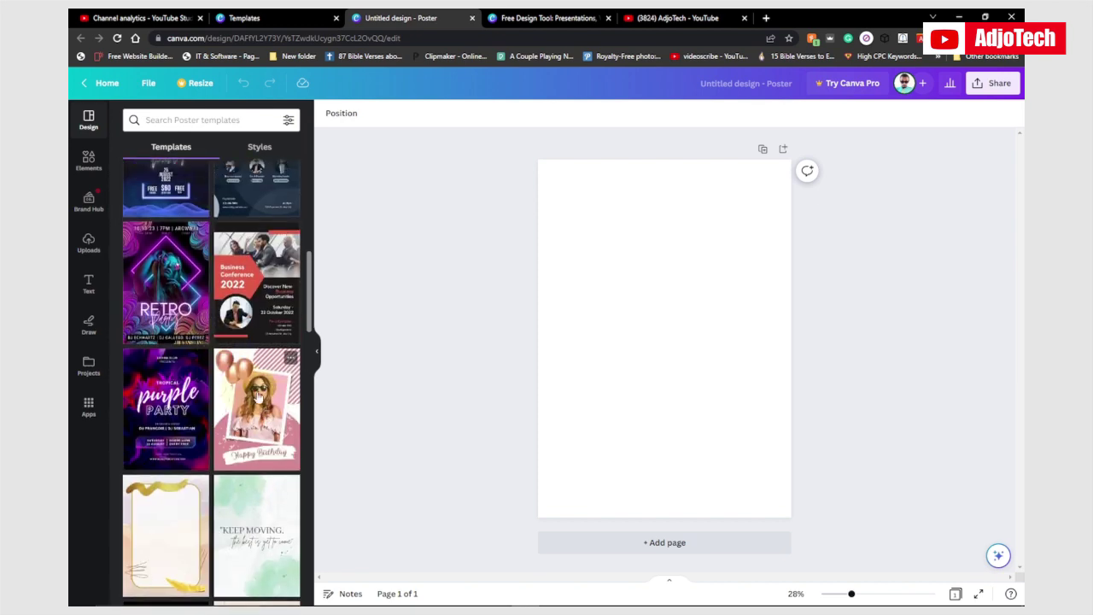
click(245, 410)
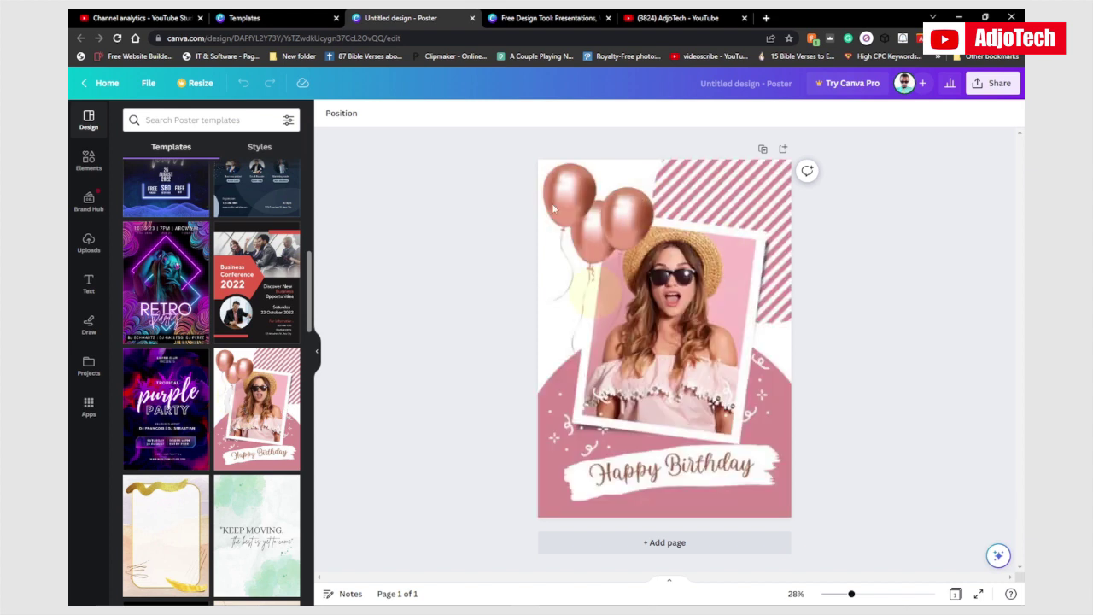
- Delete the woman's photo from the tilted picture frame on the birthday poster
click(688, 338)
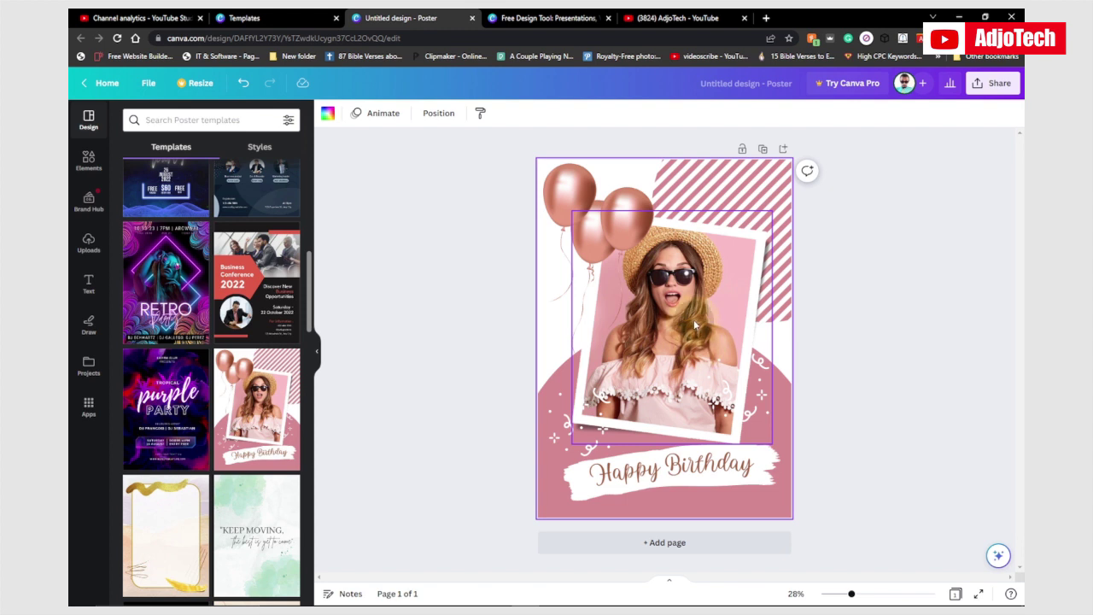
click(693, 322)
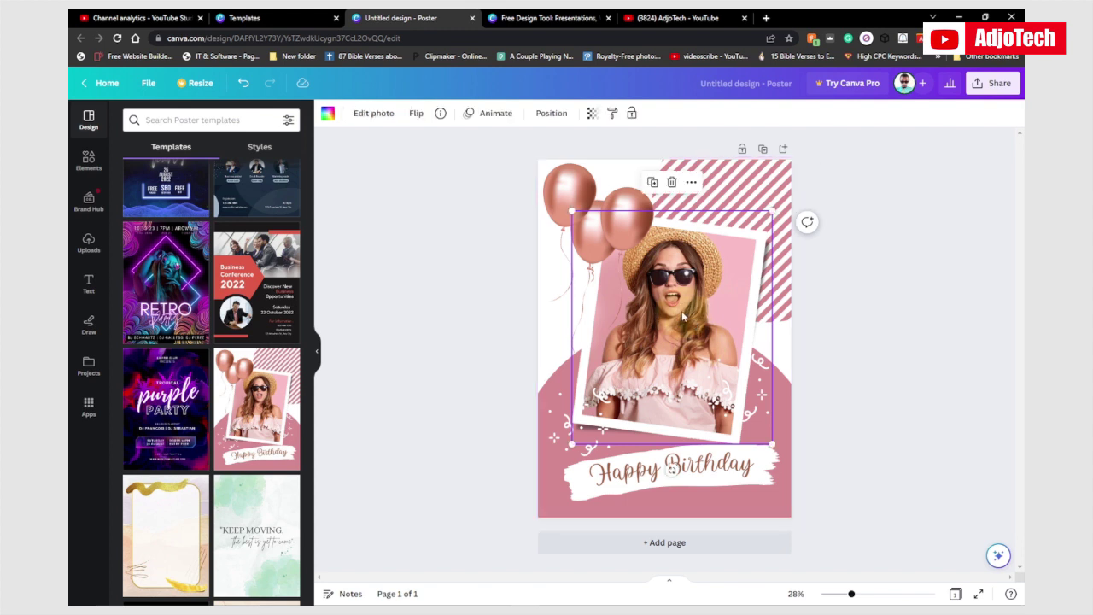
key(Delete)
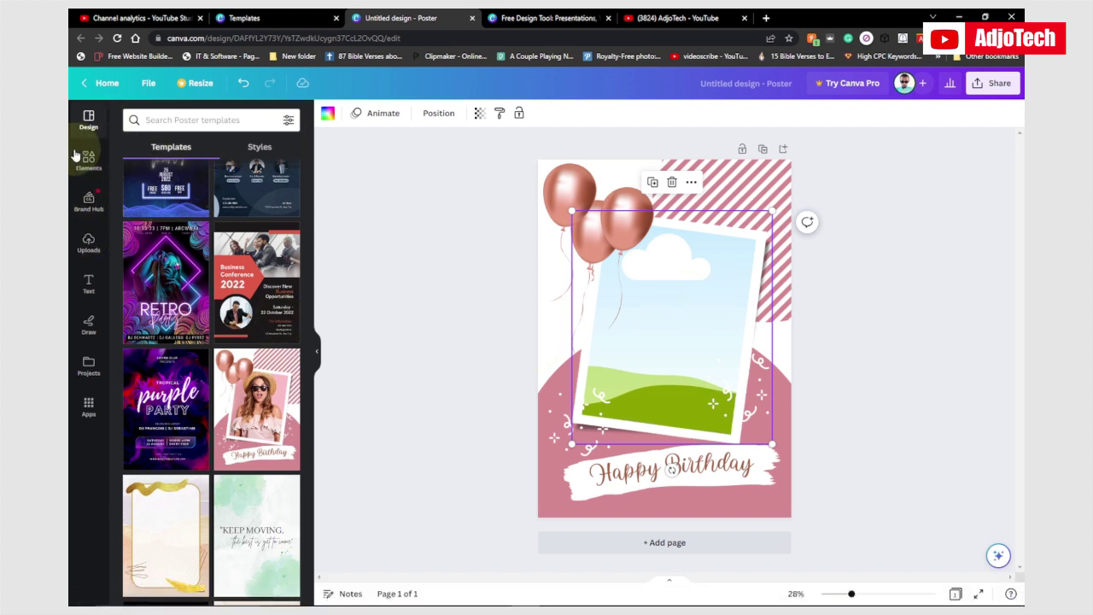
- Upload a portrait photo from the computer's Pictures folder and place it in the birthday poster's empty picture frame
click(88, 246)
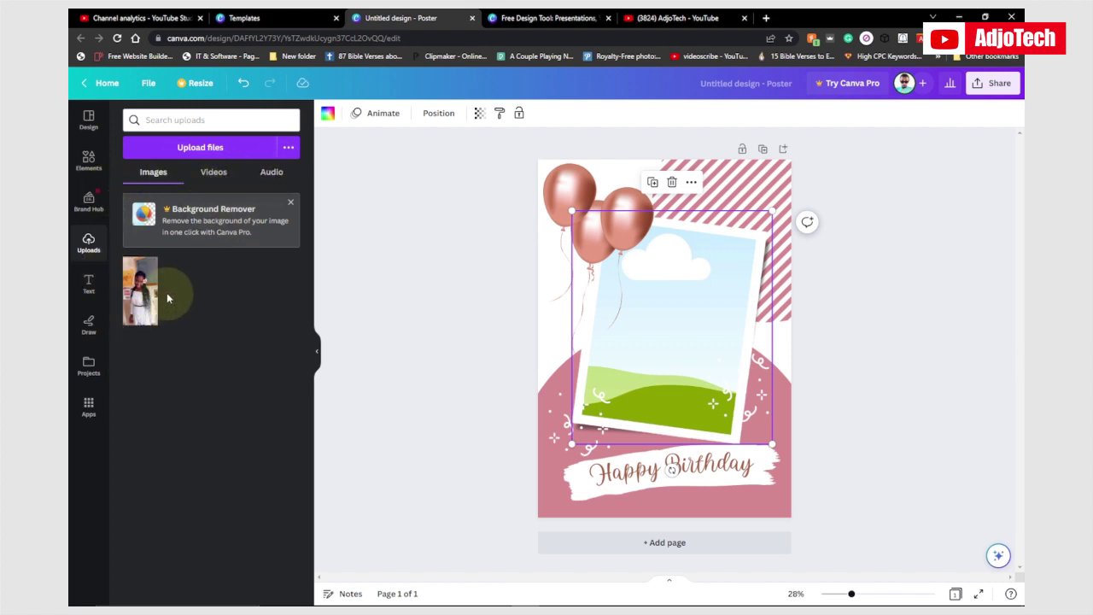
mouse_move(256, 598)
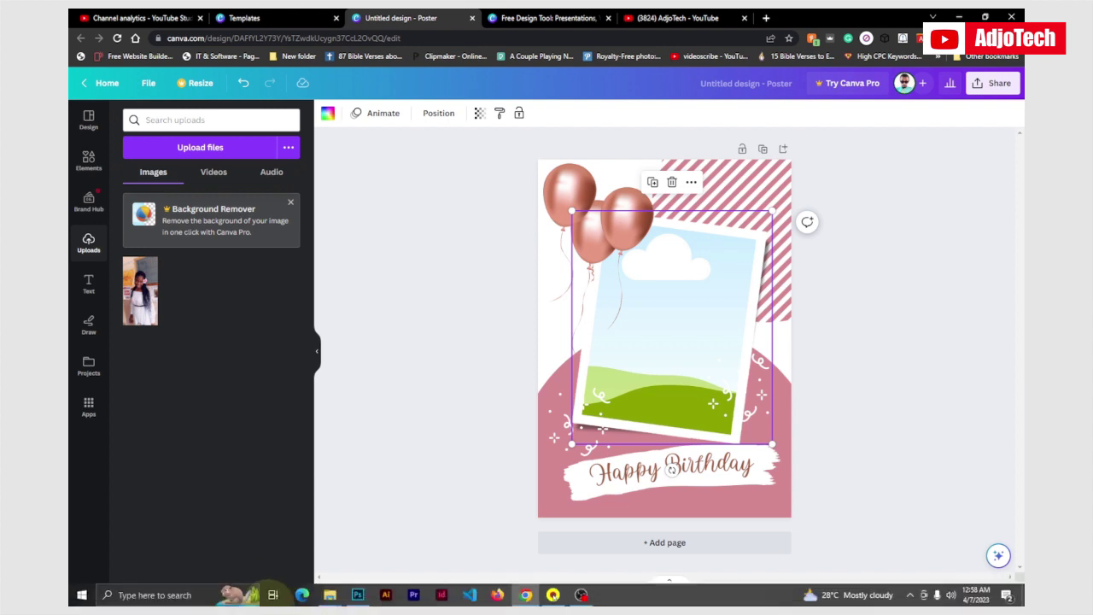
mouse_move(330, 595)
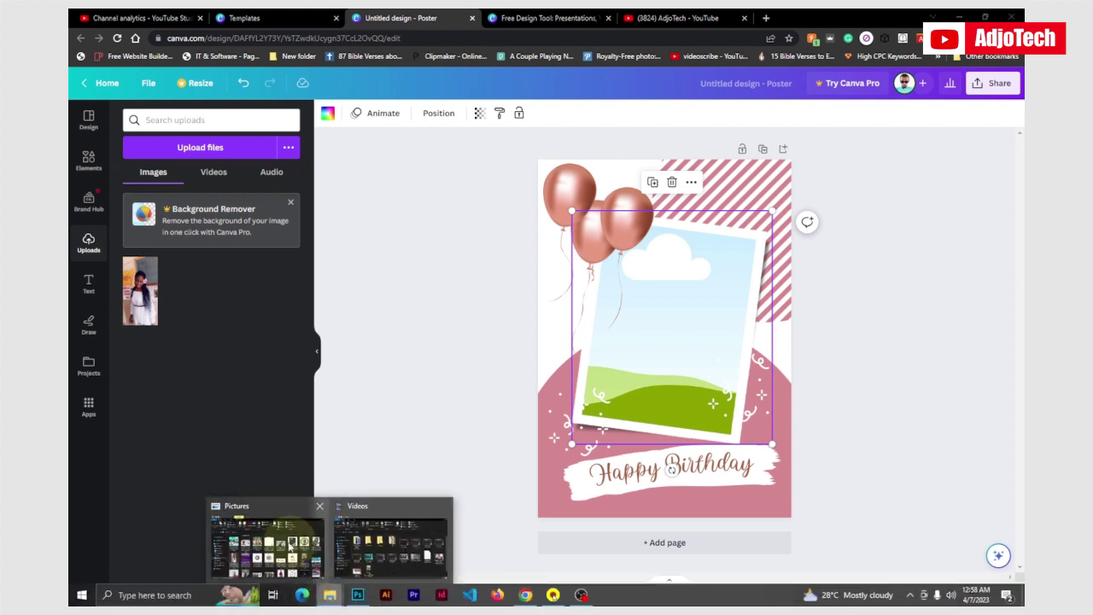
click(290, 546)
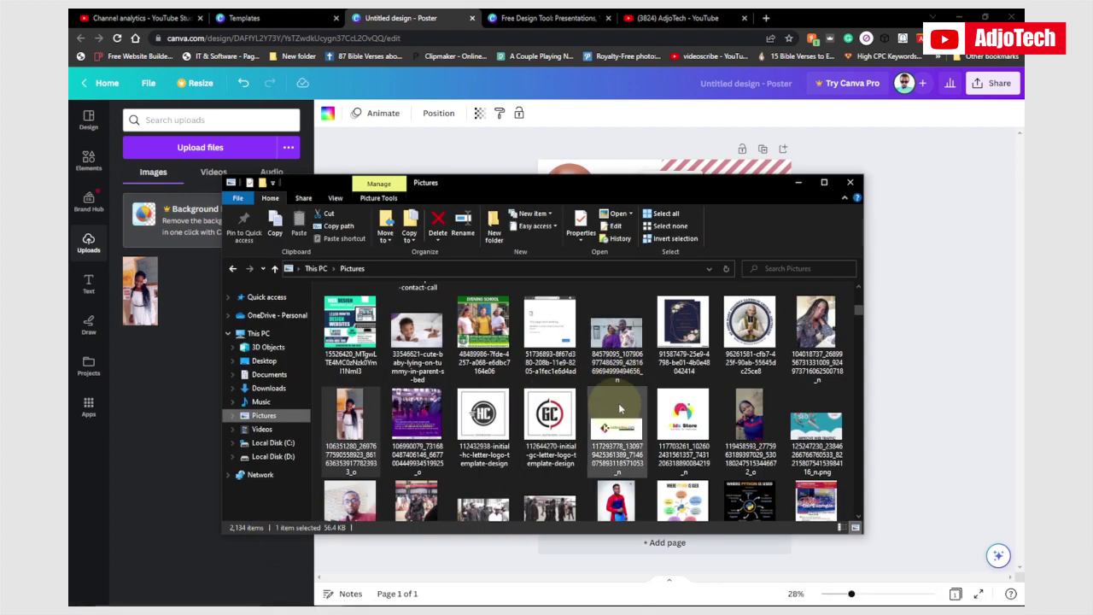
drag(620, 409, 167, 384)
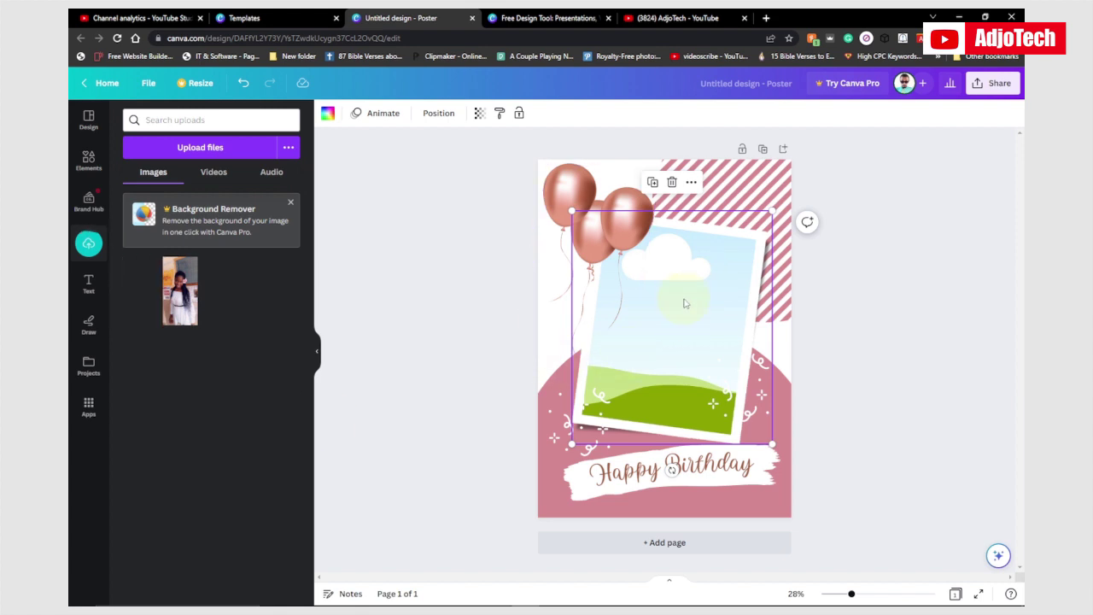
drag(164, 309, 549, 367)
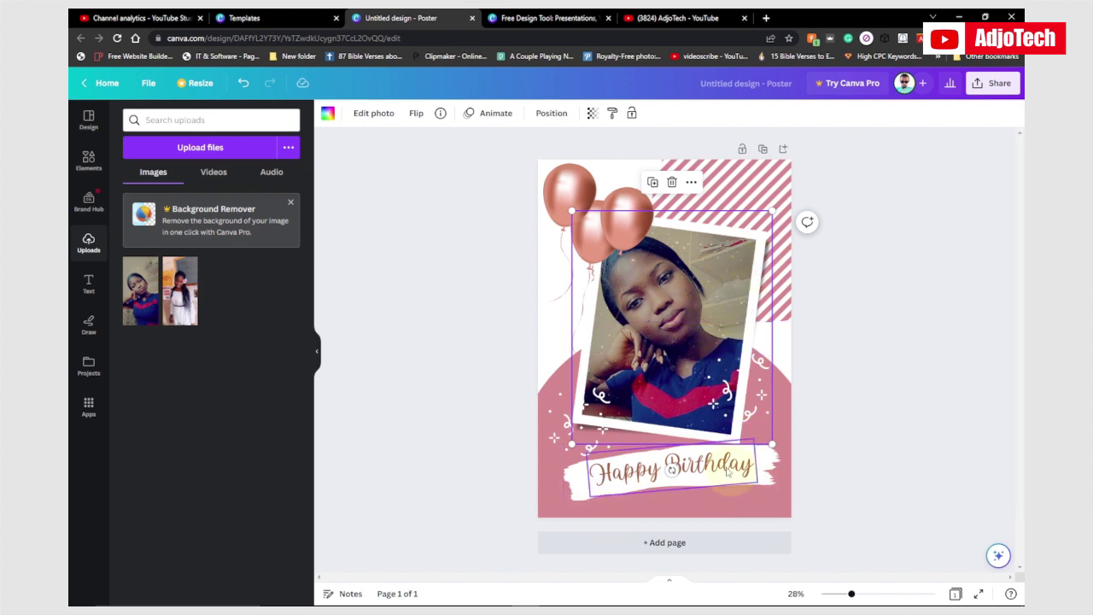
click(873, 292)
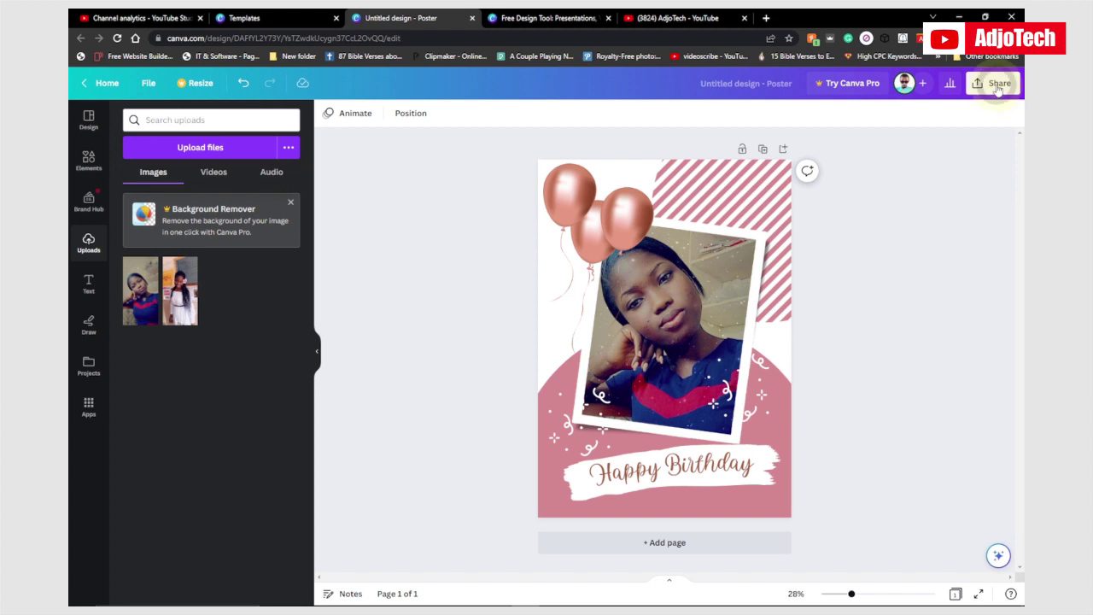
- Review the download file types, download the birthday poster as a PNG, and close the preview of the downloaded image
click(996, 84)
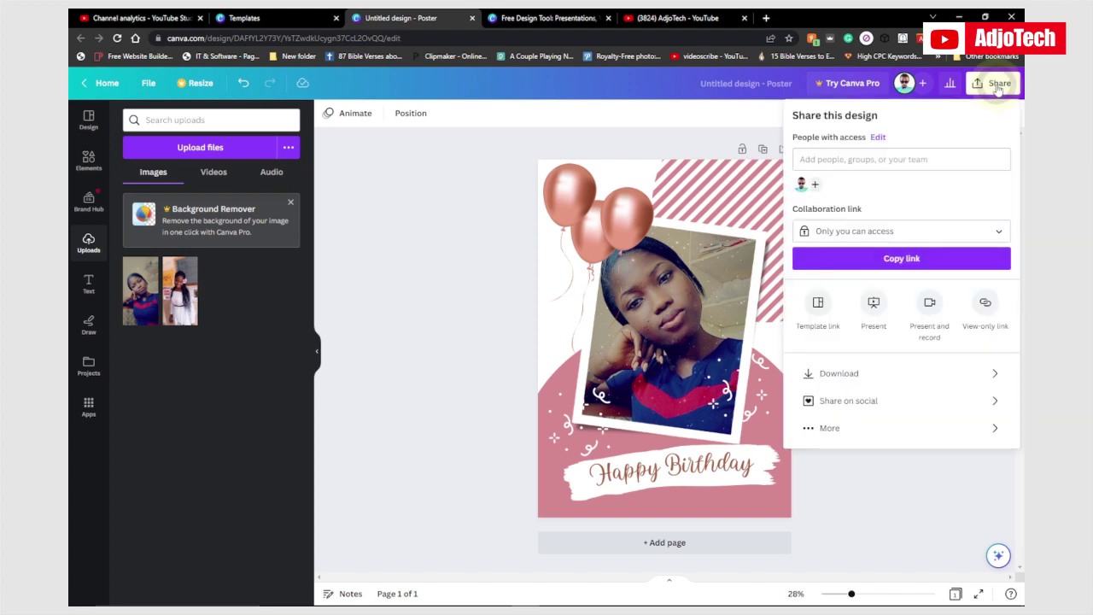
click(874, 381)
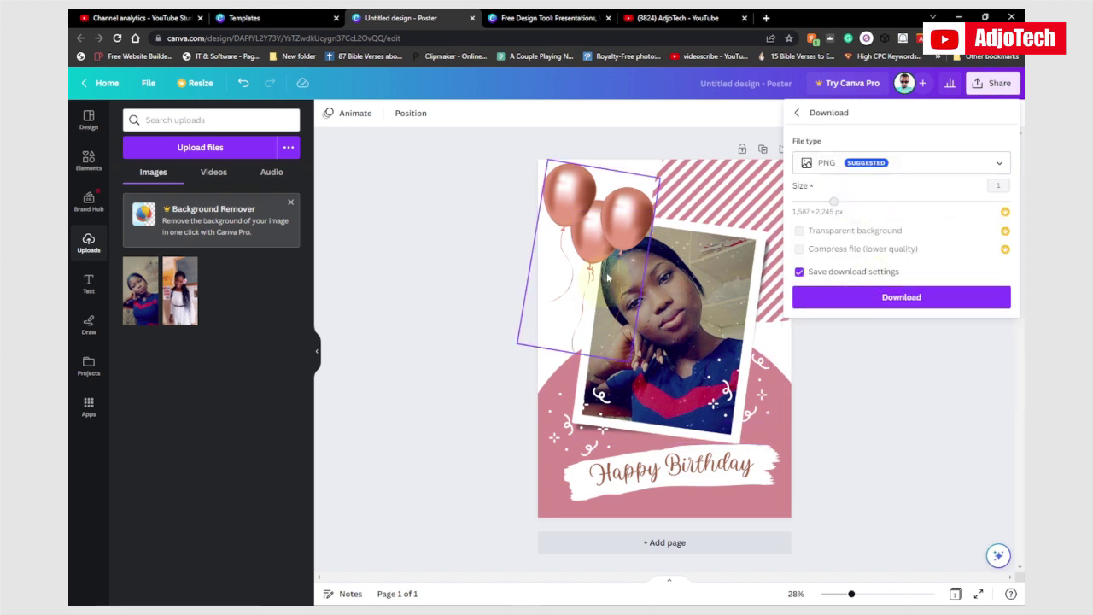
click(818, 167)
click(948, 166)
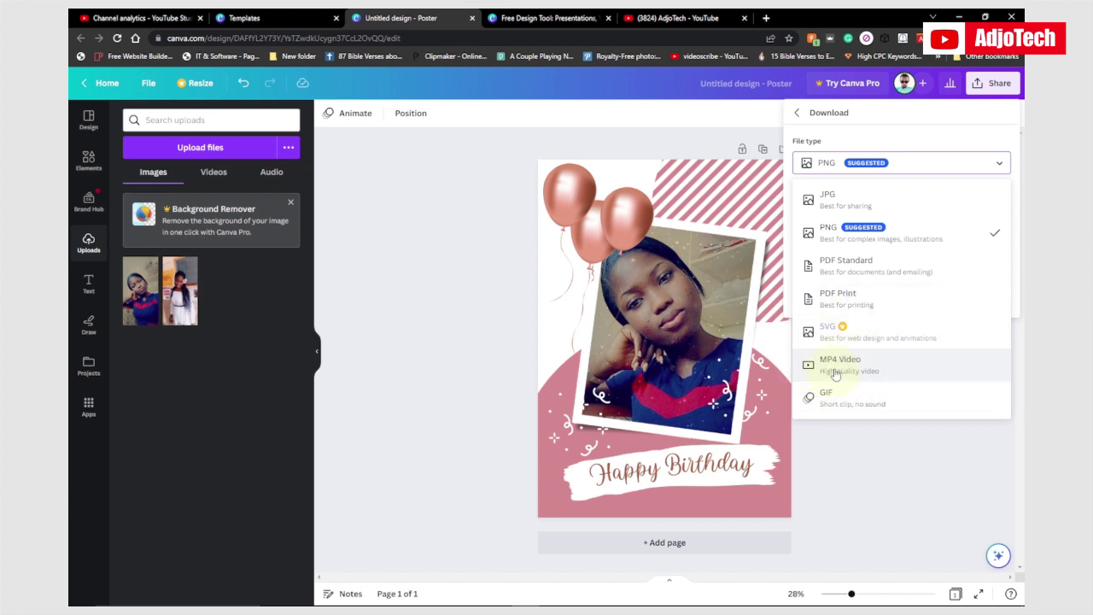
click(841, 164)
click(885, 298)
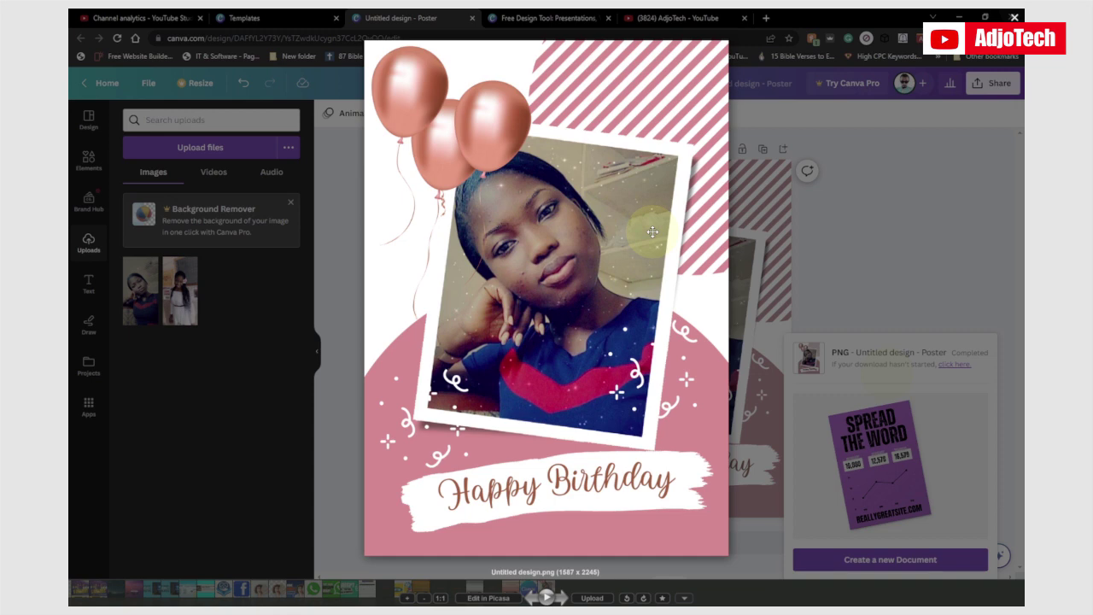
click(1014, 17)
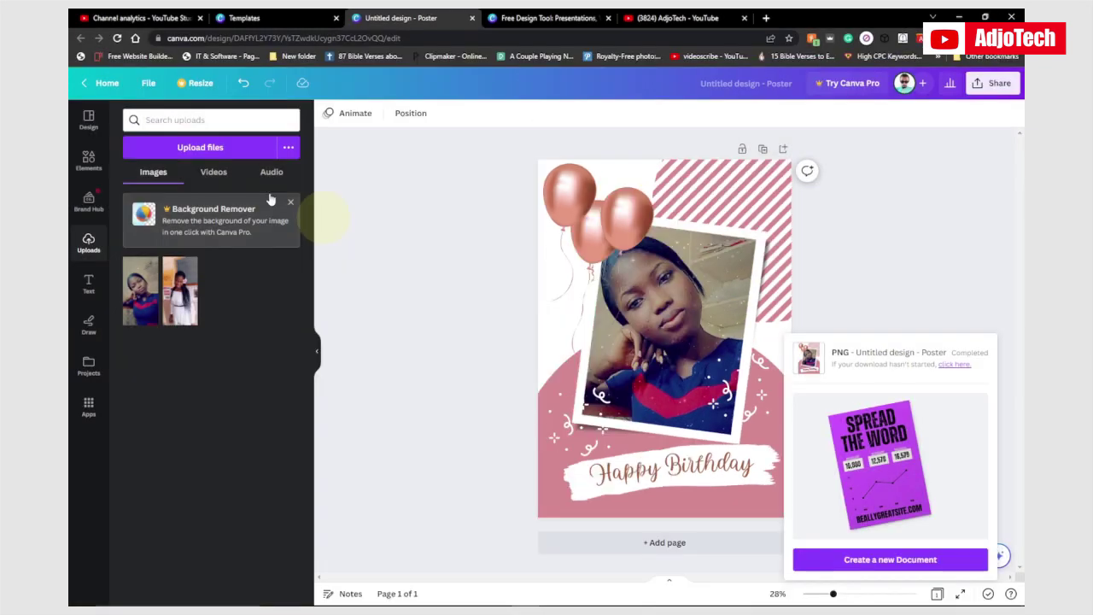
- Try the red and black Business Conference 2022 template on the poster, and replace it with the dark blue 2024 Business Conference template
click(89, 121)
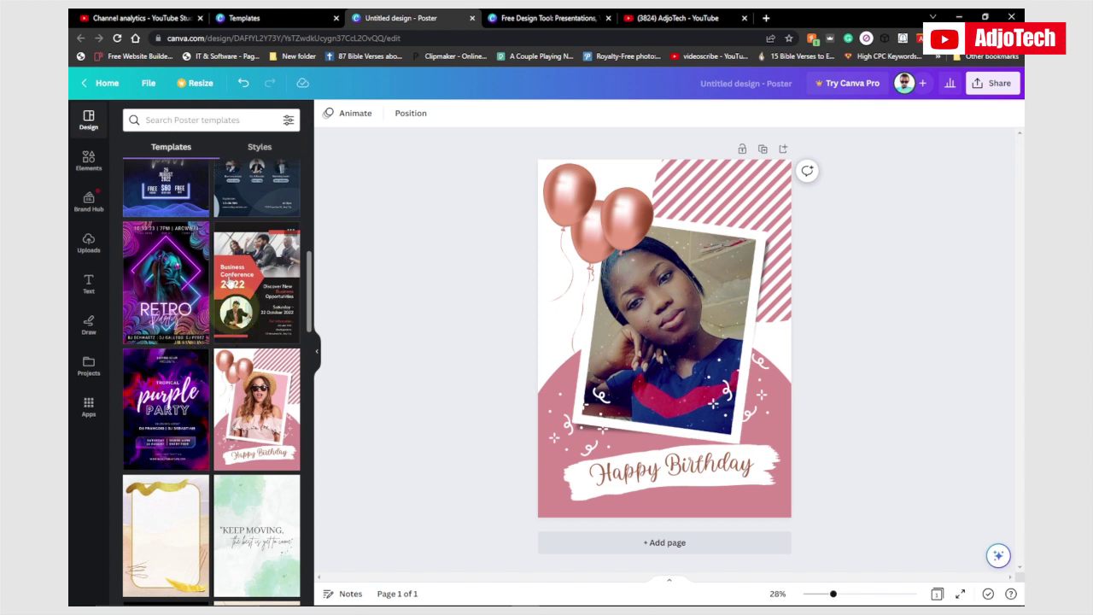
click(246, 297)
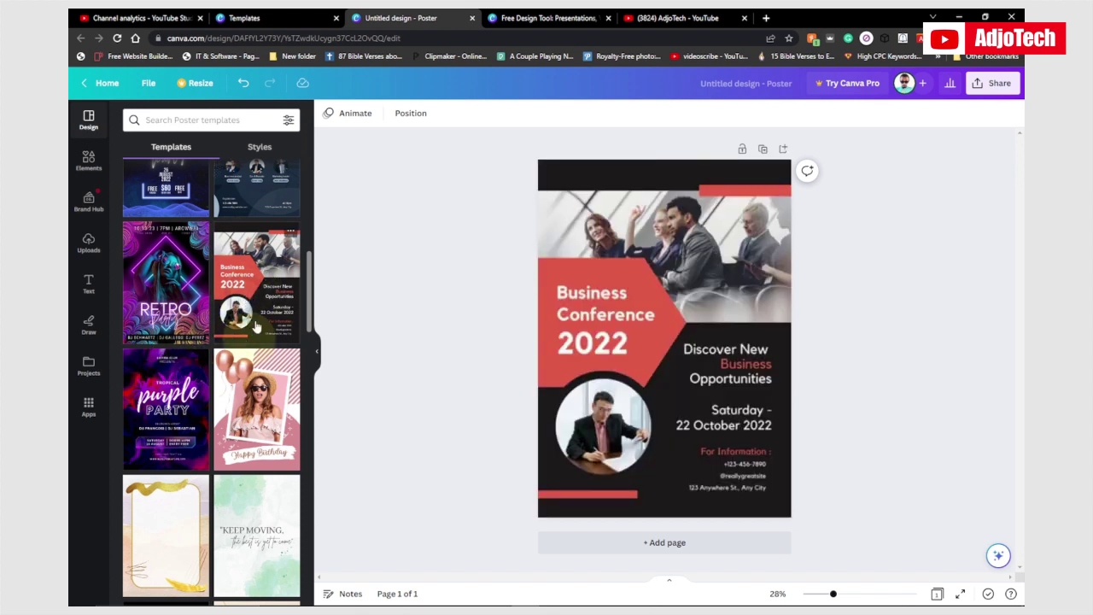
click(314, 297)
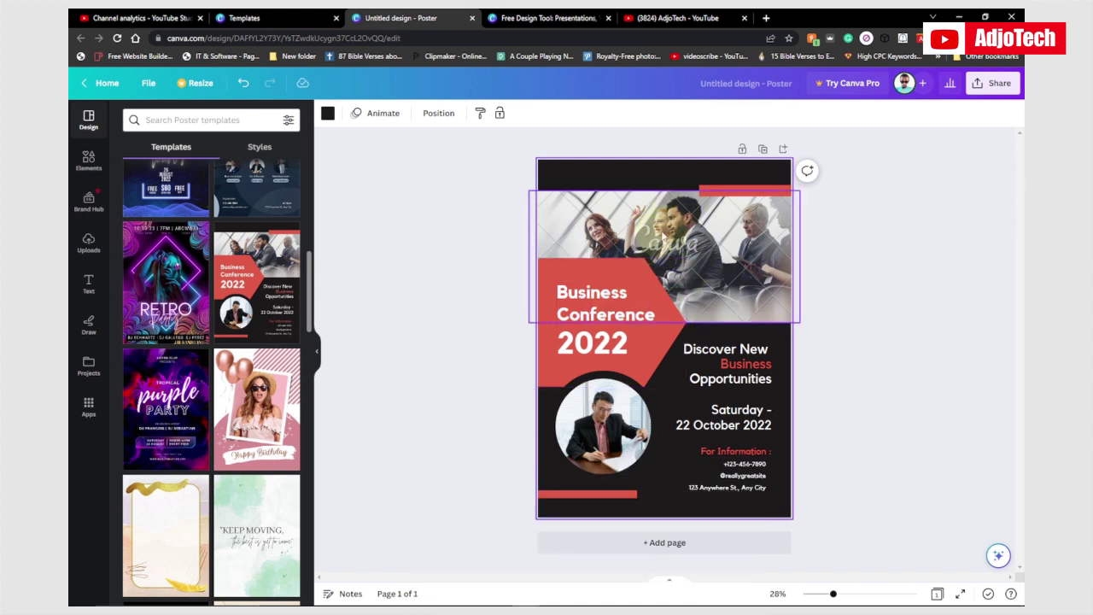
click(259, 189)
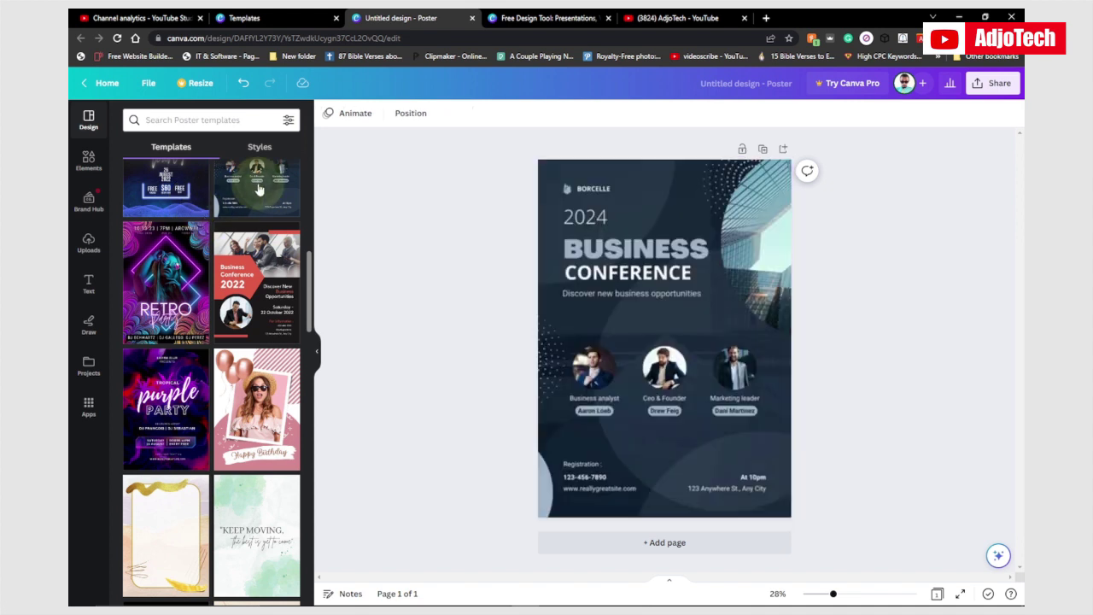
- Filter the poster templates by the Easter category and browse the Easter designs
click(683, 283)
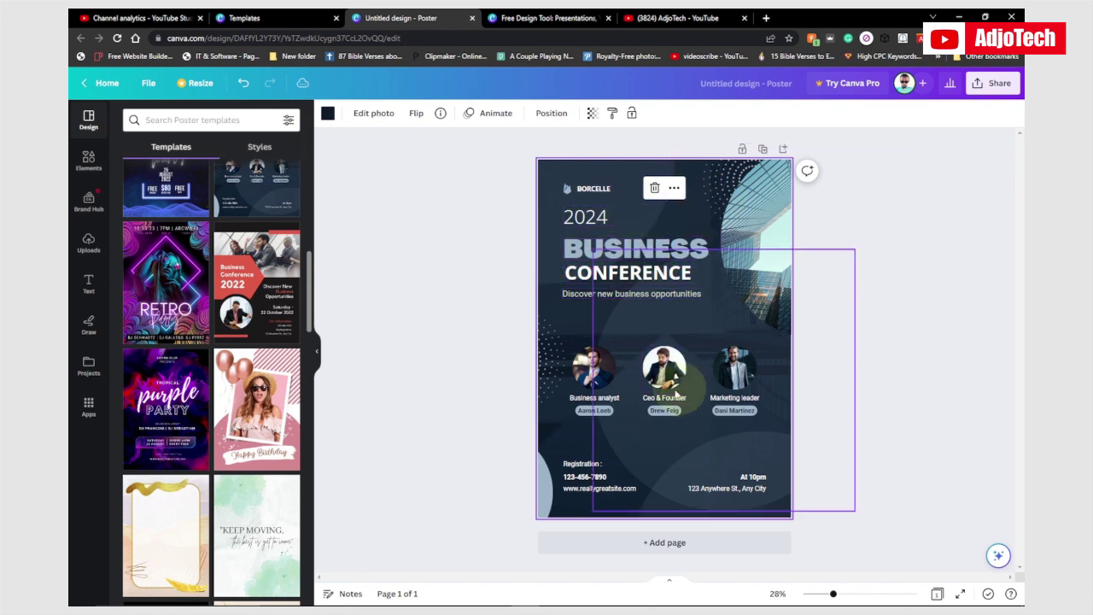
scroll(212, 384, down, 5)
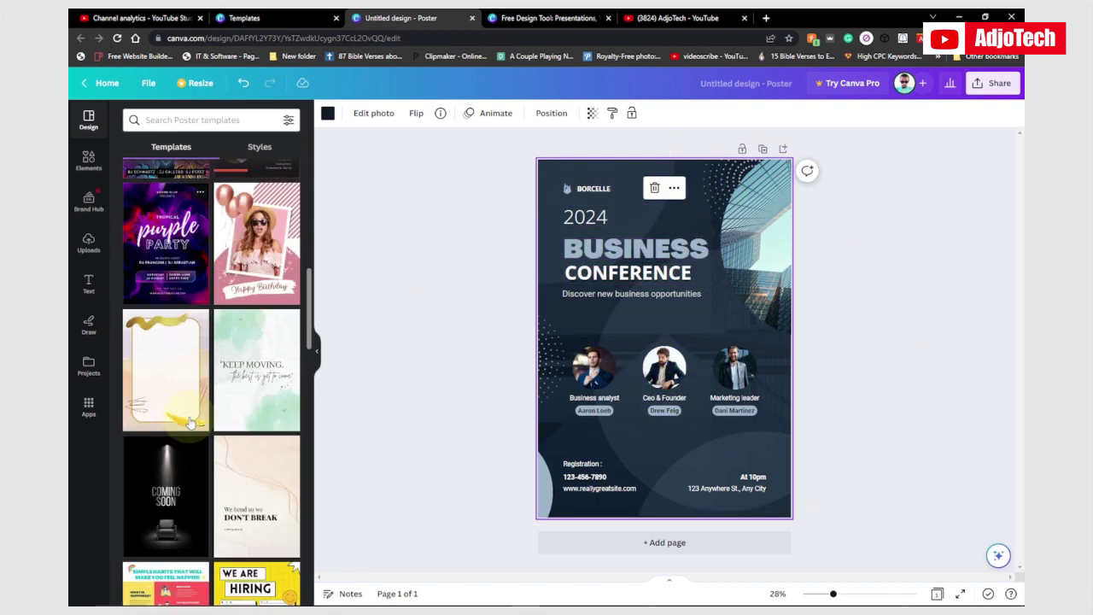
scroll(212, 385, up, 3)
scroll(211, 384, up, 5)
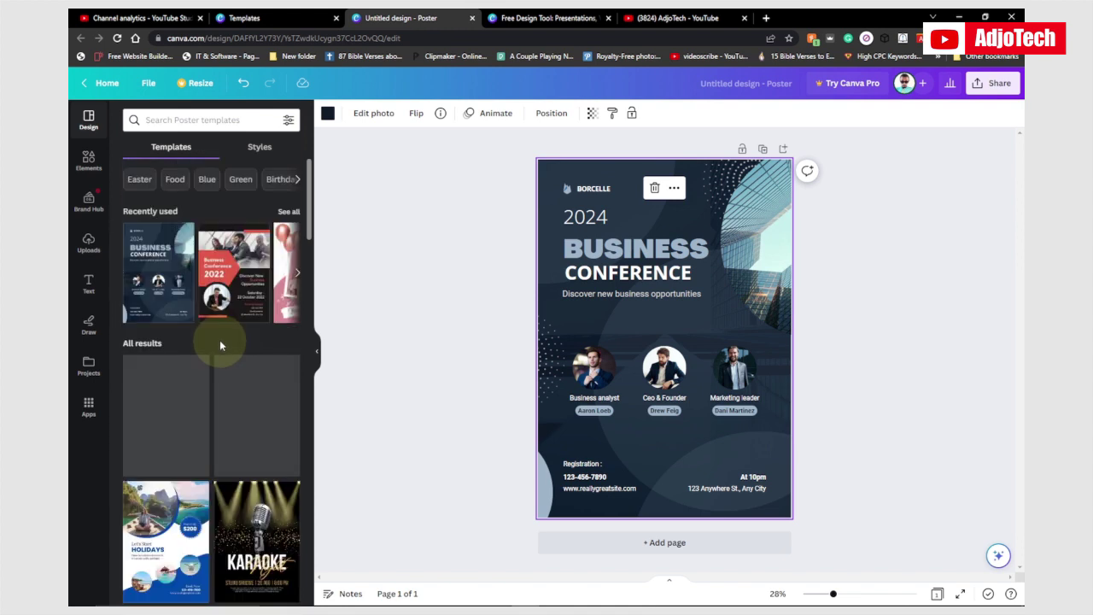
click(142, 181)
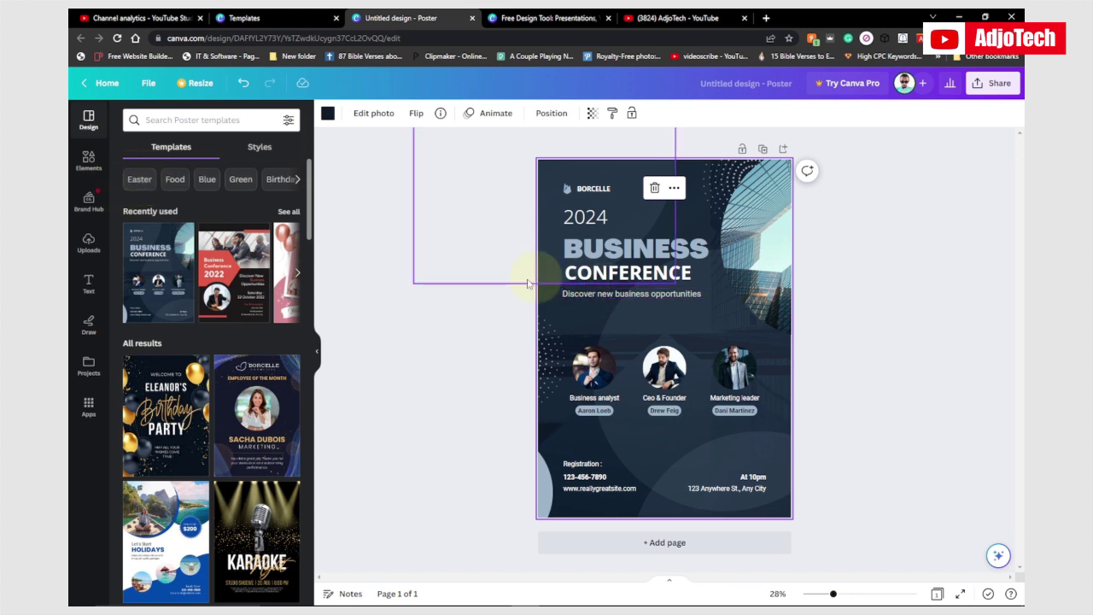
click(138, 182)
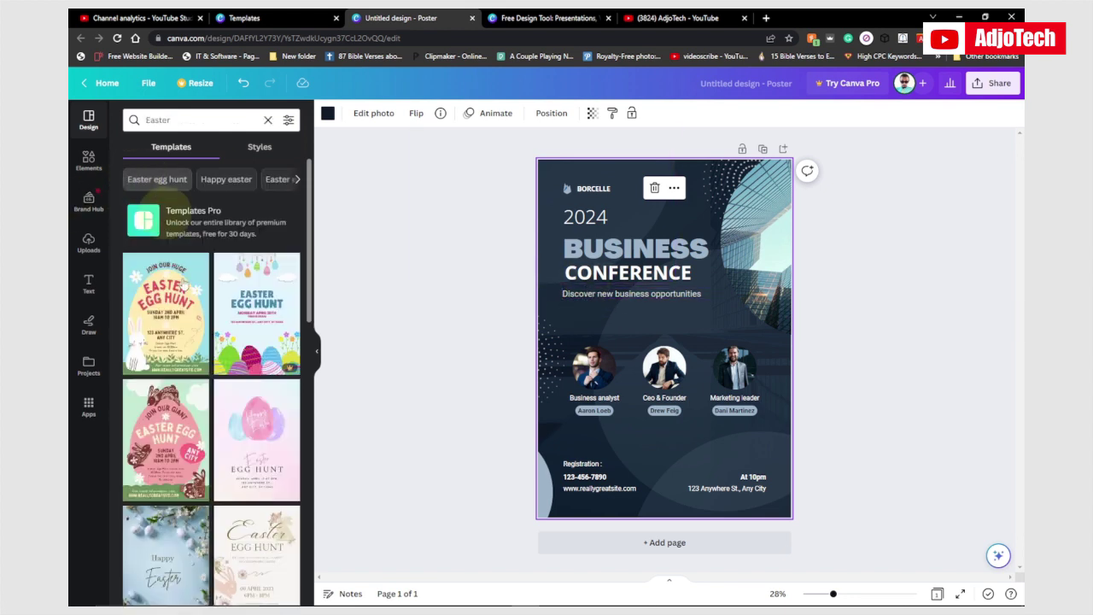
scroll(248, 376, down, 5)
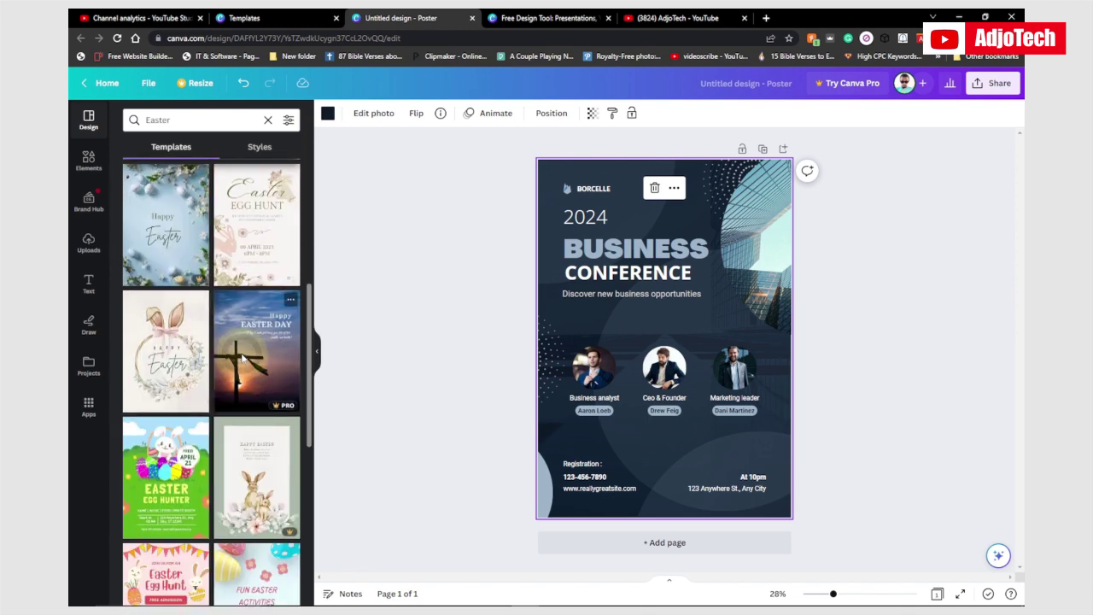
- Try to apply the Pro Happy Easter Day template with the cross at sunset, and dismiss the rewards and upgrade offers
click(244, 359)
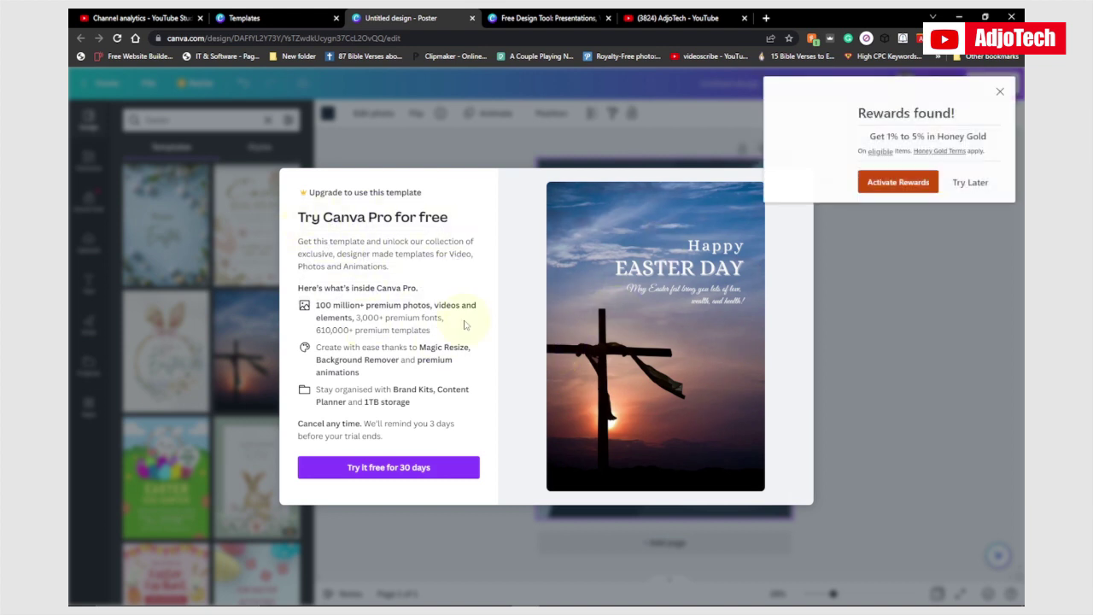
click(999, 91)
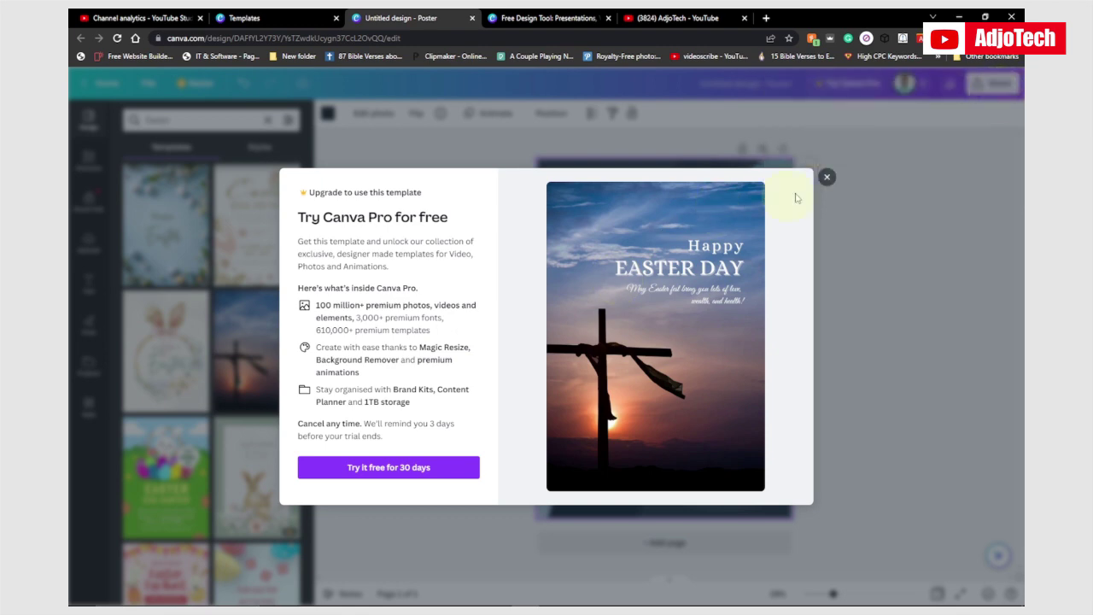
click(827, 179)
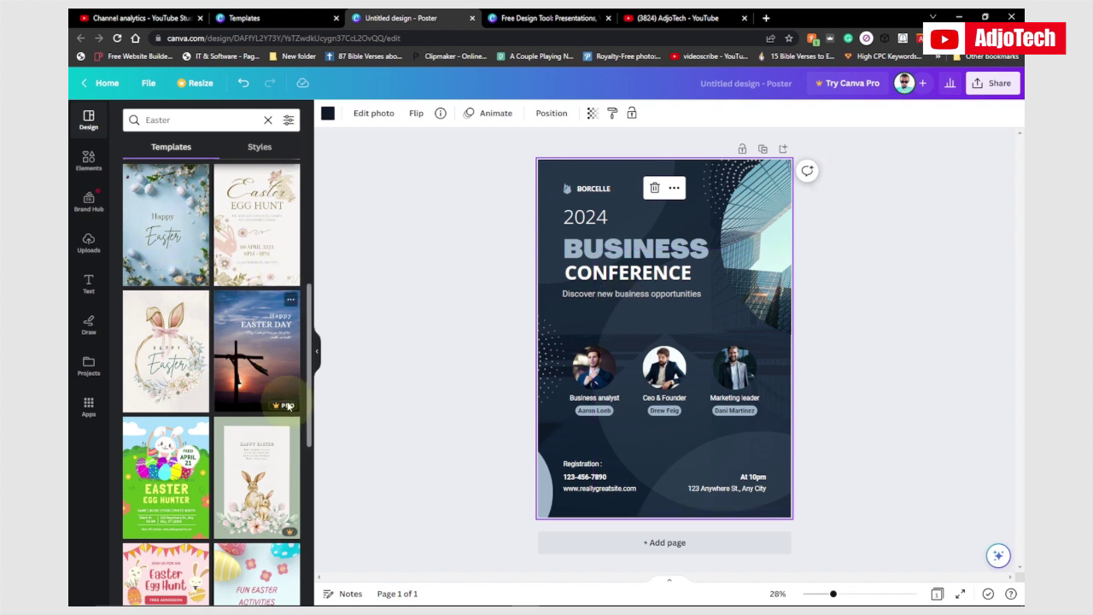
- Replace the poster with the Happy Easter bunny-ears flower wreath template, and return to the unfiltered template list
click(167, 366)
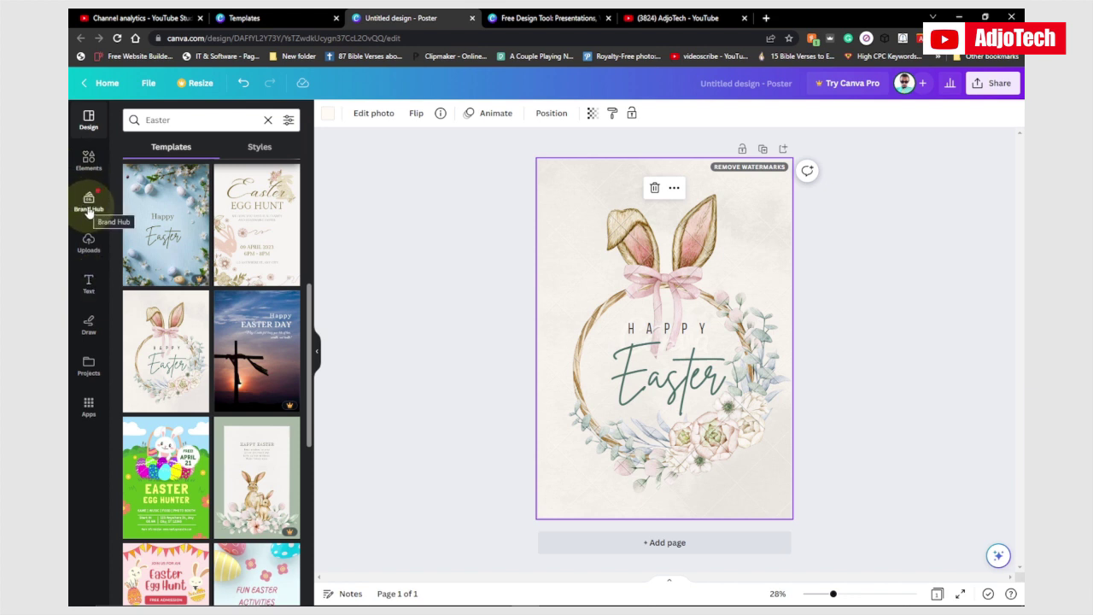
click(90, 126)
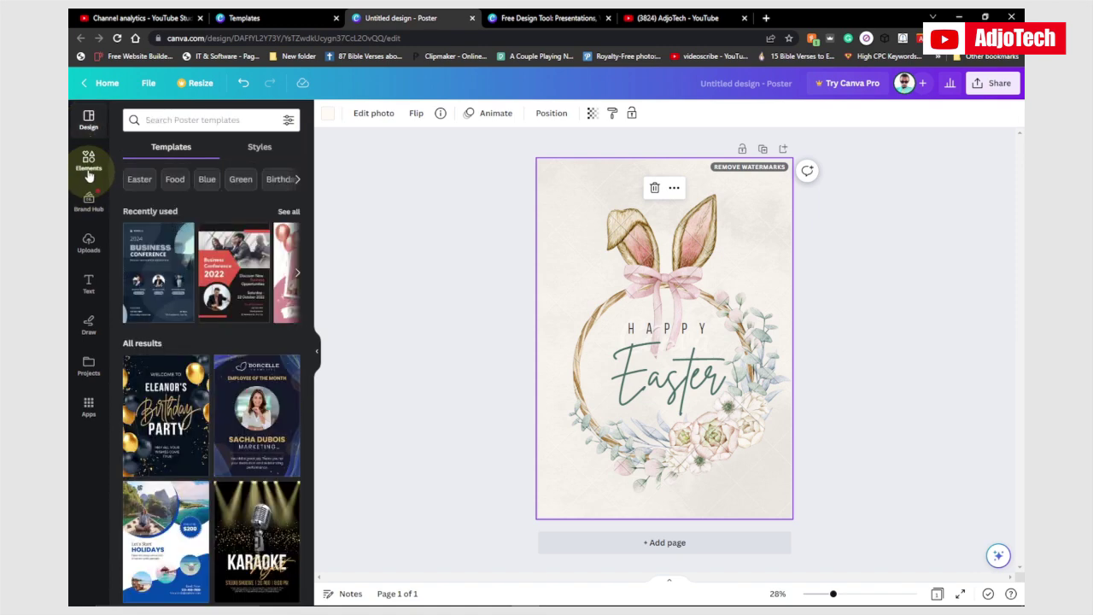
- Add a circular frame at the Easter poster's upper-left corner and fill it with the uploaded photo of the woman in white
click(89, 160)
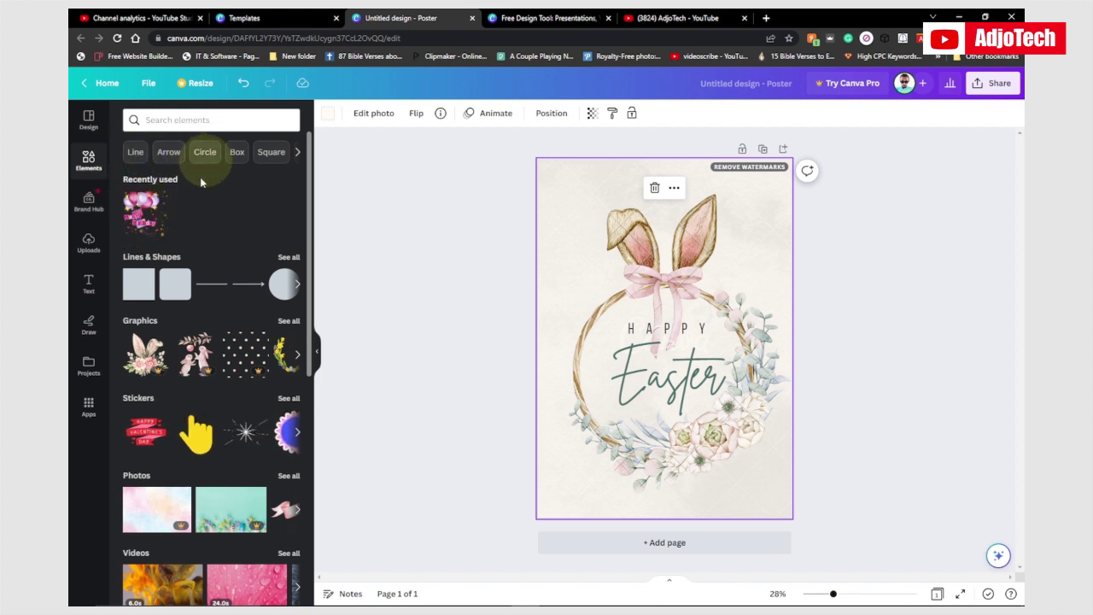
scroll(231, 270, down, 5)
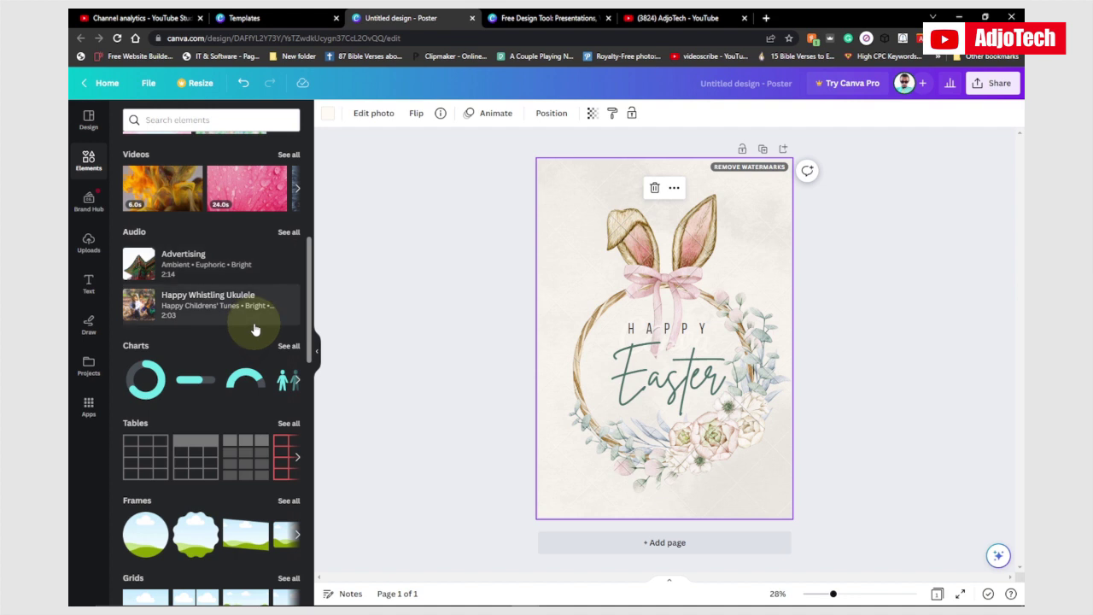
scroll(253, 330, down, 2)
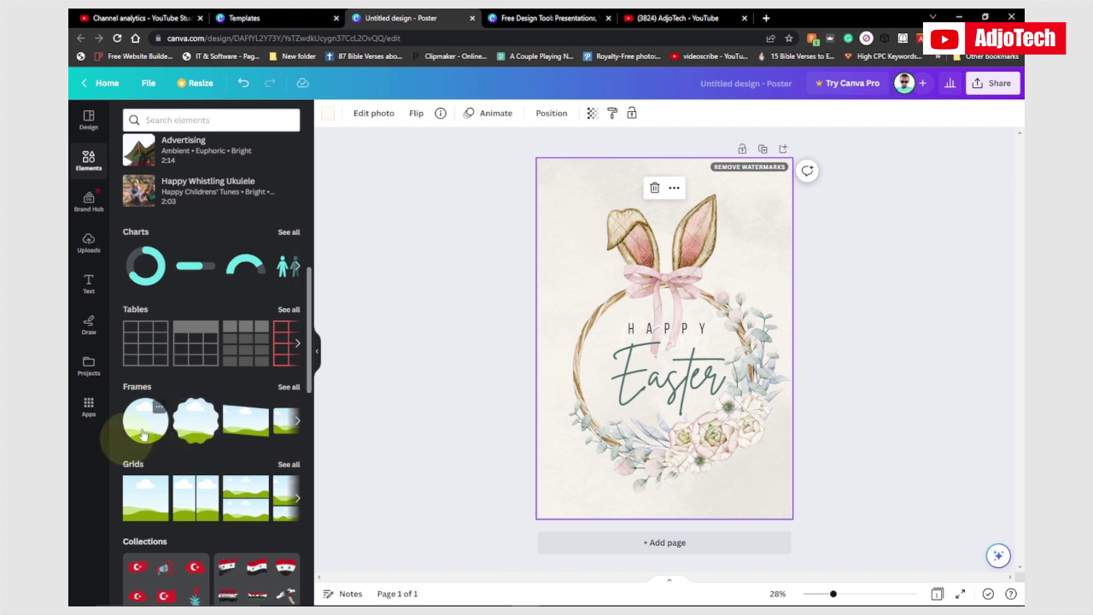
drag(145, 430, 579, 497)
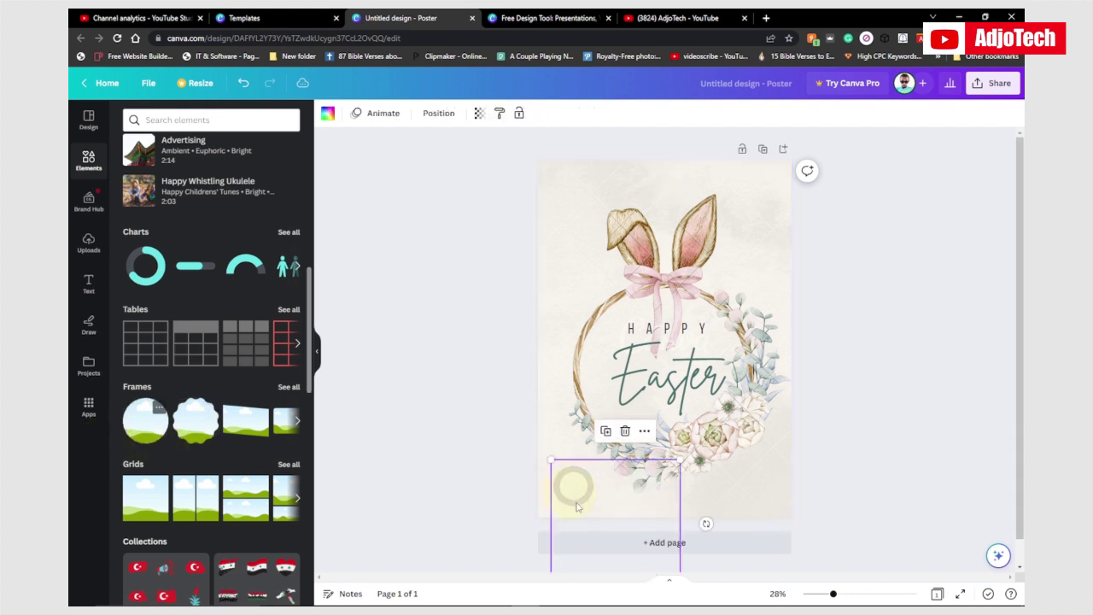
drag(549, 463, 561, 210)
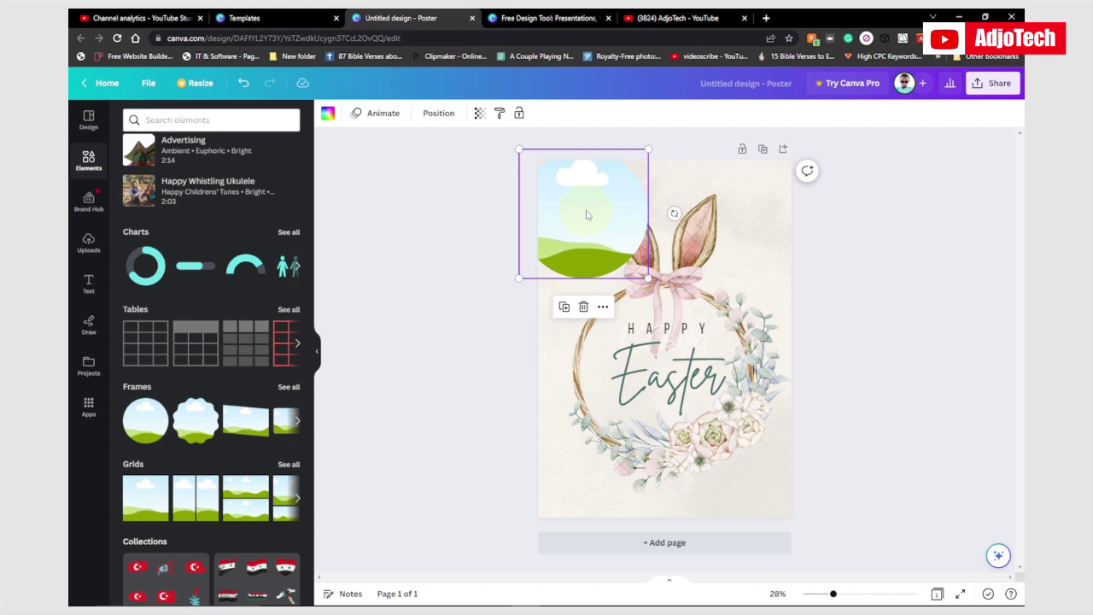
click(88, 243)
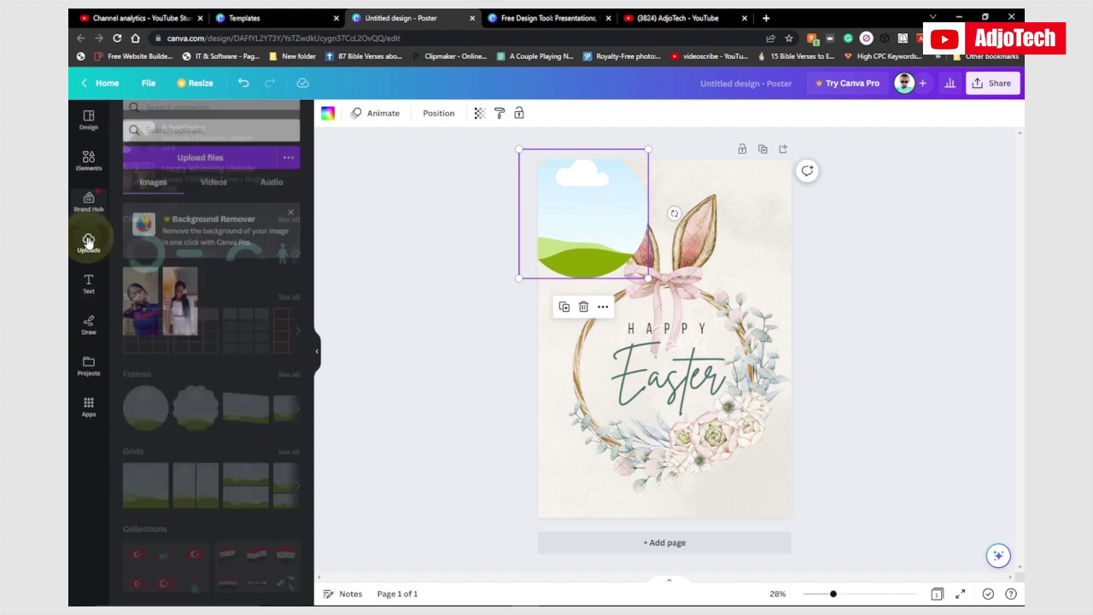
drag(178, 298, 571, 230)
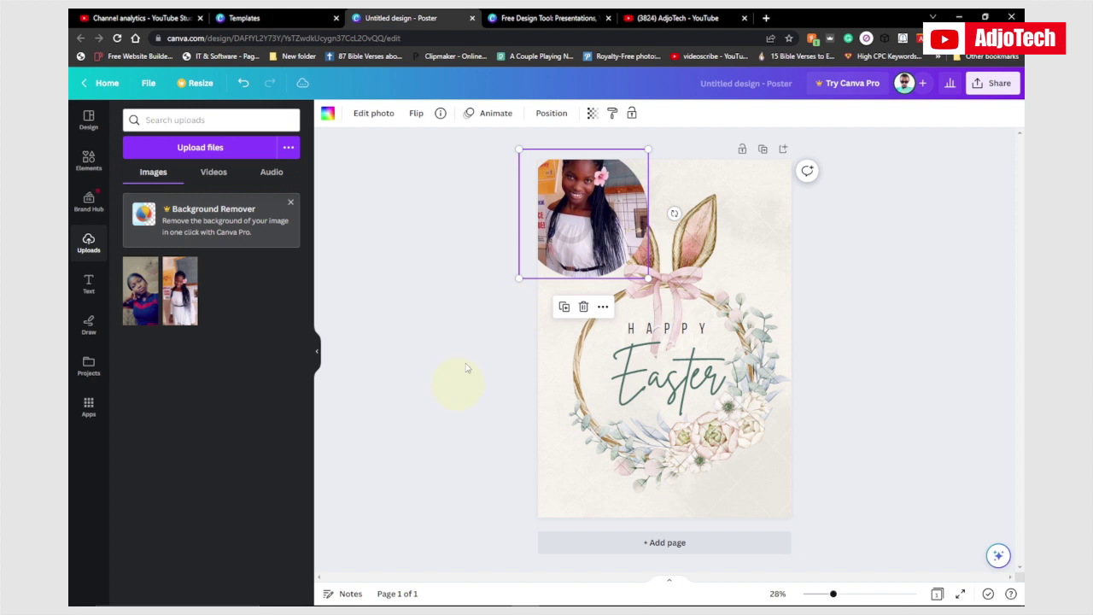
- Delete the photo from the circular frame on the Easter poster, and delete the empty frame too
right_click(569, 227)
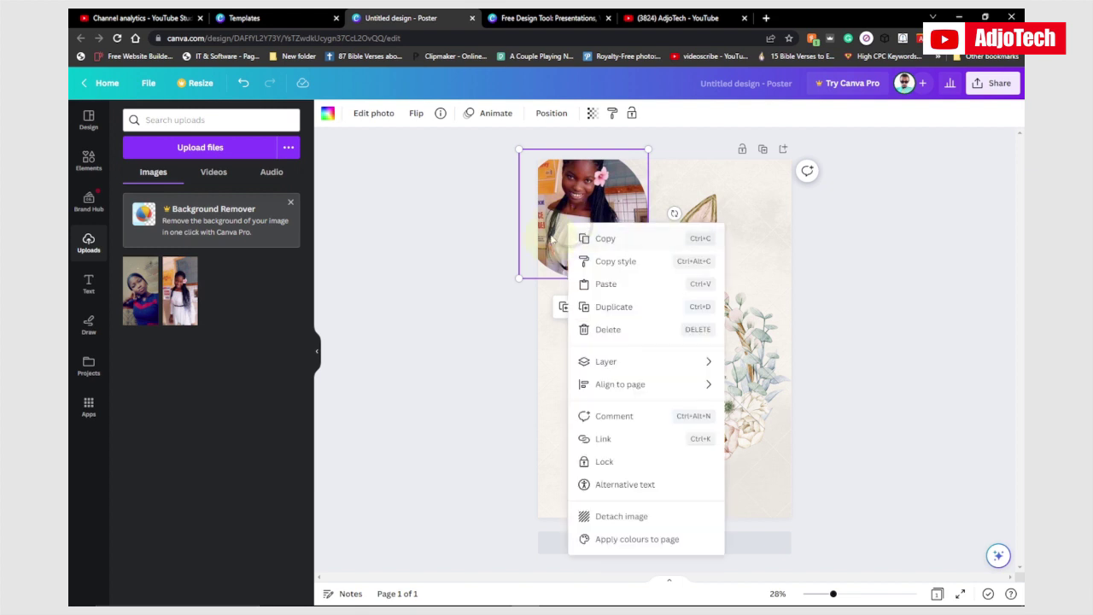
click(557, 249)
click(584, 308)
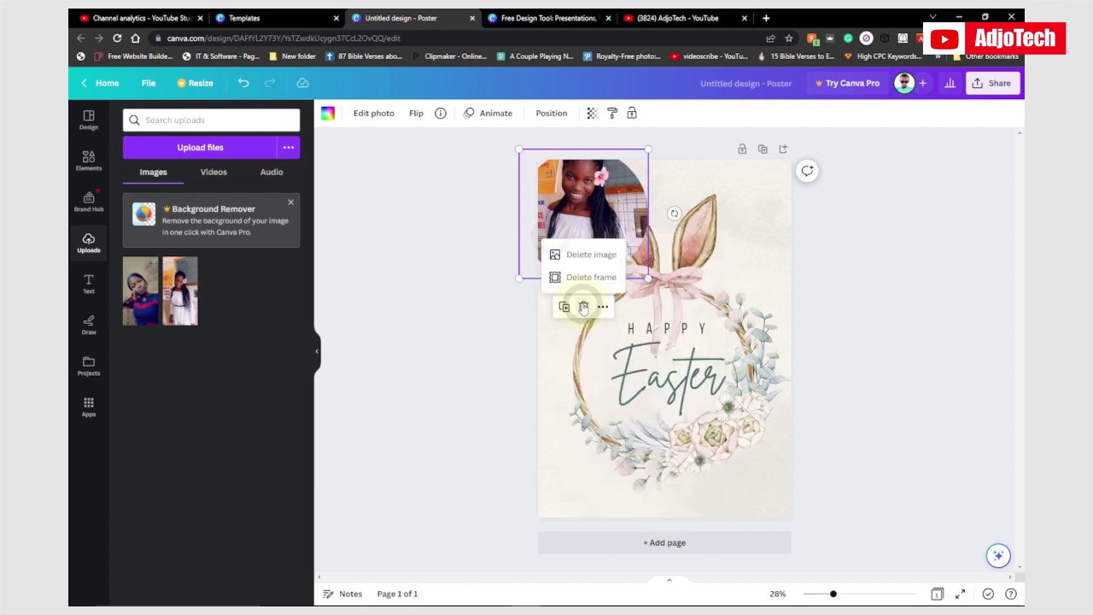
click(580, 256)
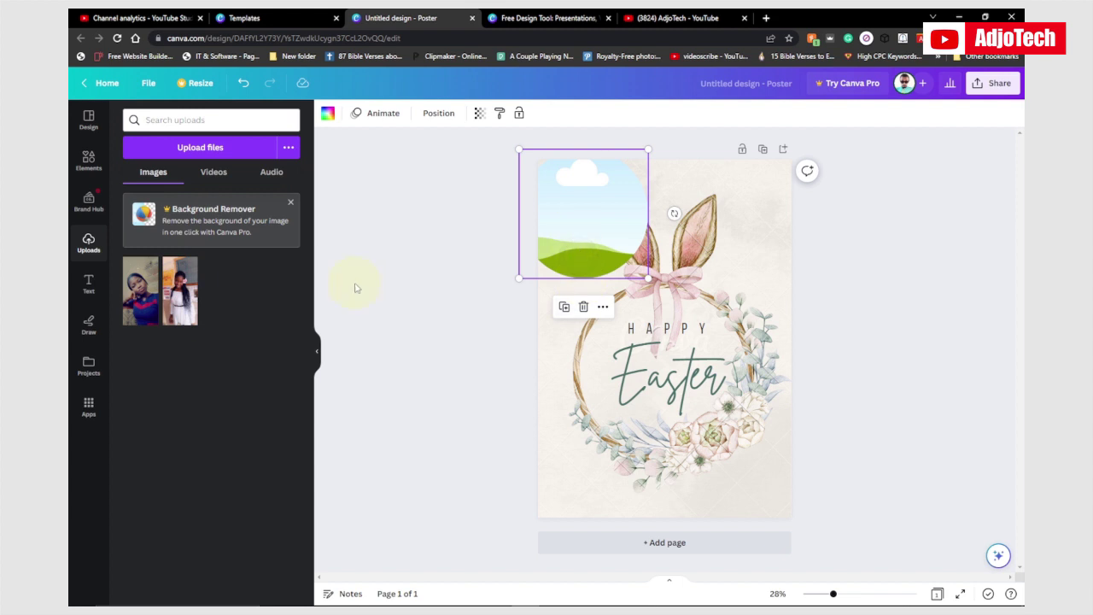
click(581, 306)
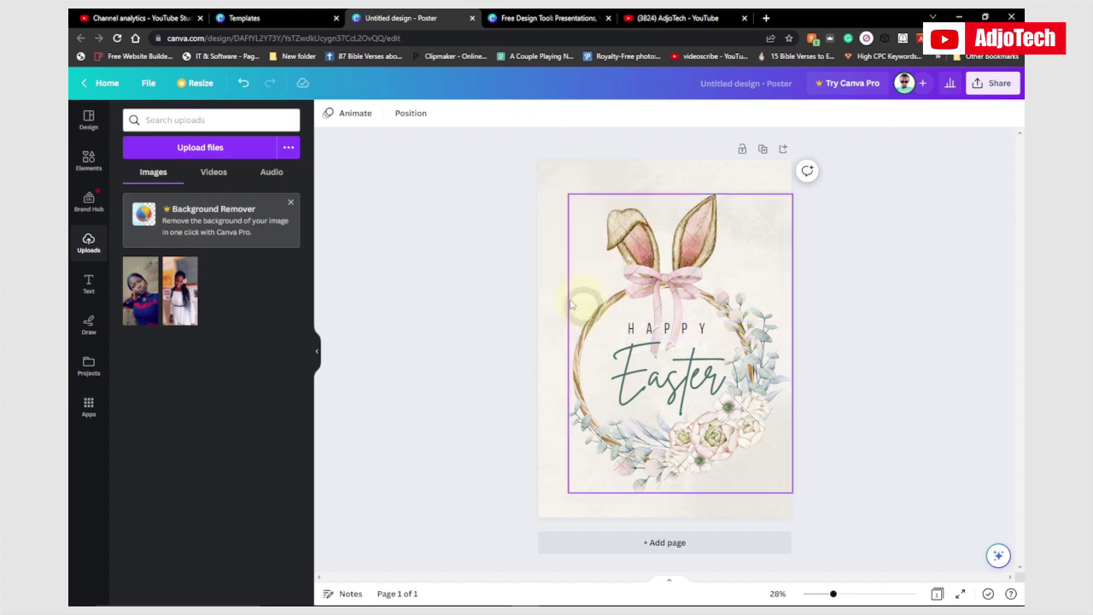
- Try the dark green document colour #497069 on the Easter poster's background, and change it to the brown photo colour
click(555, 242)
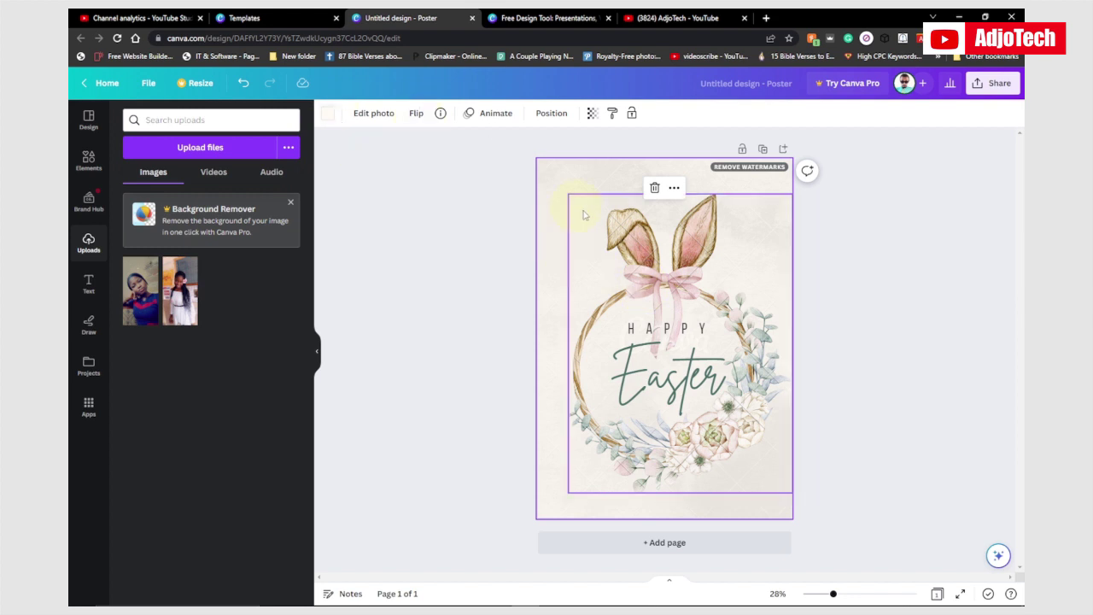
click(327, 113)
click(196, 182)
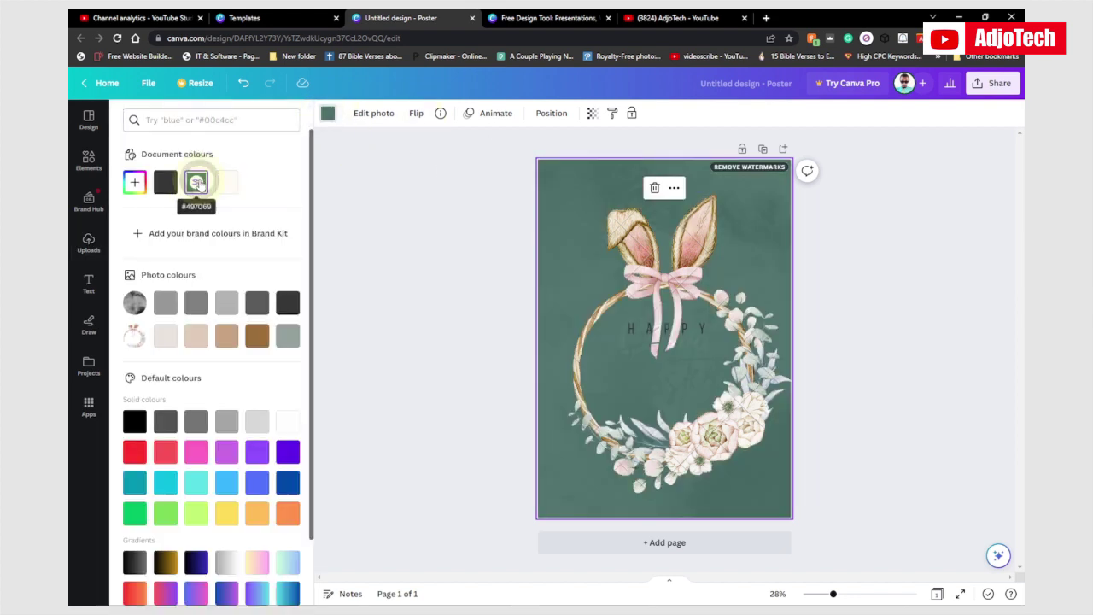
click(258, 335)
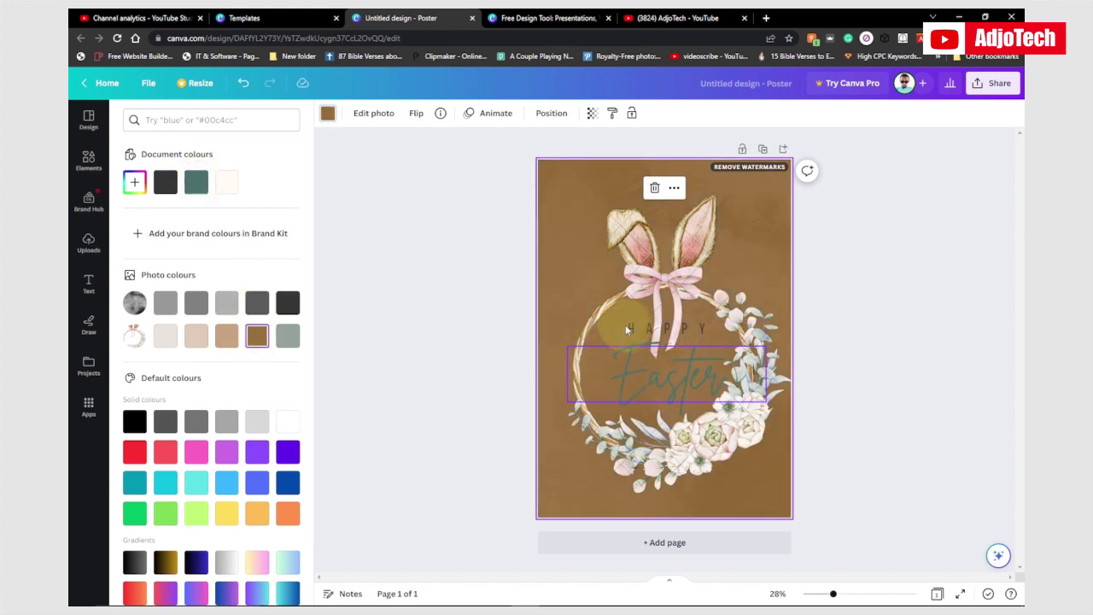
- Review the fonts available for the word Easter on the poster, and close the font list without changing the font
click(630, 374)
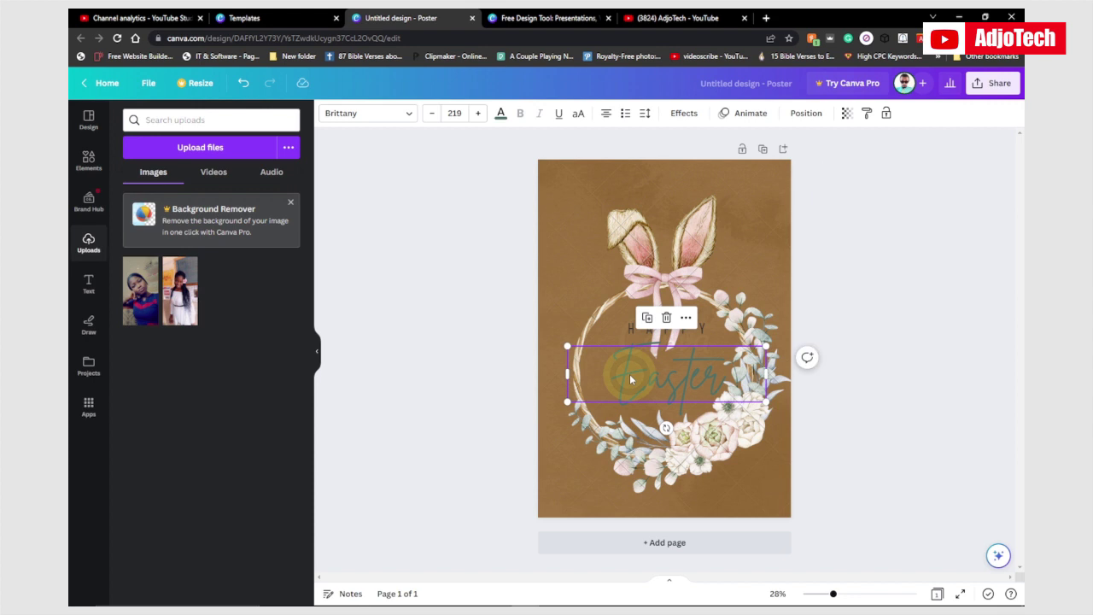
click(391, 115)
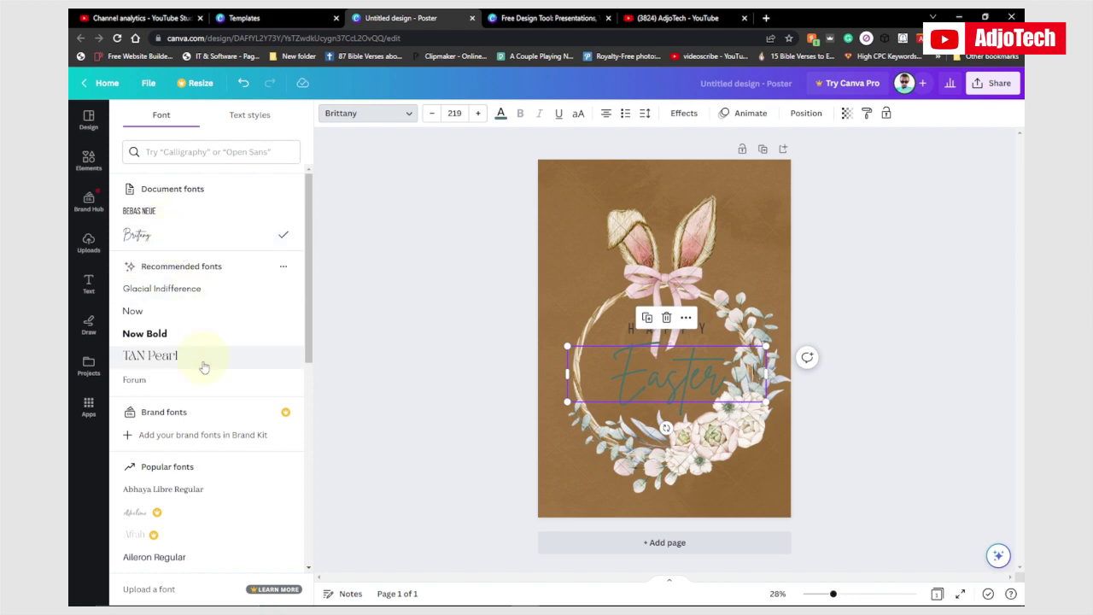
scroll(231, 382, down, 2)
scroll(240, 381, down, 3)
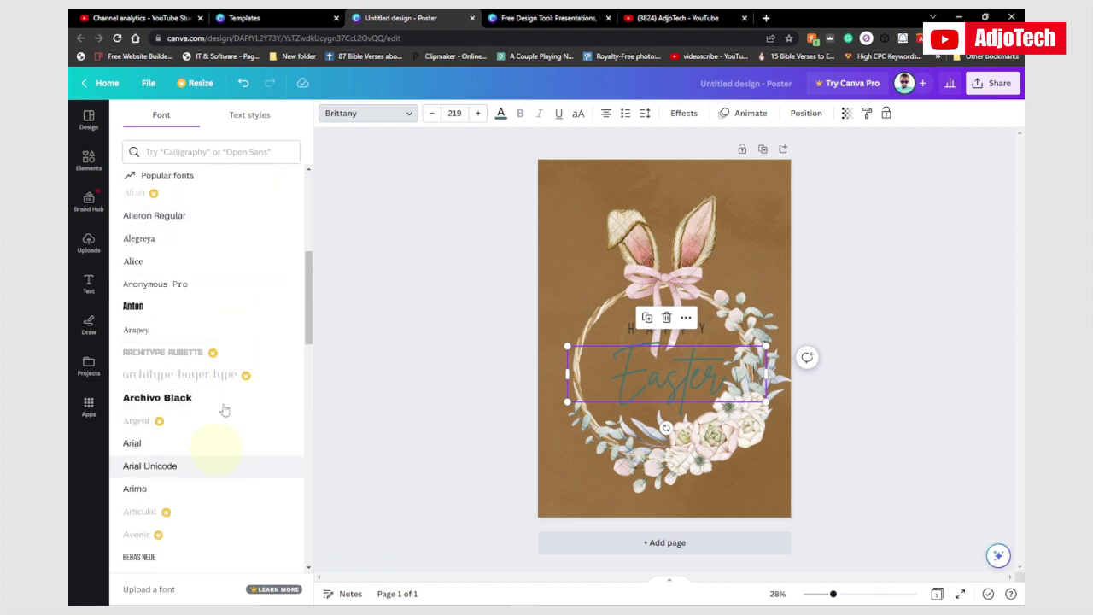
click(363, 117)
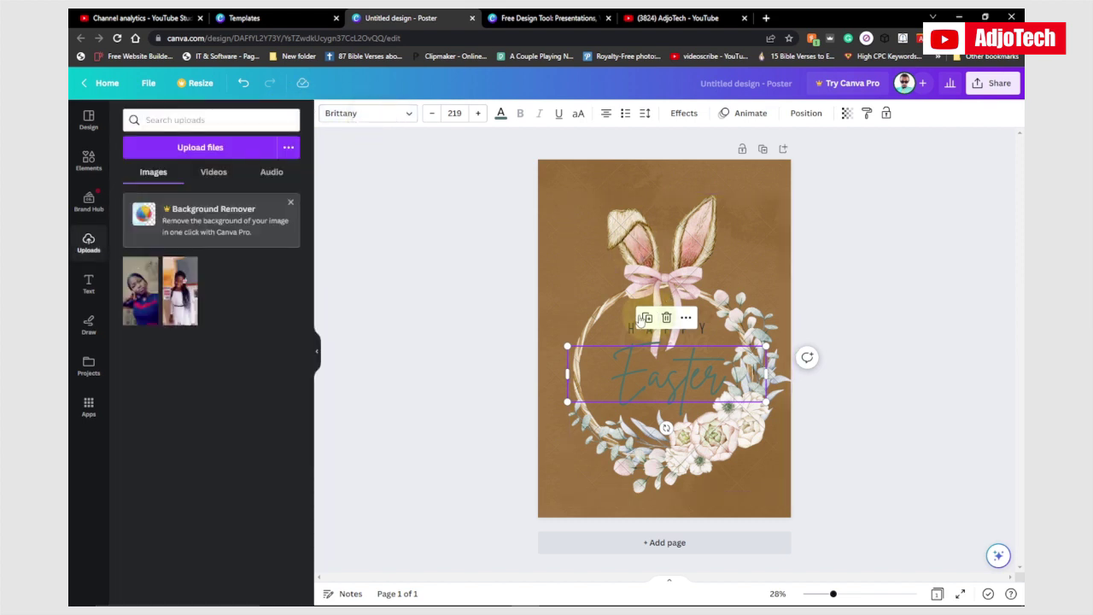
- Recolour the Easter poster's background to the lightest beige of its photo colours
click(558, 174)
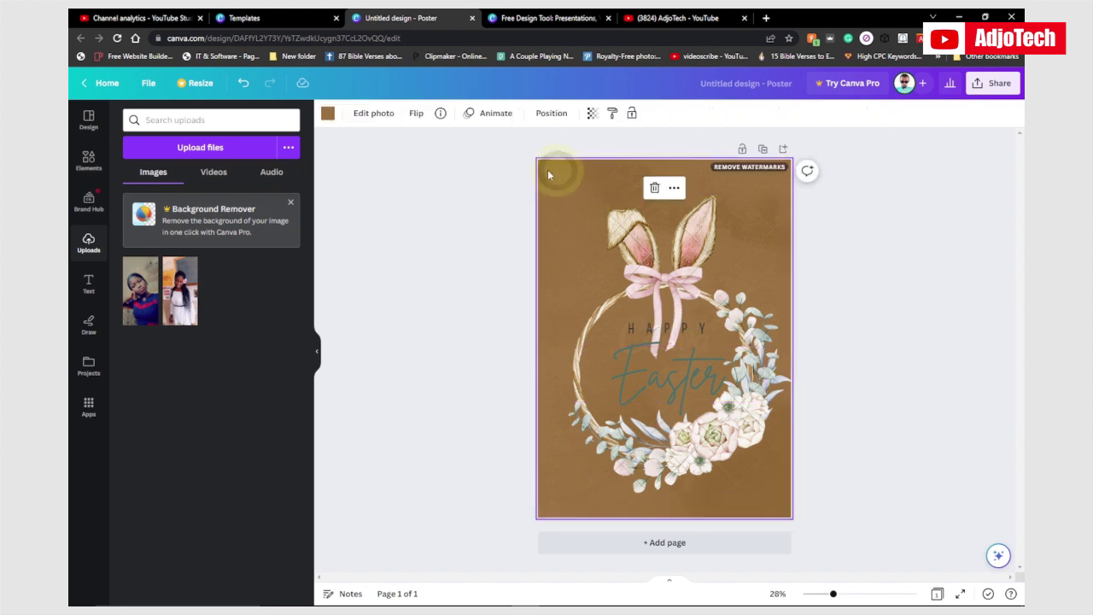
click(327, 114)
click(165, 338)
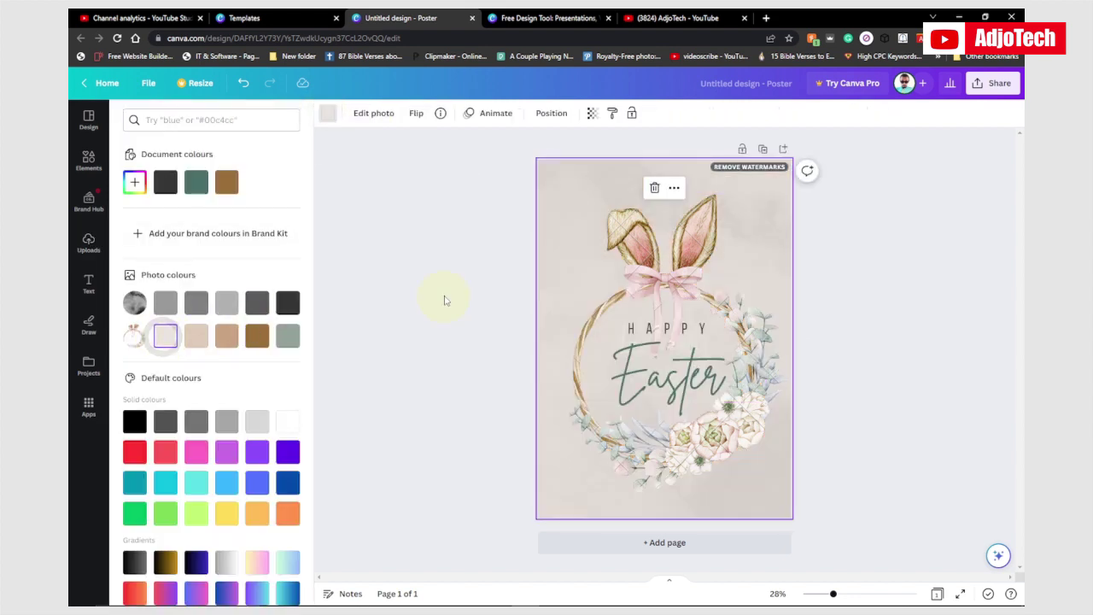
click(453, 247)
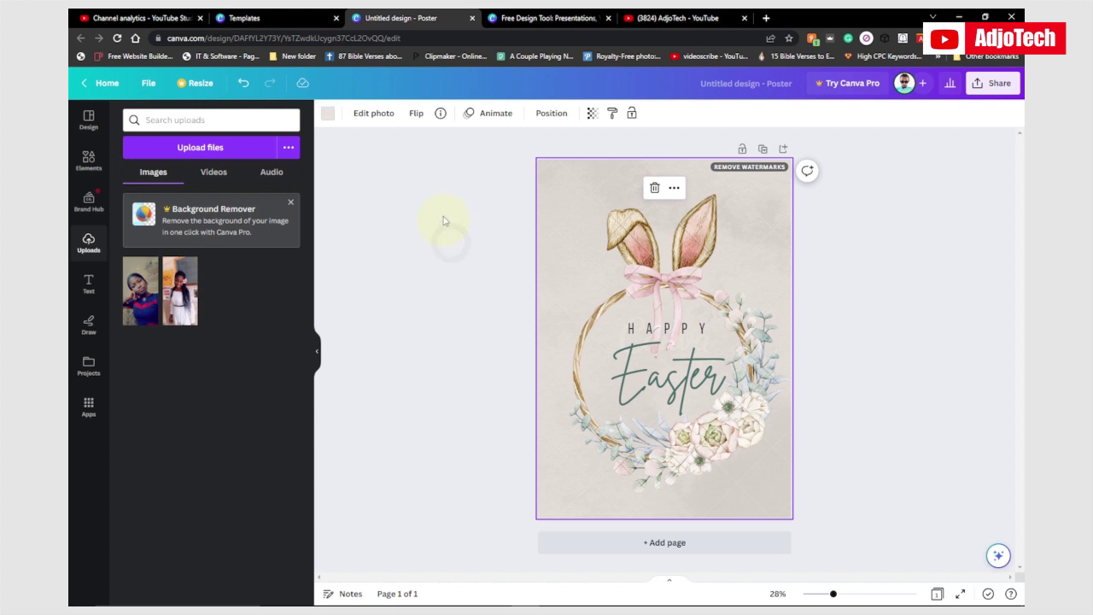
- Add a blank second page to the design and compare it with the Easter poster on page 1
click(663, 544)
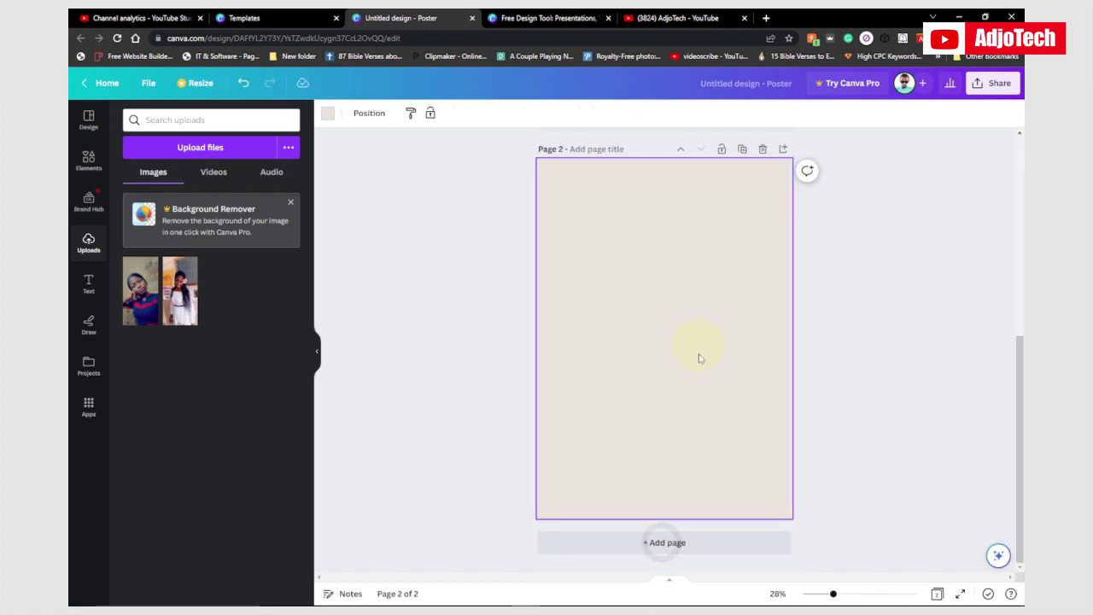
scroll(701, 376, up, 5)
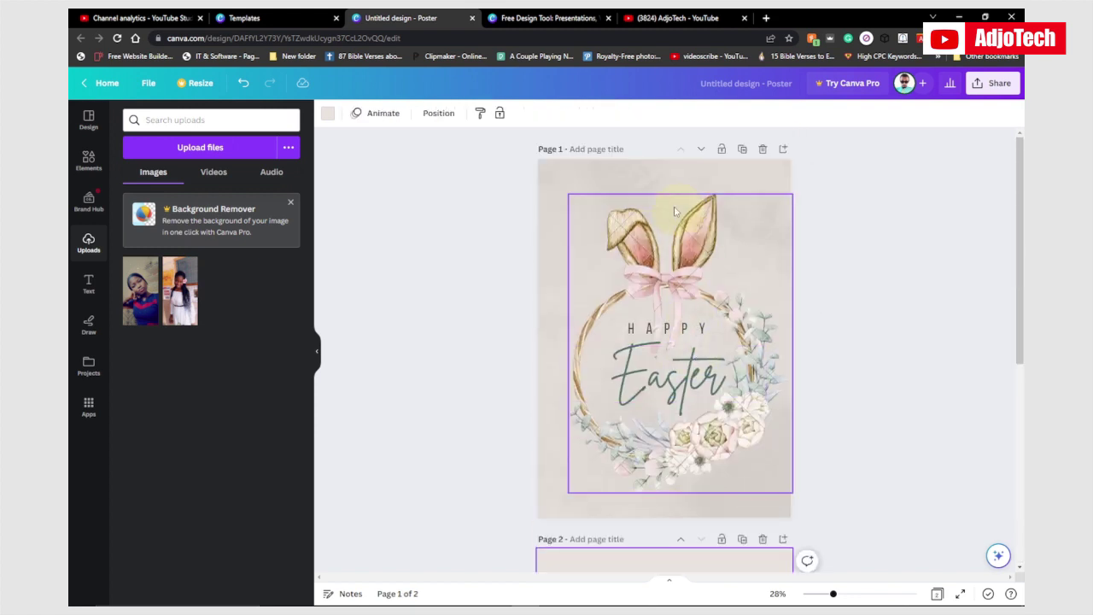
scroll(716, 272, down, 5)
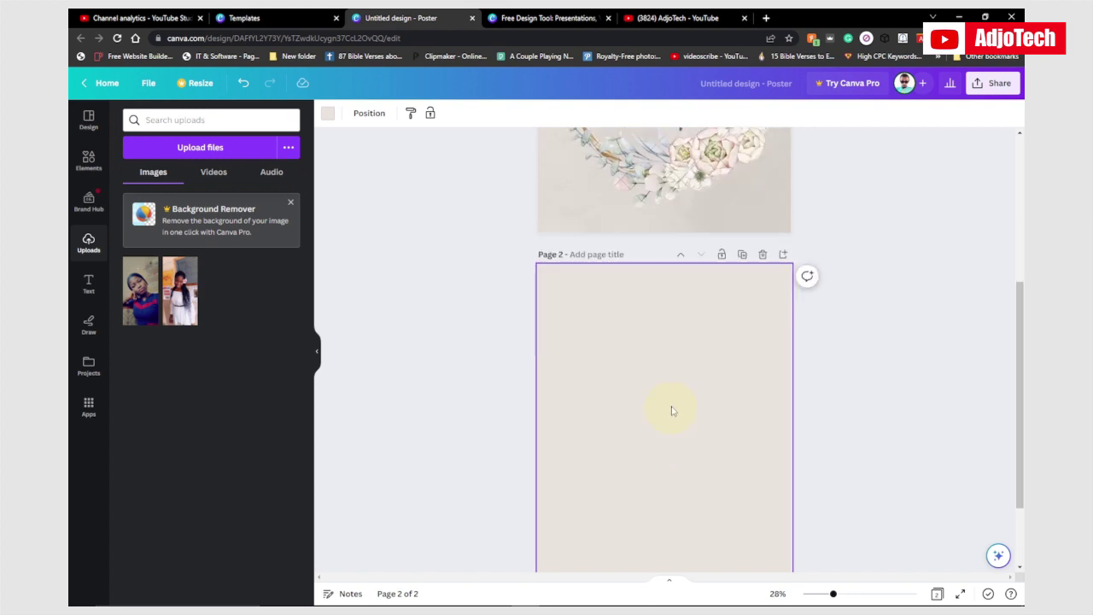
- Set the background of page 2 to solid white from the default colours
scroll(671, 411, down, 1)
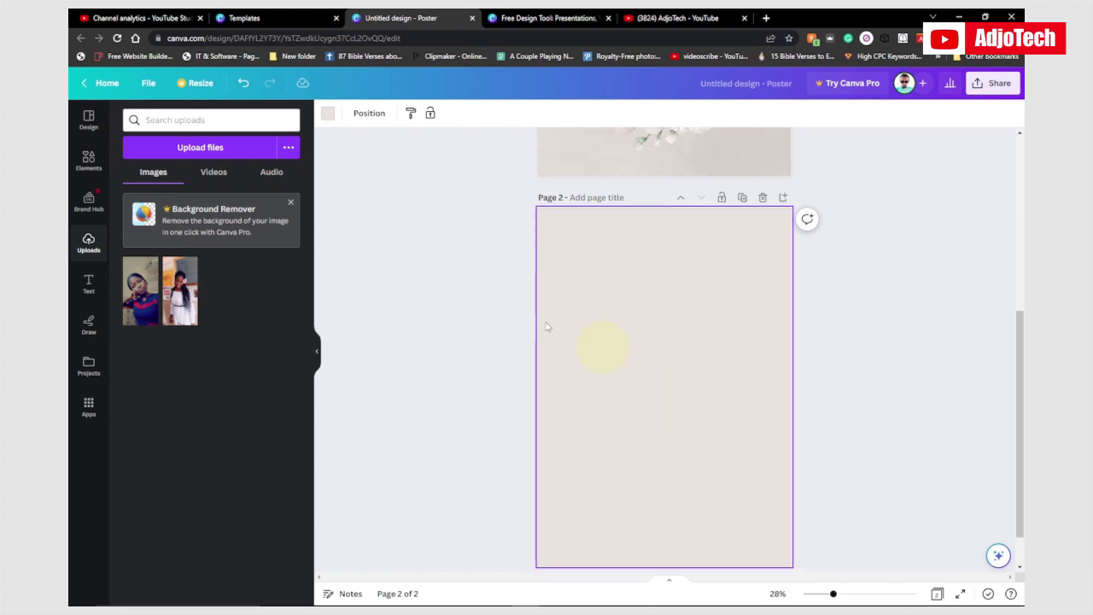
click(677, 330)
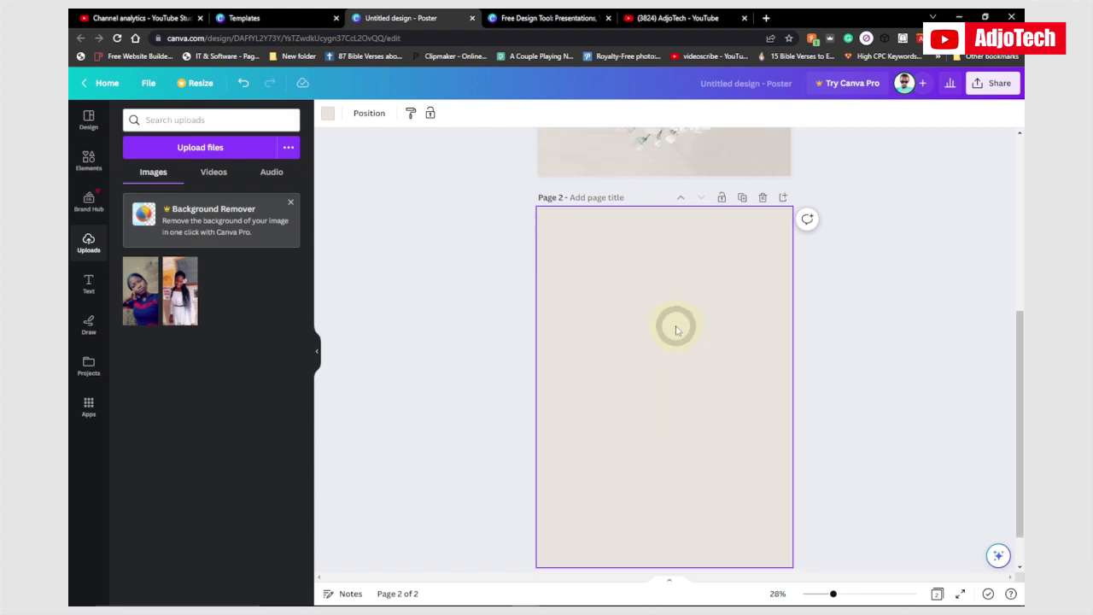
click(327, 112)
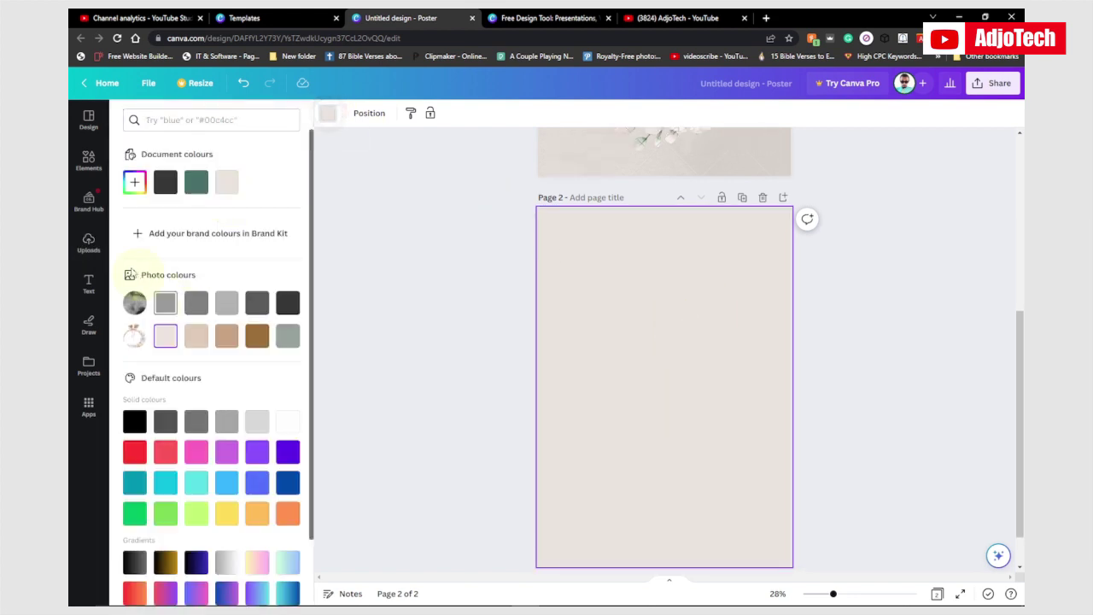
click(289, 421)
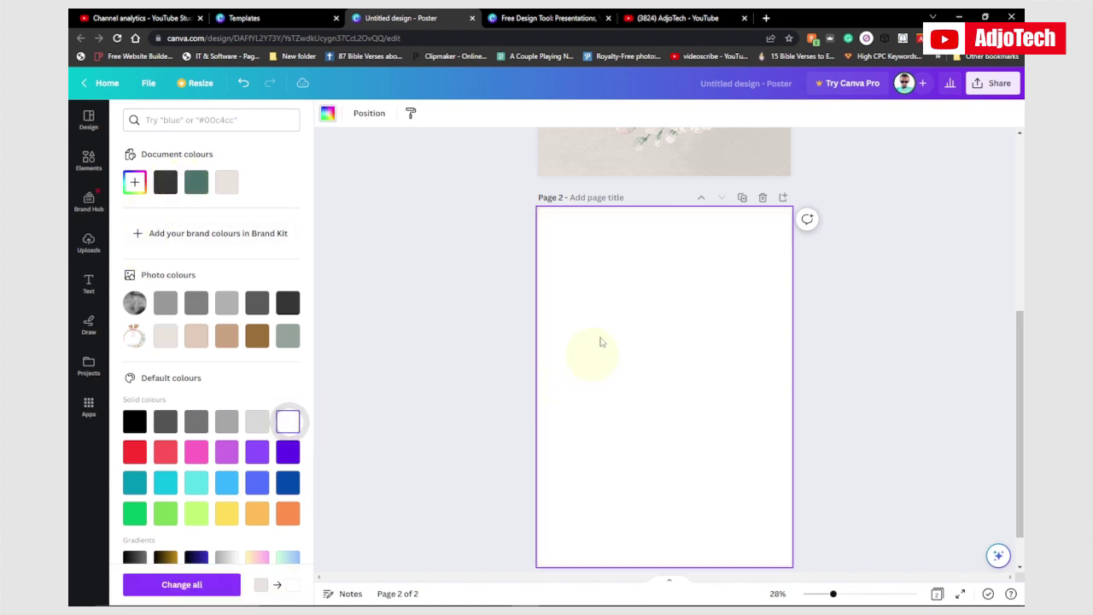
- Add the recently used Happy Birthday balloon graphic to page 2 and align it with the page's upper edge
click(89, 163)
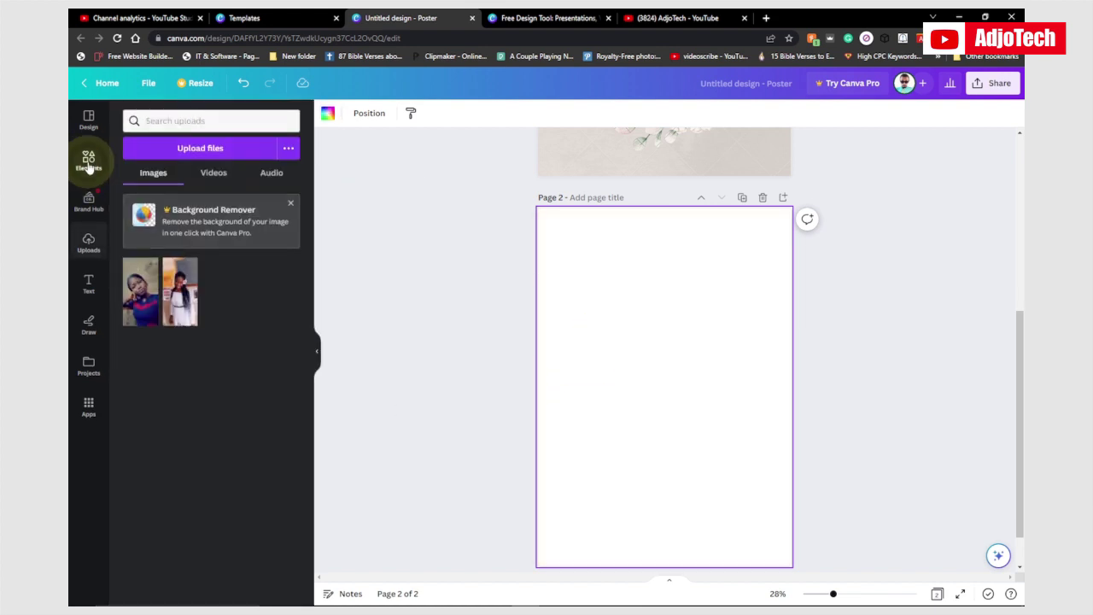
scroll(224, 256, down, 3)
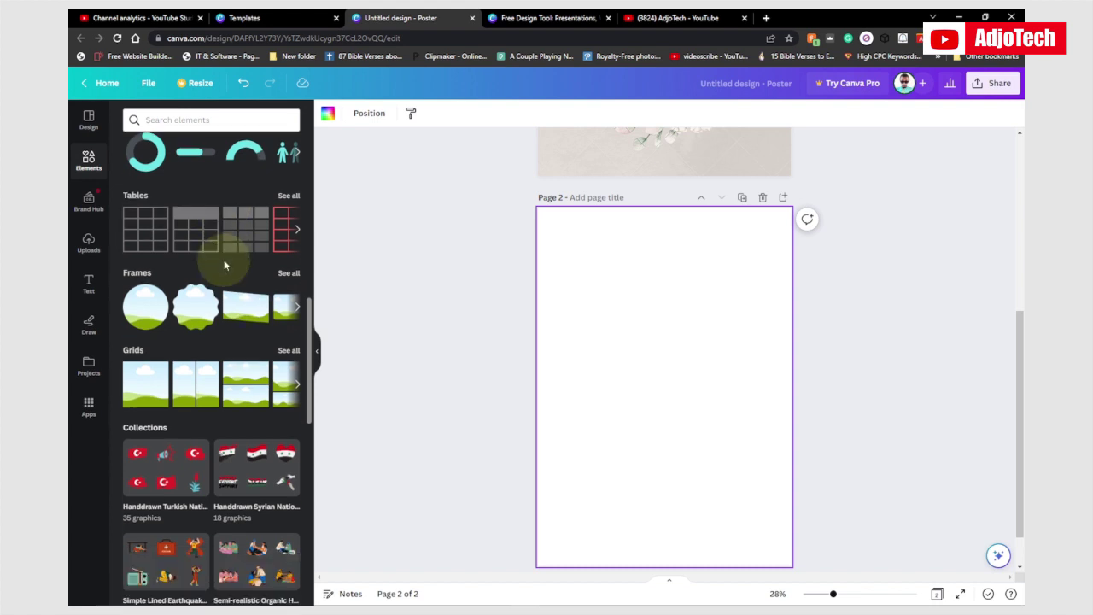
drag(309, 312, 320, 156)
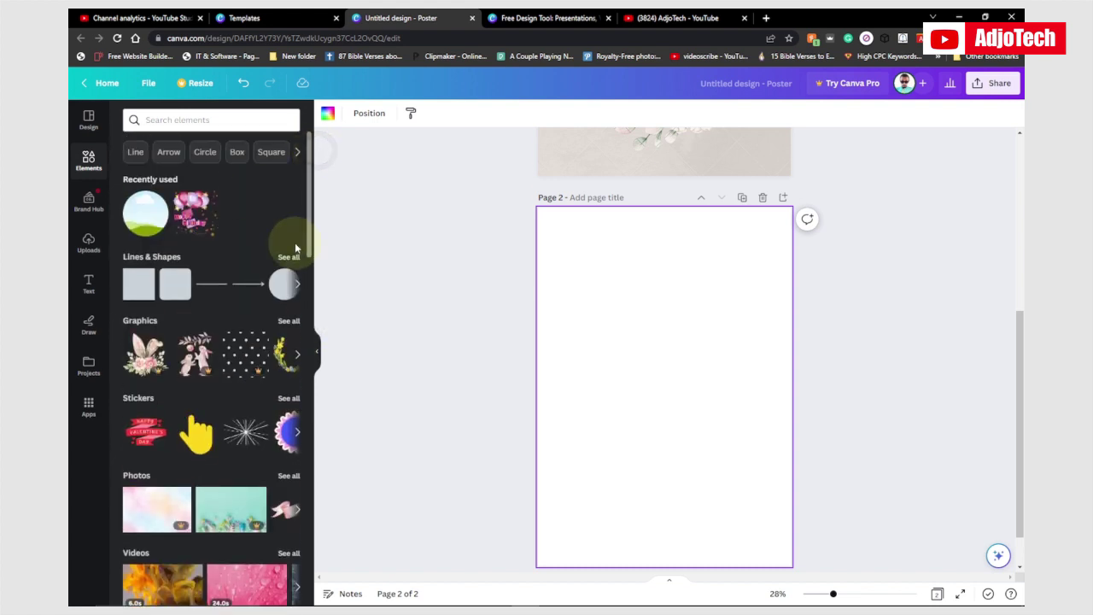
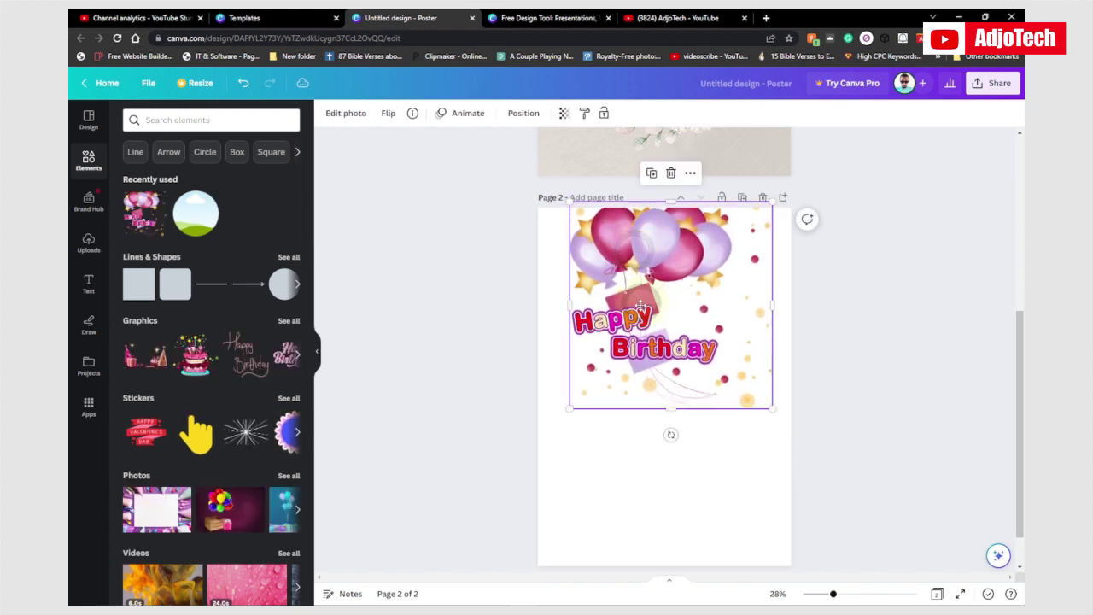
drag(645, 296, 643, 303)
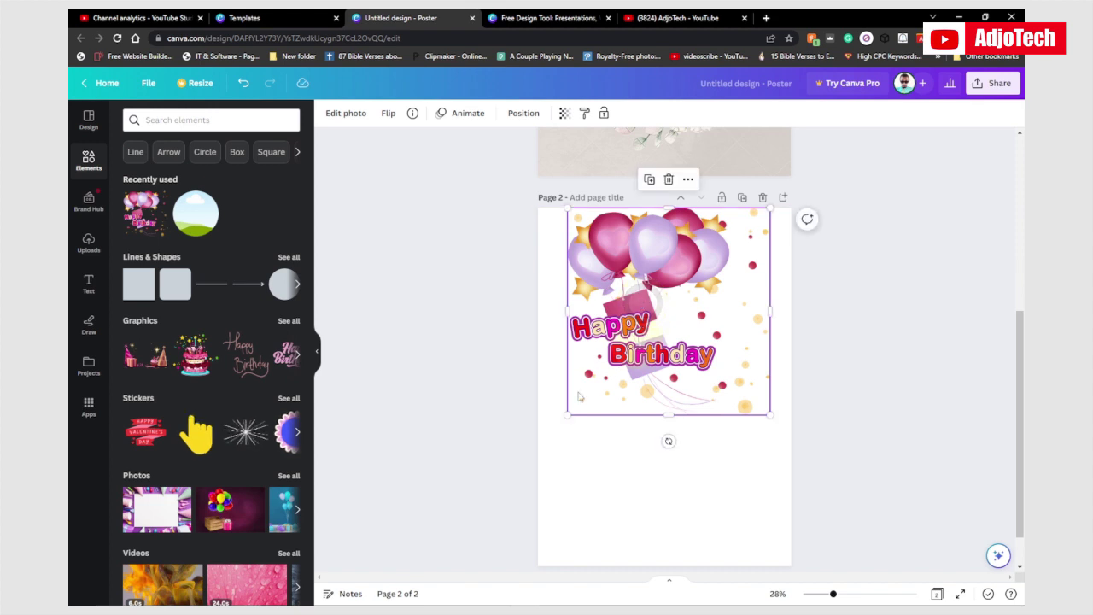
click(557, 422)
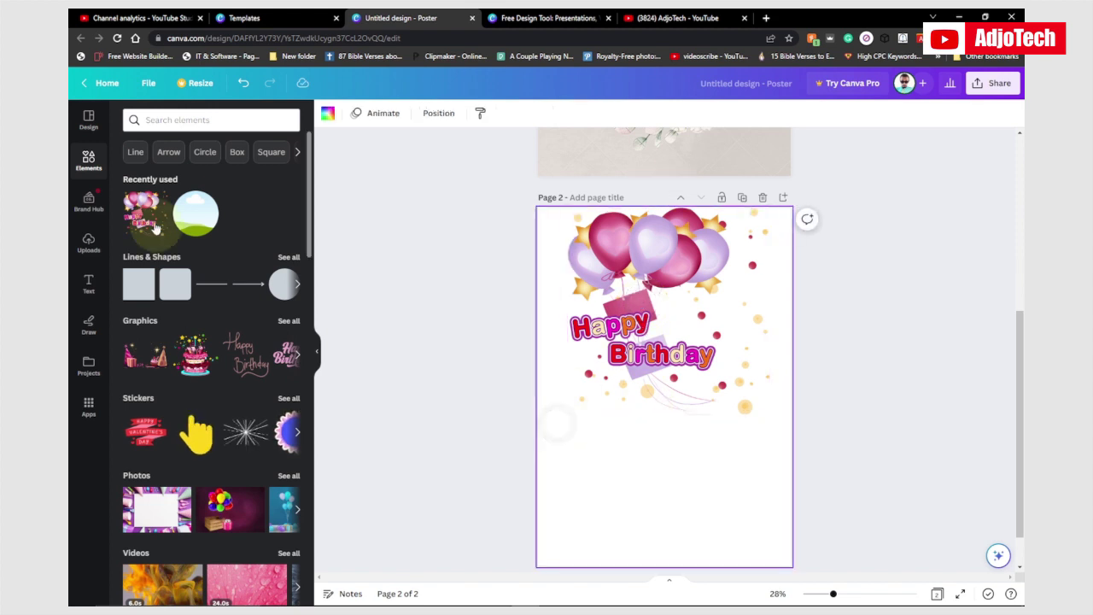
- Search the elements for "frame" and show all results in the Frames category
scroll(220, 262, down, 2)
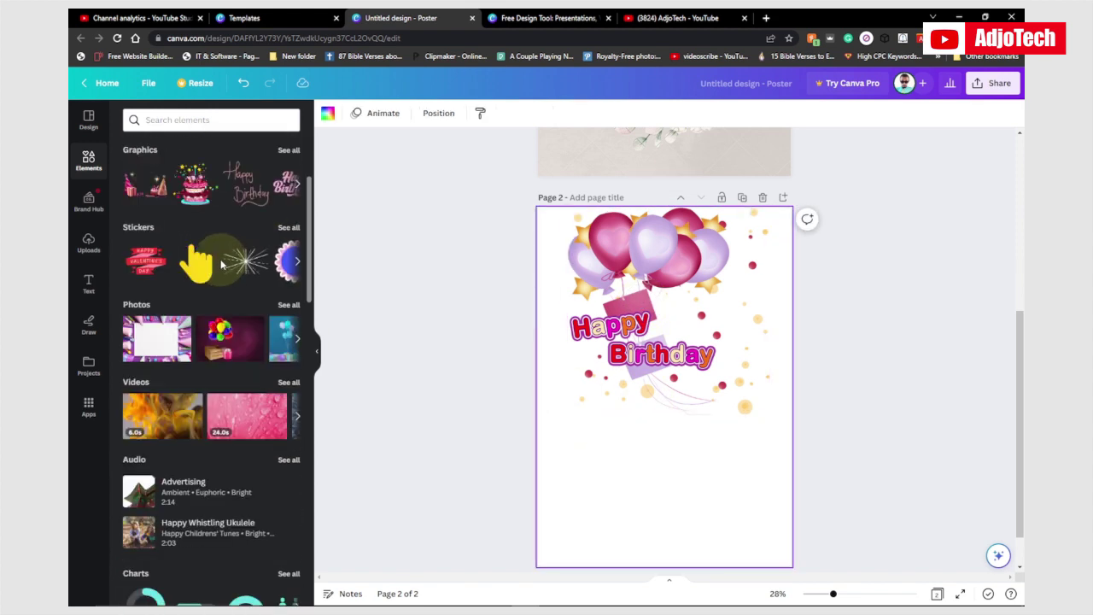
scroll(221, 260, up, 3)
click(180, 118)
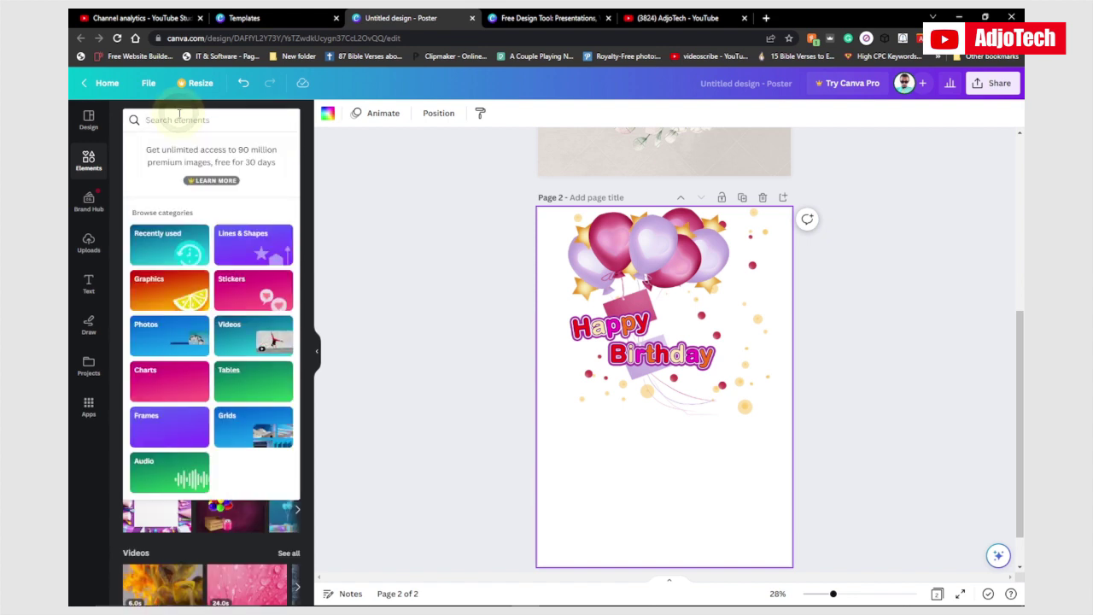
text(fra)
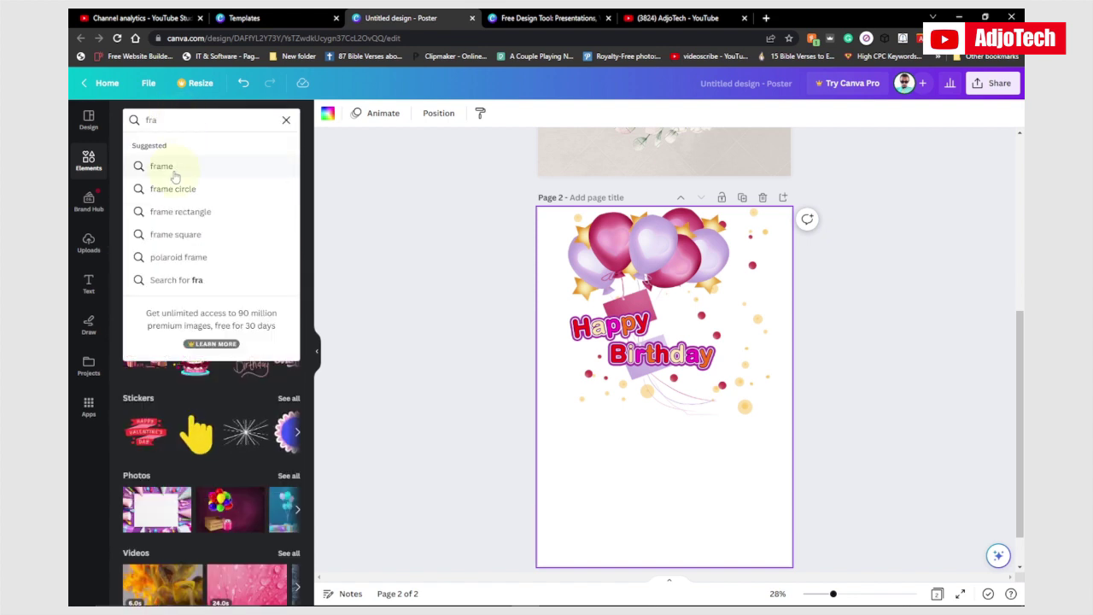
click(177, 168)
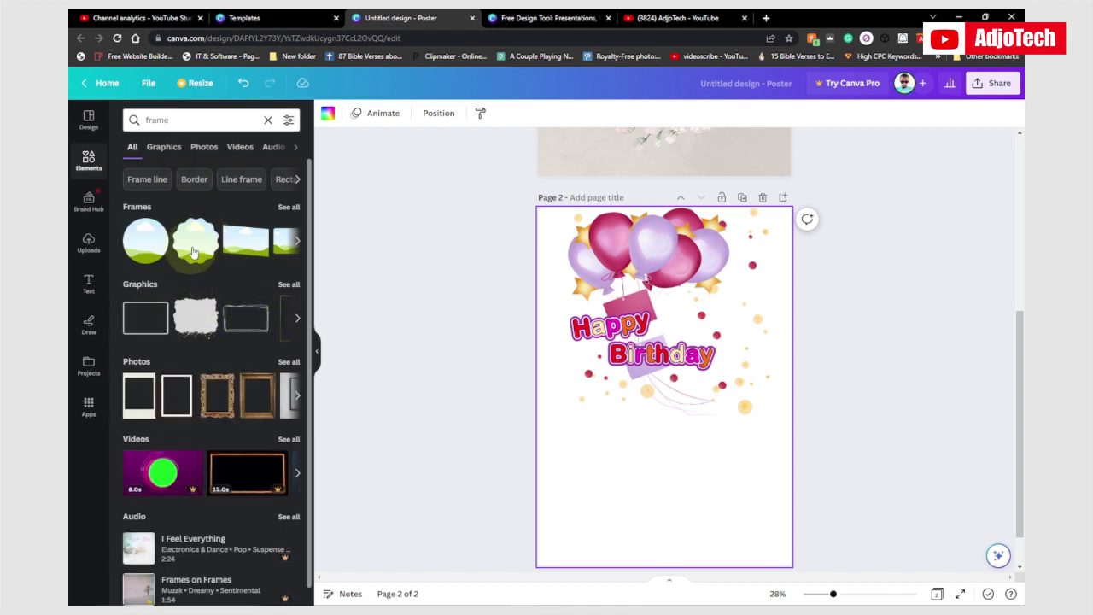
click(297, 240)
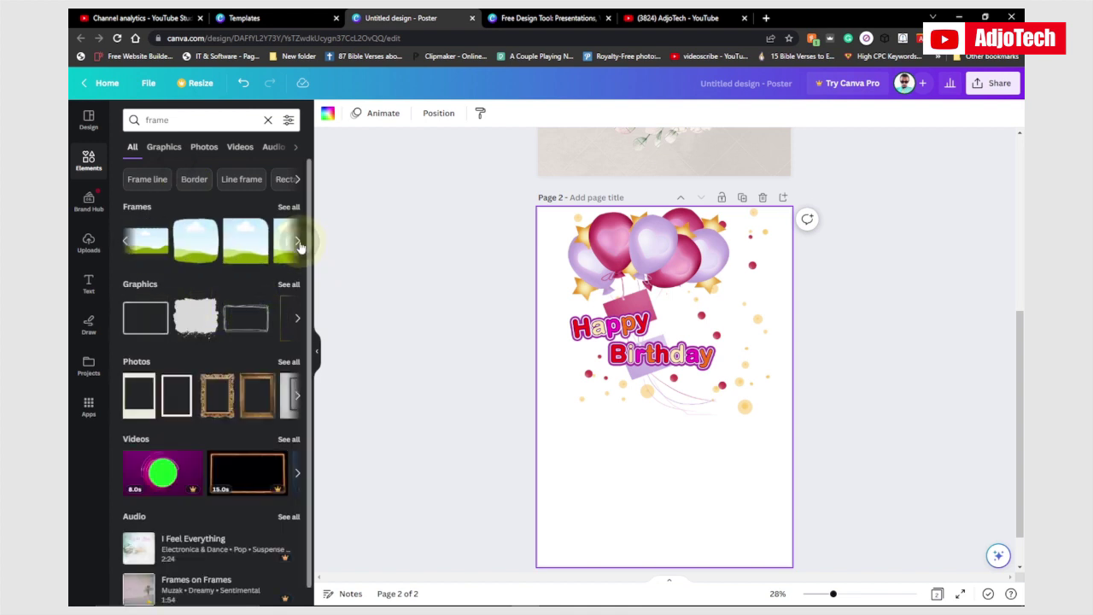
click(288, 207)
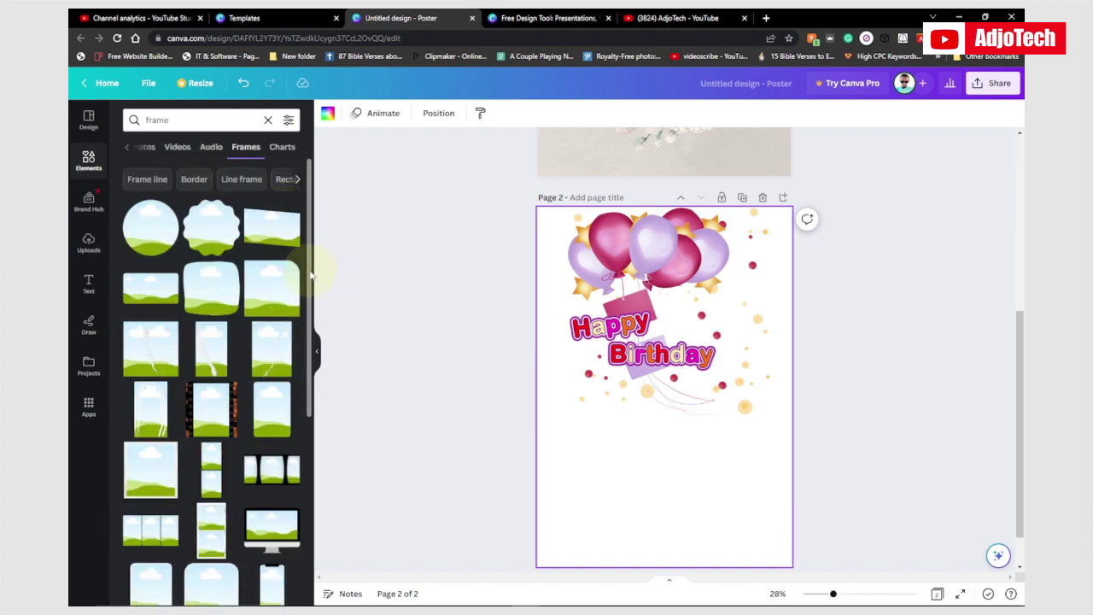
- Add the slanted brush-stroke frame below the Happy Birthday graphic and enlarge it to fill the lower part of page 2
drag(309, 275, 305, 376)
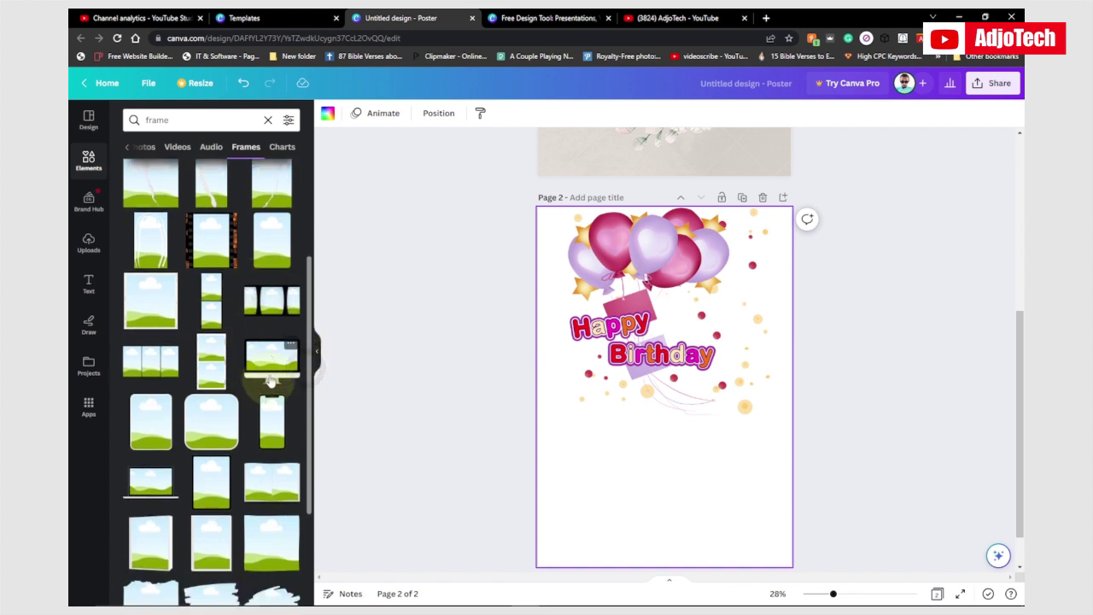
drag(310, 317, 312, 381)
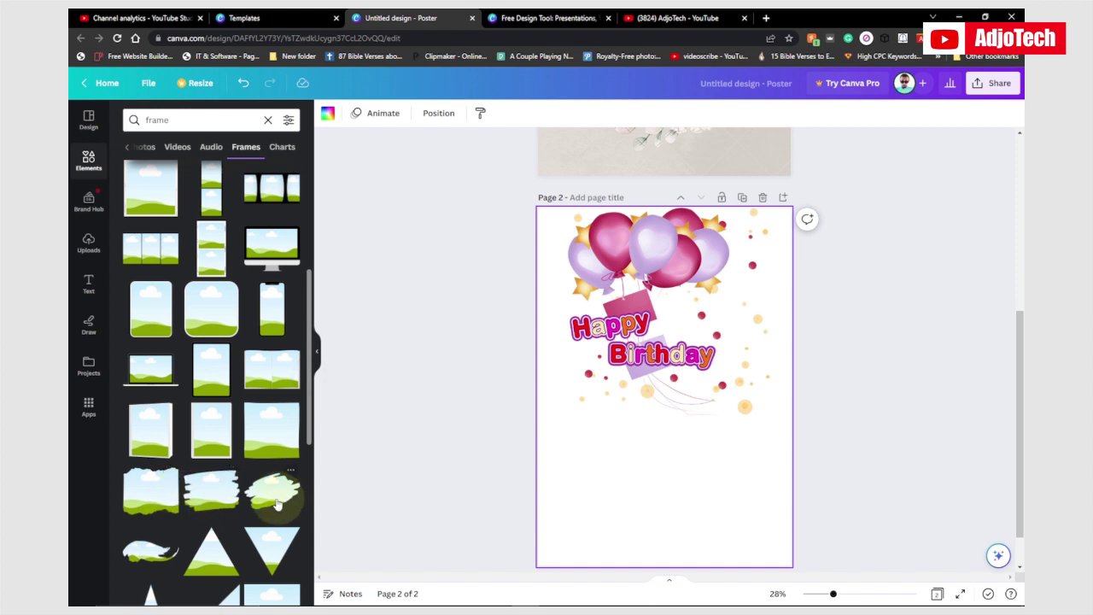
drag(616, 494, 637, 493)
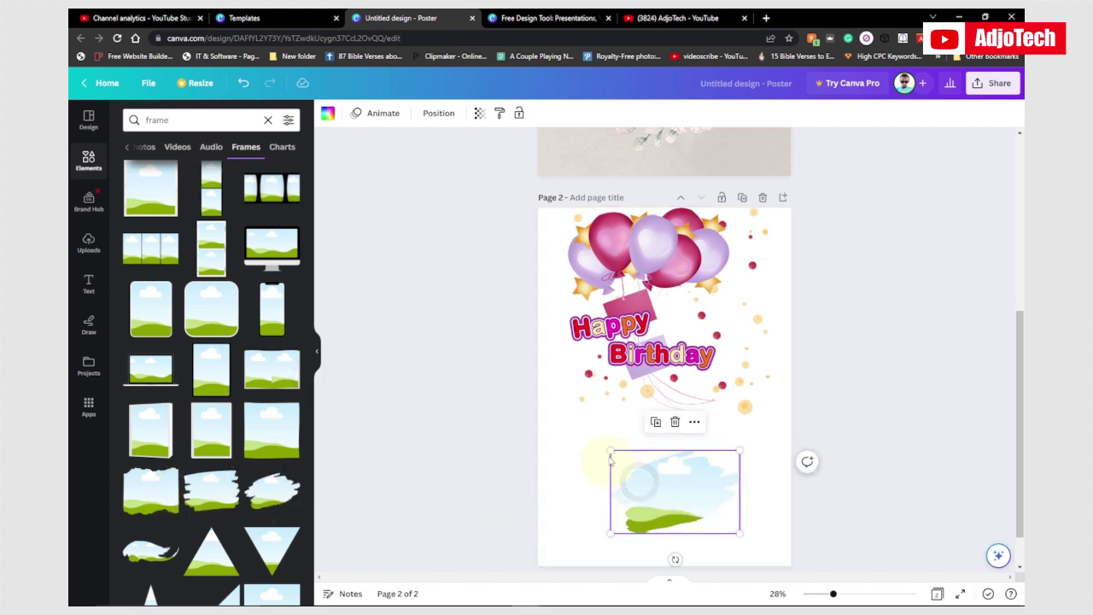
drag(599, 434, 562, 420)
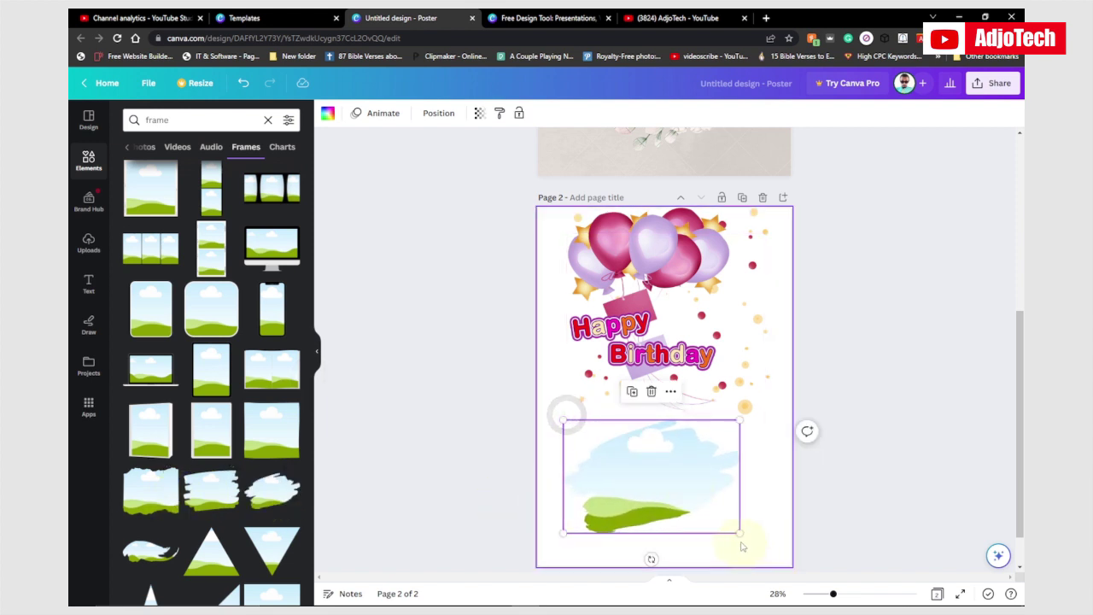
drag(741, 536, 786, 560)
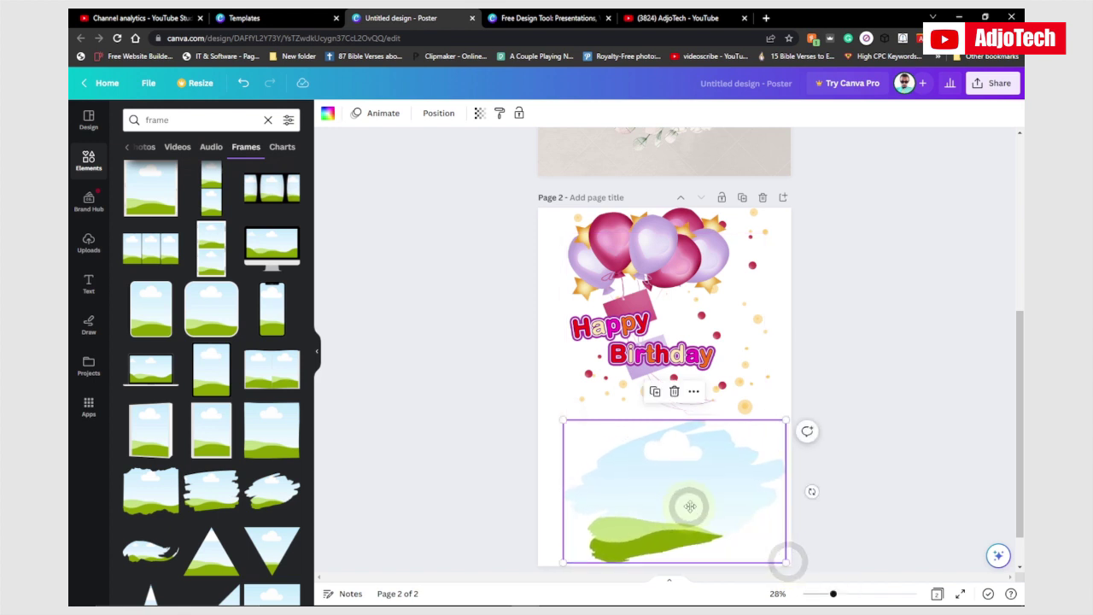
drag(689, 505, 688, 502)
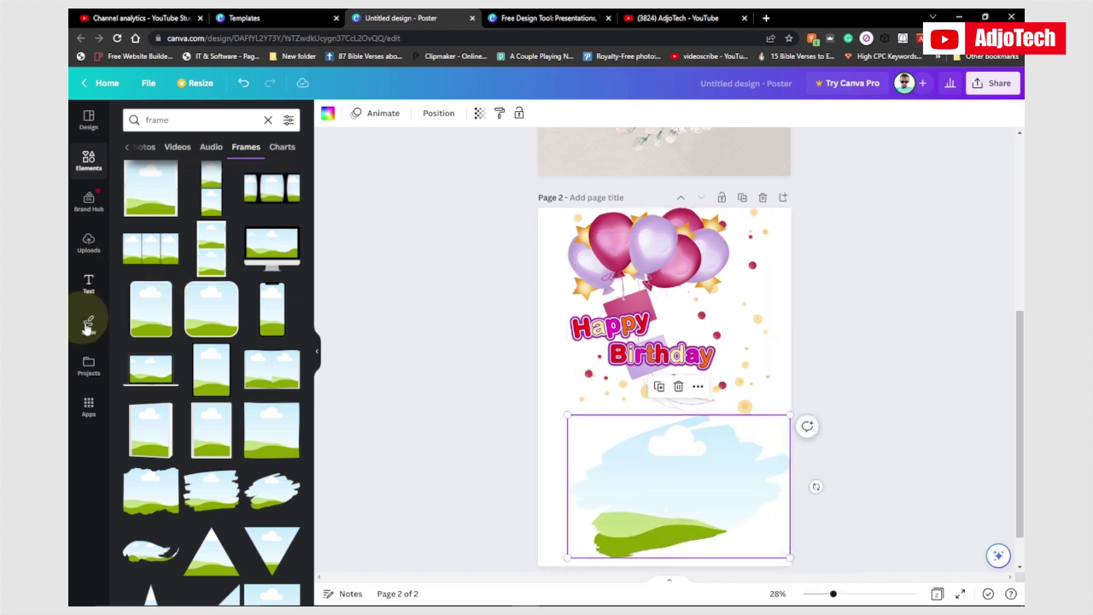
- Fill the brush-stroke frame on page 2 with the uploaded photo of the woman in the white dress
click(89, 244)
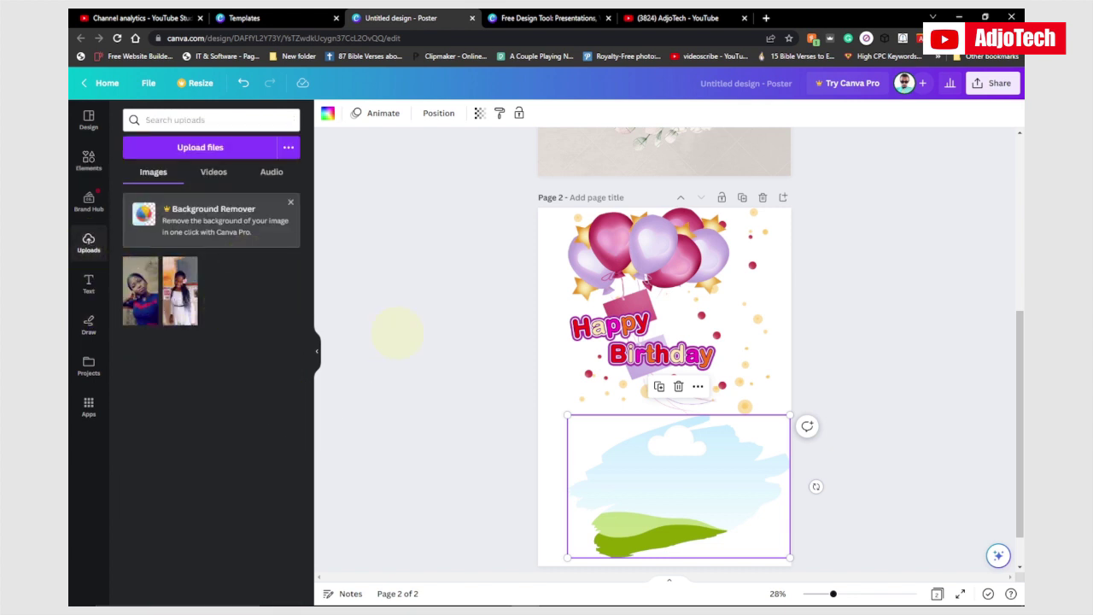
drag(598, 456, 636, 472)
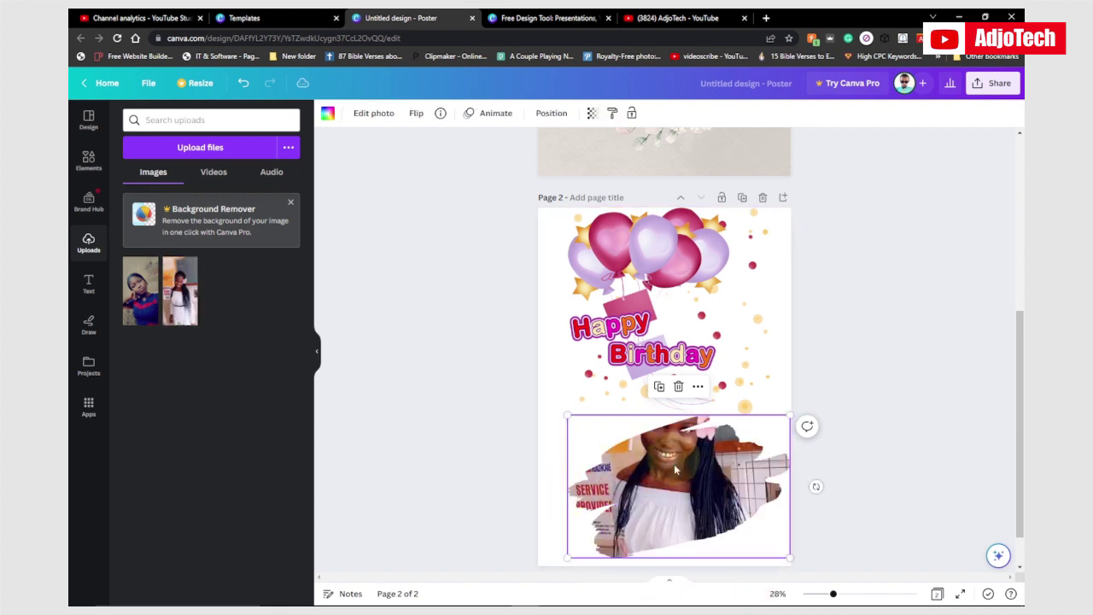
click(851, 456)
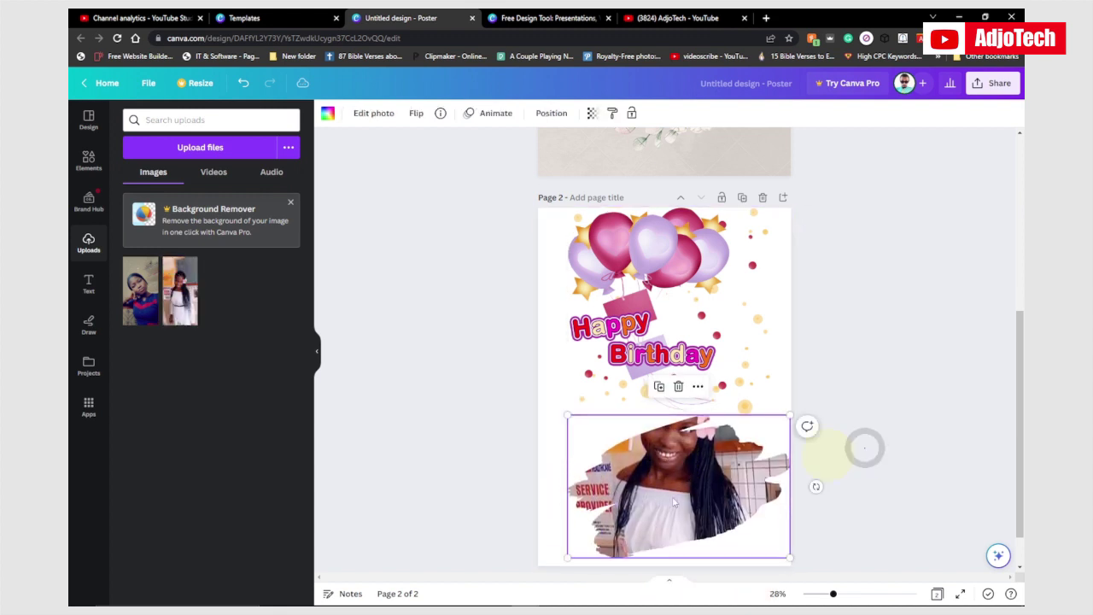
click(492, 382)
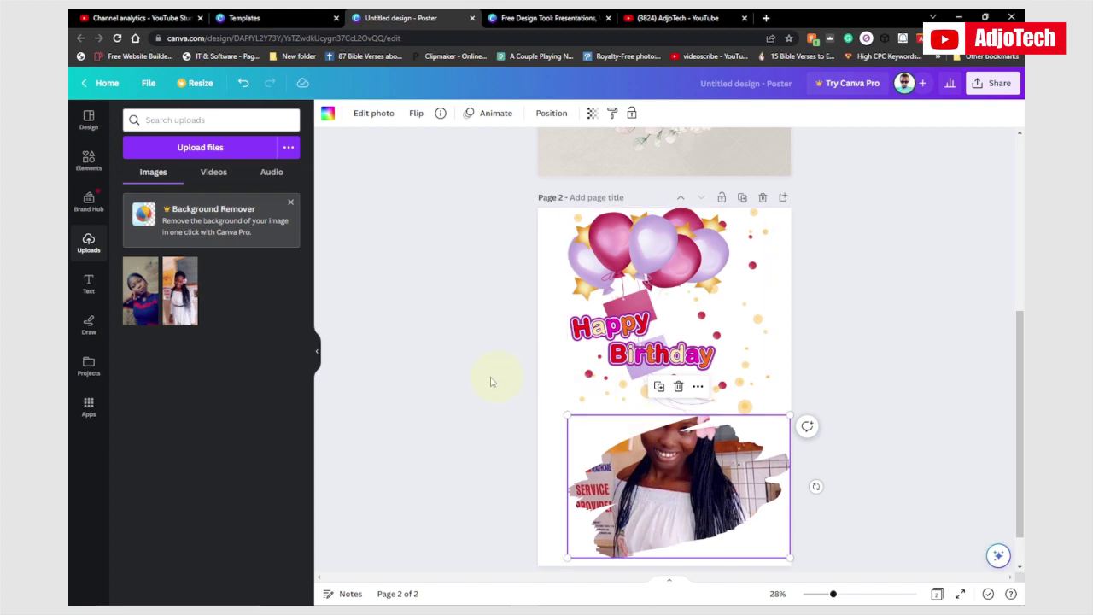
- Enlarge the framed photo slightly from its upper-left corner to about 37.6 by 24.2, then deselect it
click(684, 461)
click(578, 422)
drag(559, 390, 563, 402)
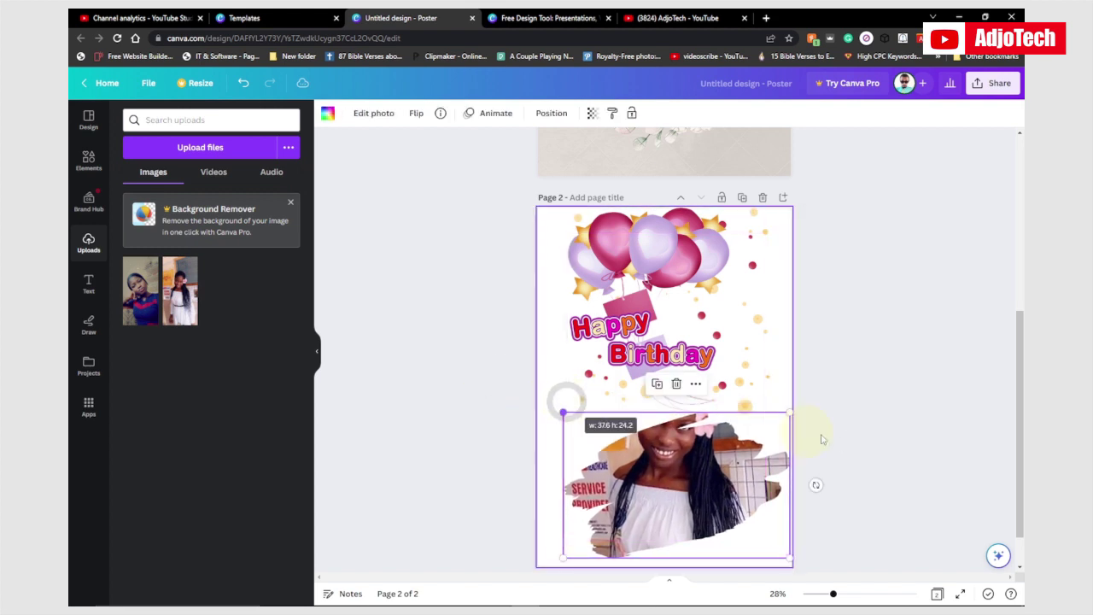
click(877, 459)
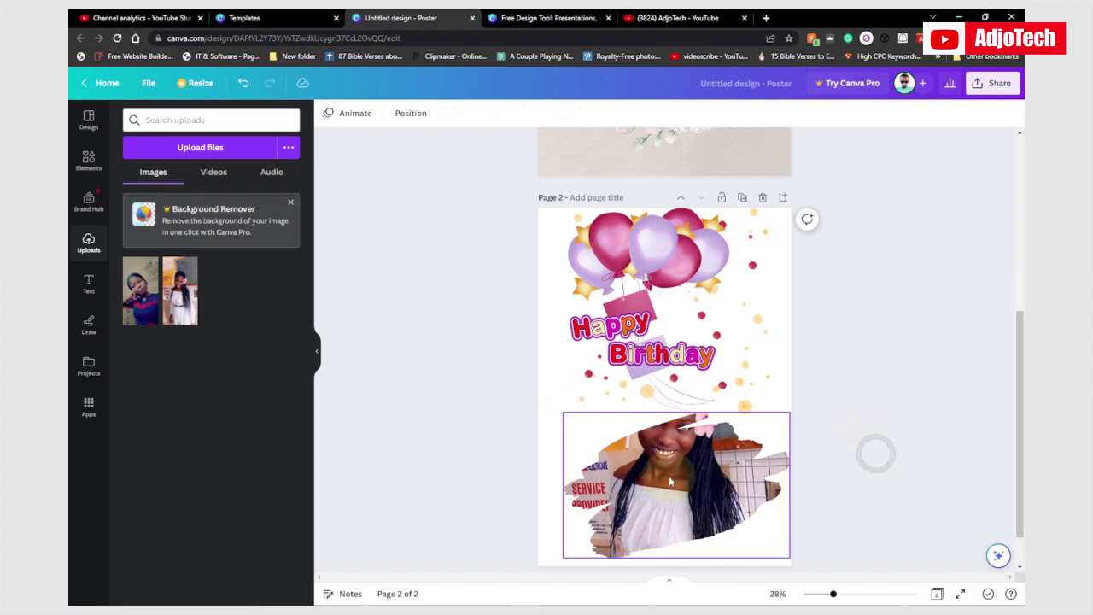
click(670, 487)
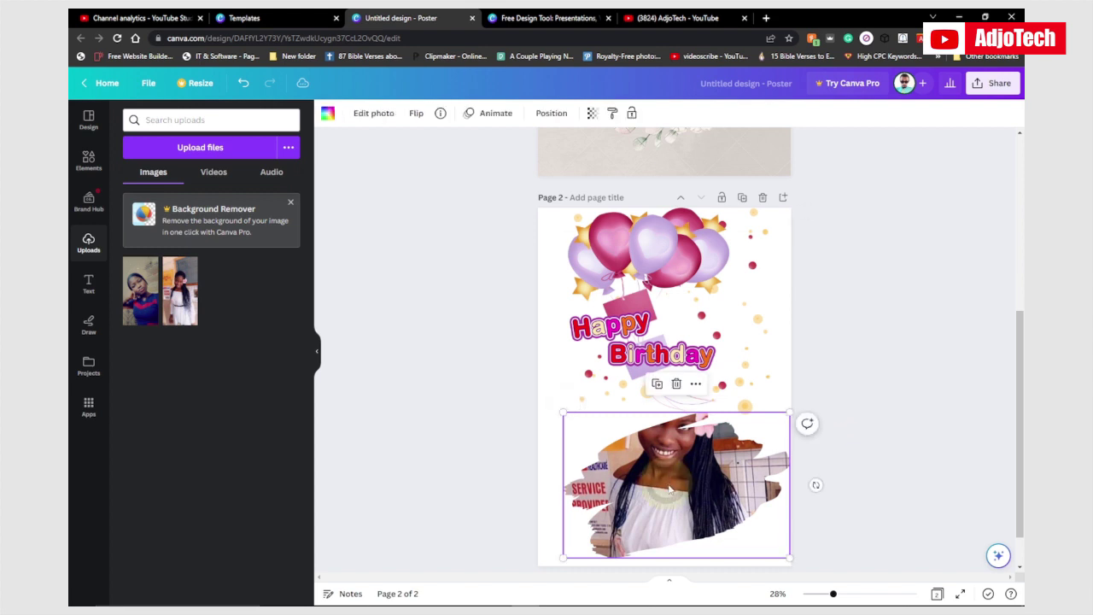
click(455, 376)
- Add a blank third page to the design and return to the birthday poster on page 2
scroll(455, 376, down, 1)
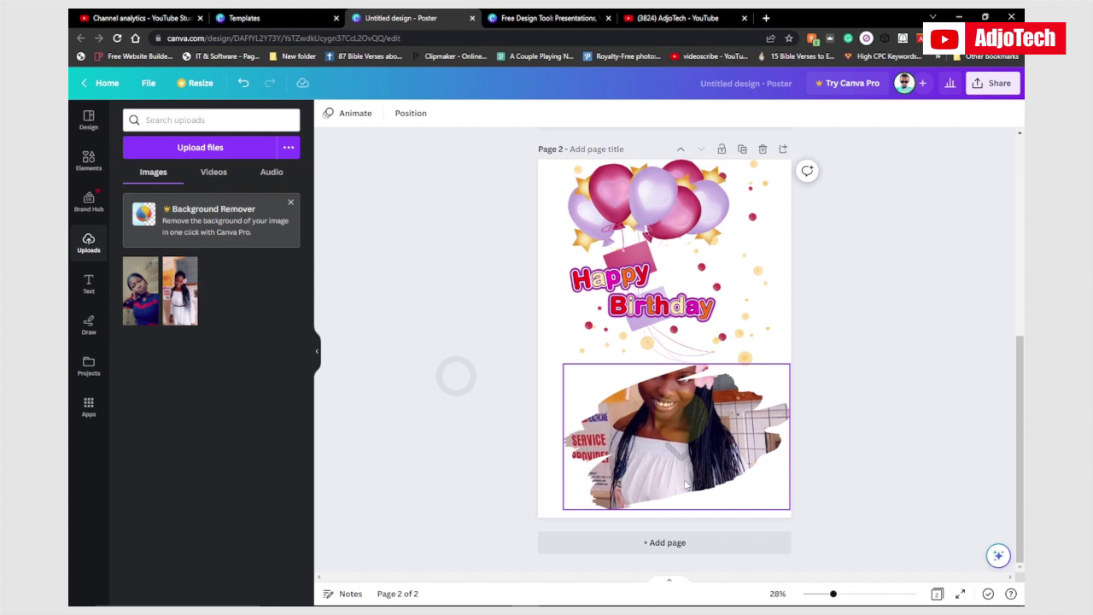
click(662, 543)
scroll(535, 413, up, 6)
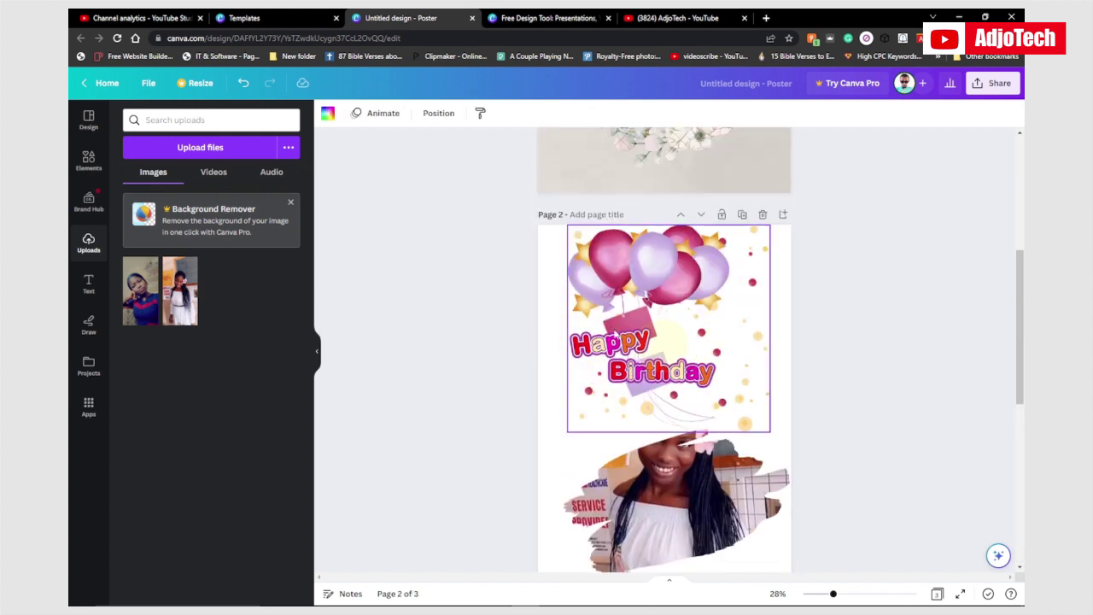
- Apply the basic Rise page animation to the birthday poster on page 2
scroll(529, 249, down, 1)
click(545, 201)
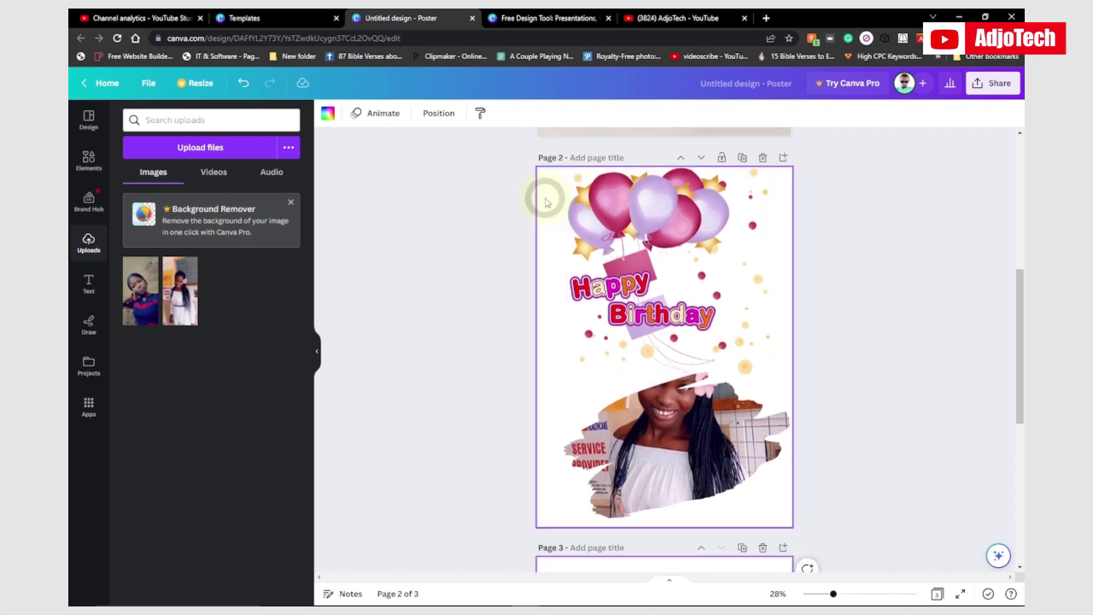
click(376, 114)
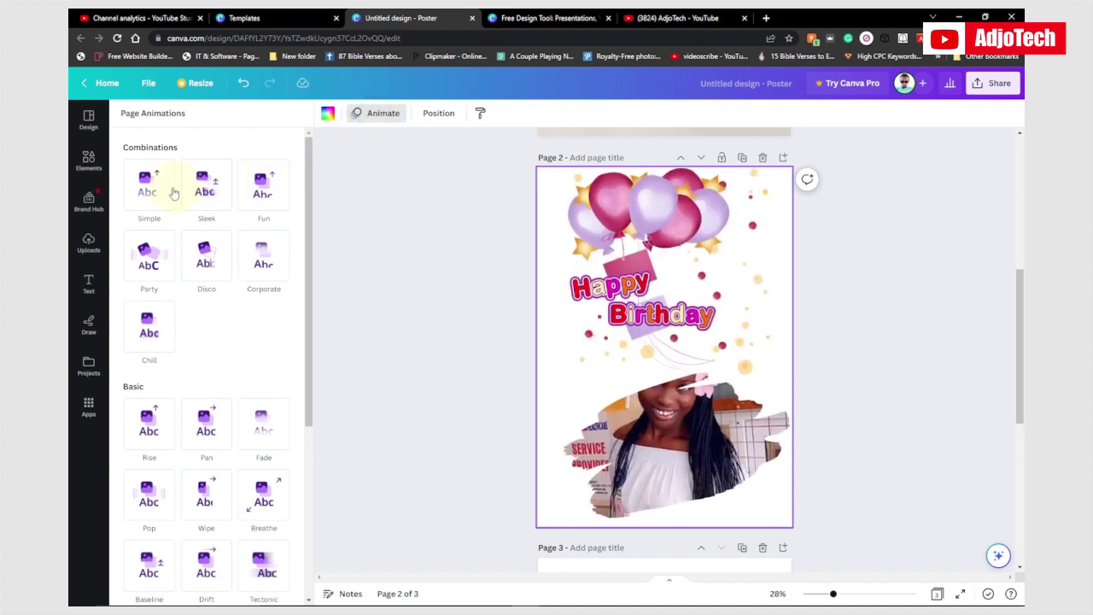
click(162, 264)
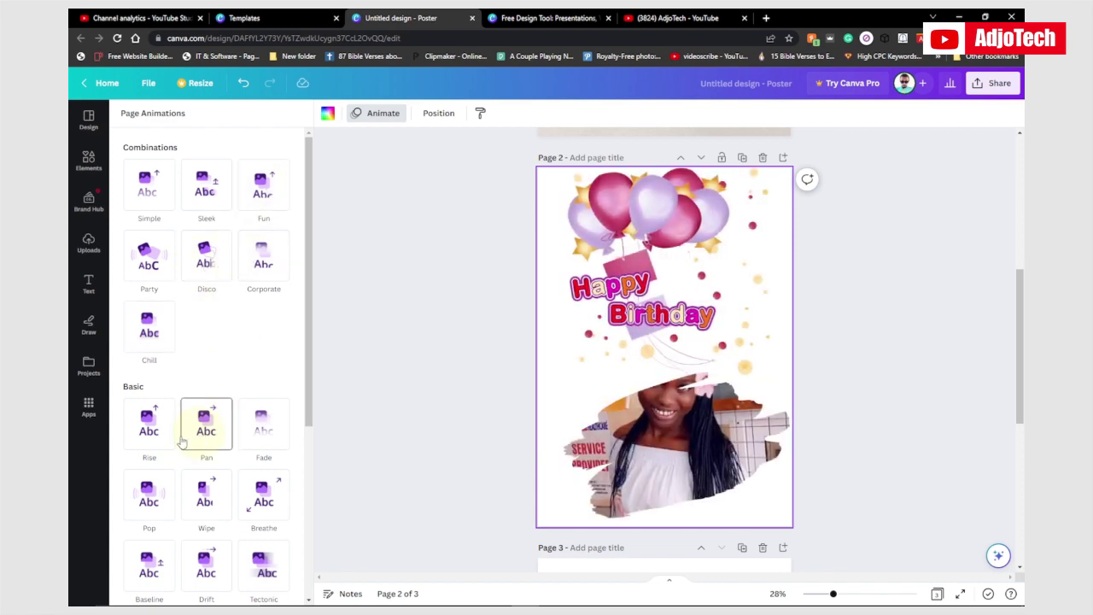
click(148, 440)
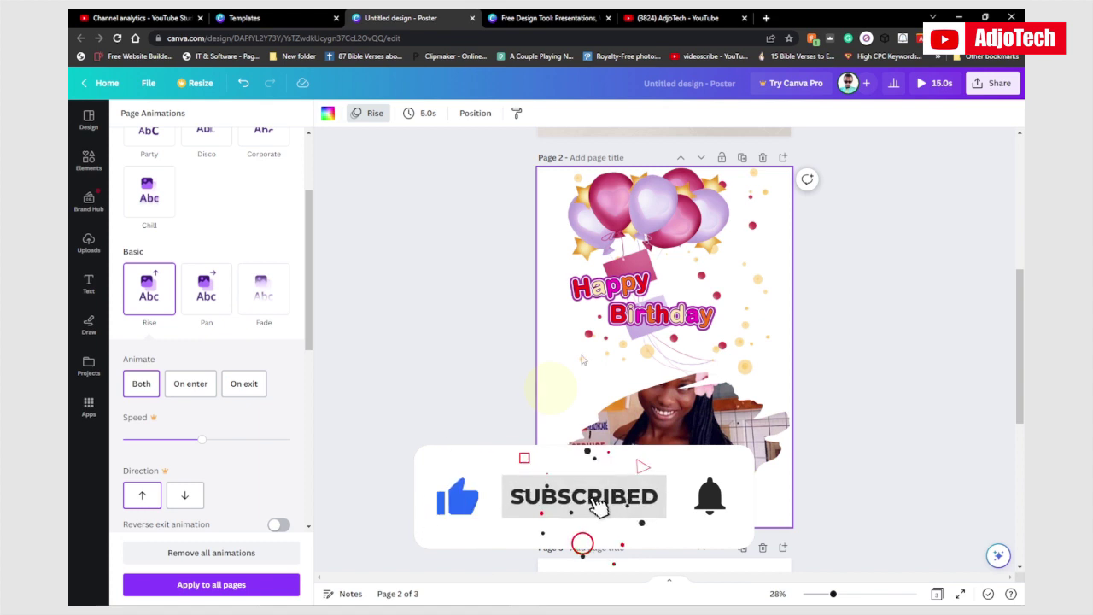
- Open the design's download settings and limit the pages to page 2 only, excluding pages 1 and 3
click(995, 83)
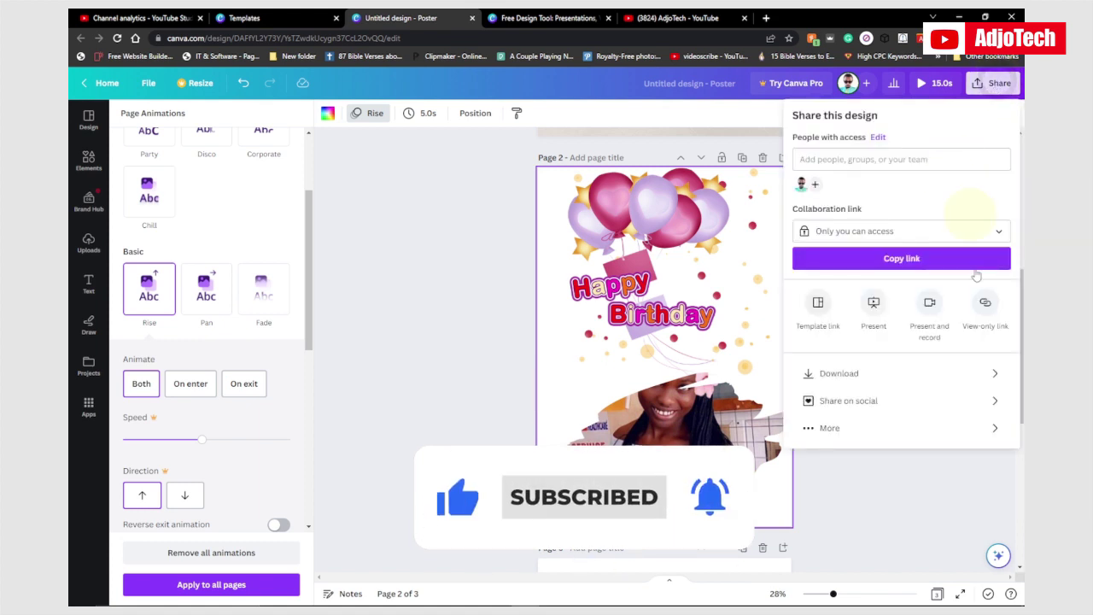
click(879, 383)
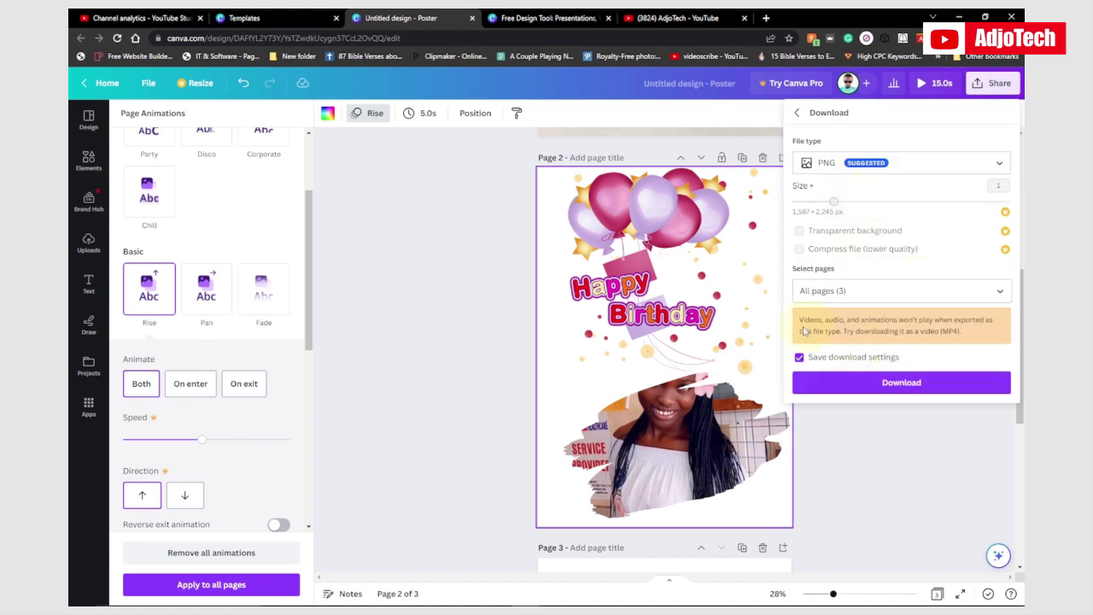
click(880, 295)
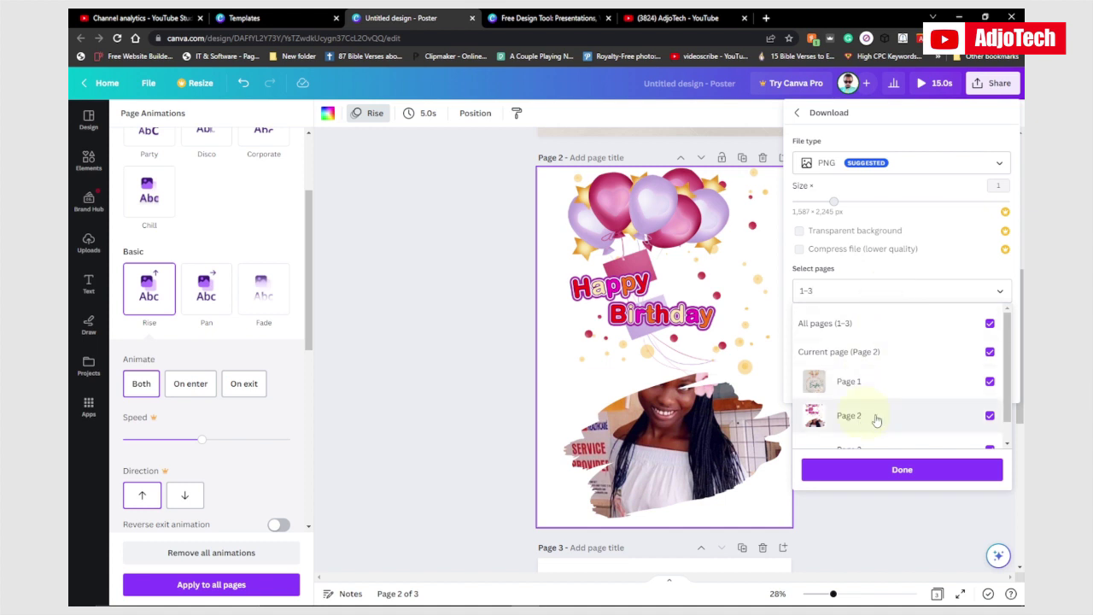
scroll(880, 416, down, 1)
click(990, 358)
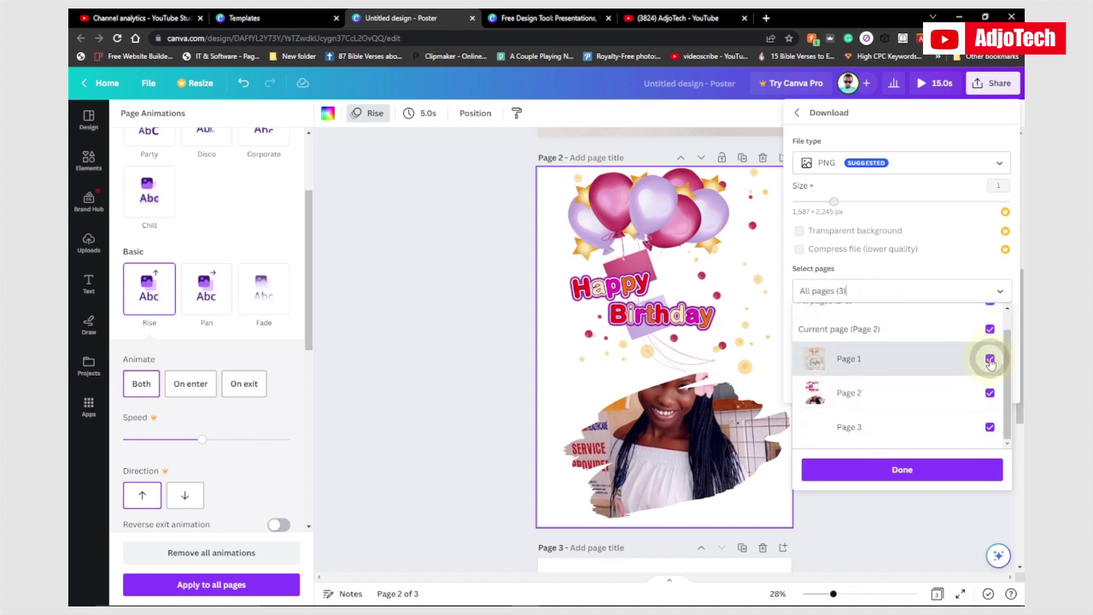
click(987, 435)
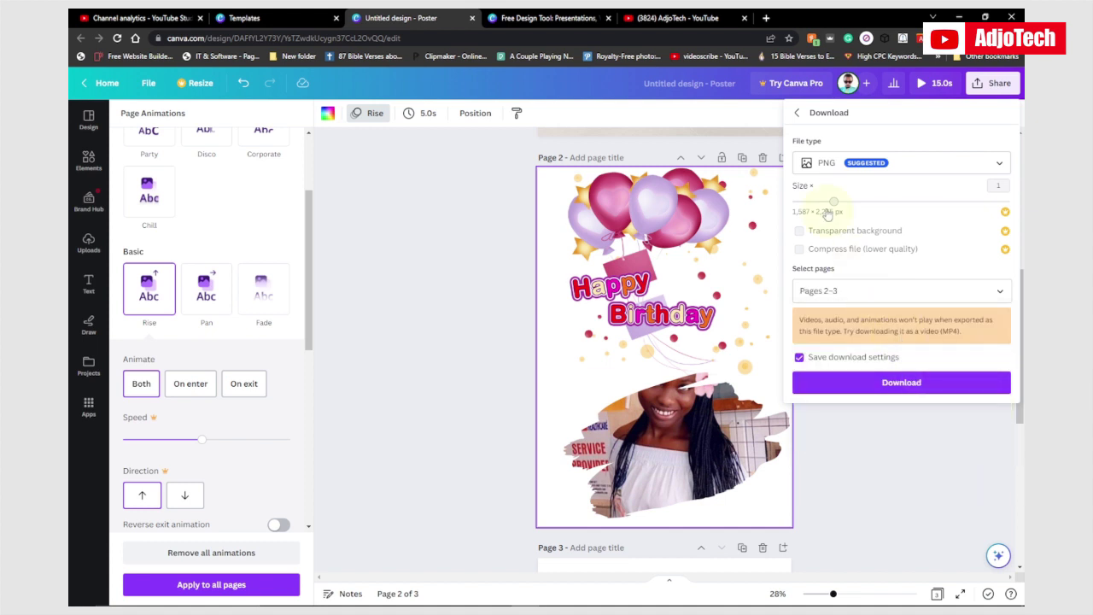
click(985, 290)
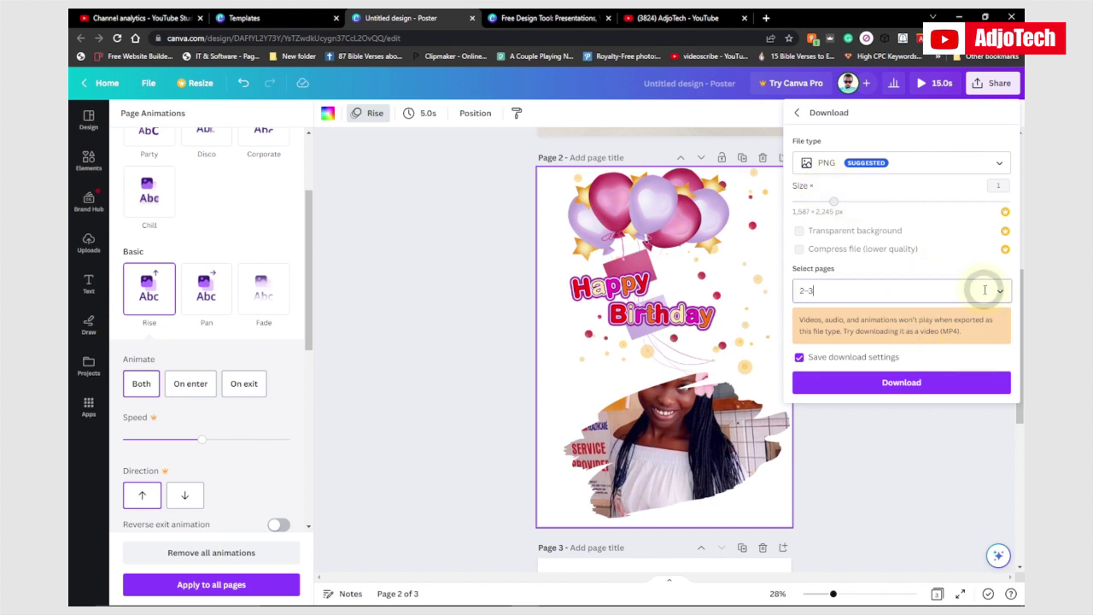
click(1001, 292)
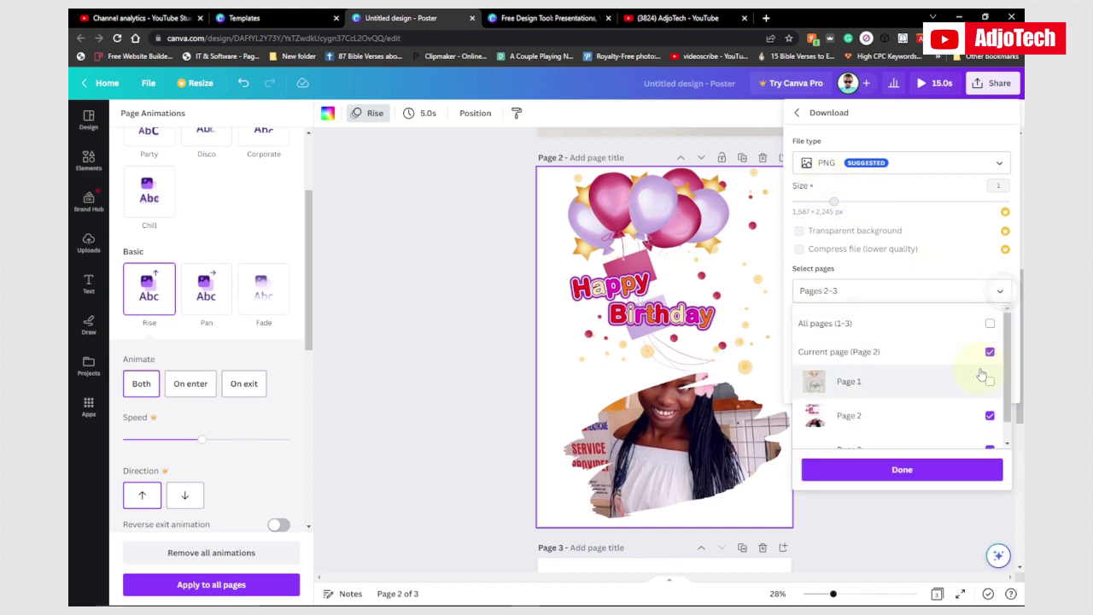
scroll(982, 423, down, 1)
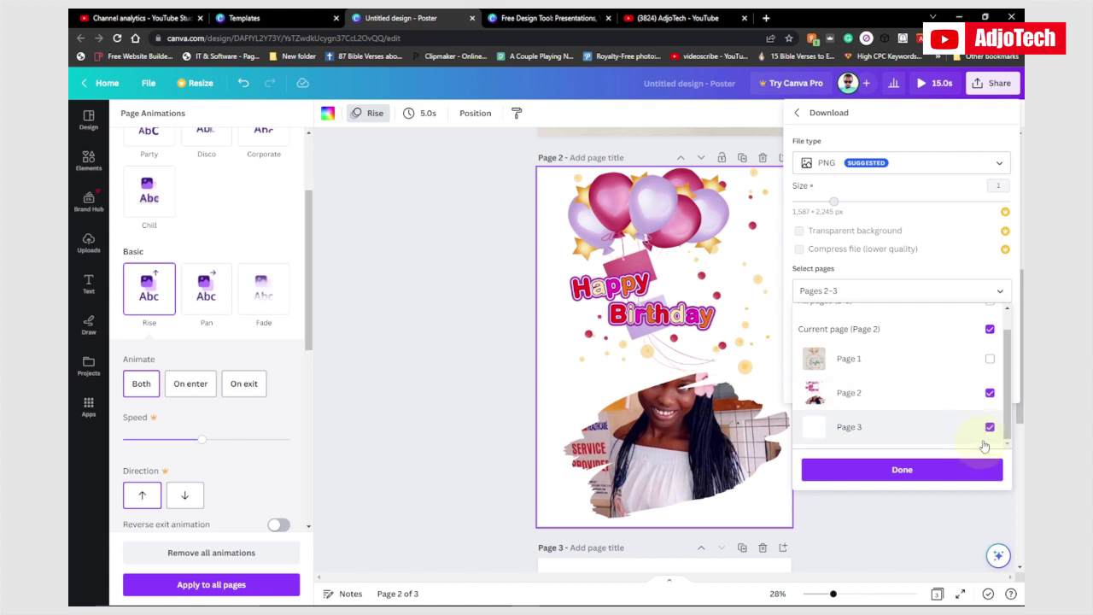
click(990, 427)
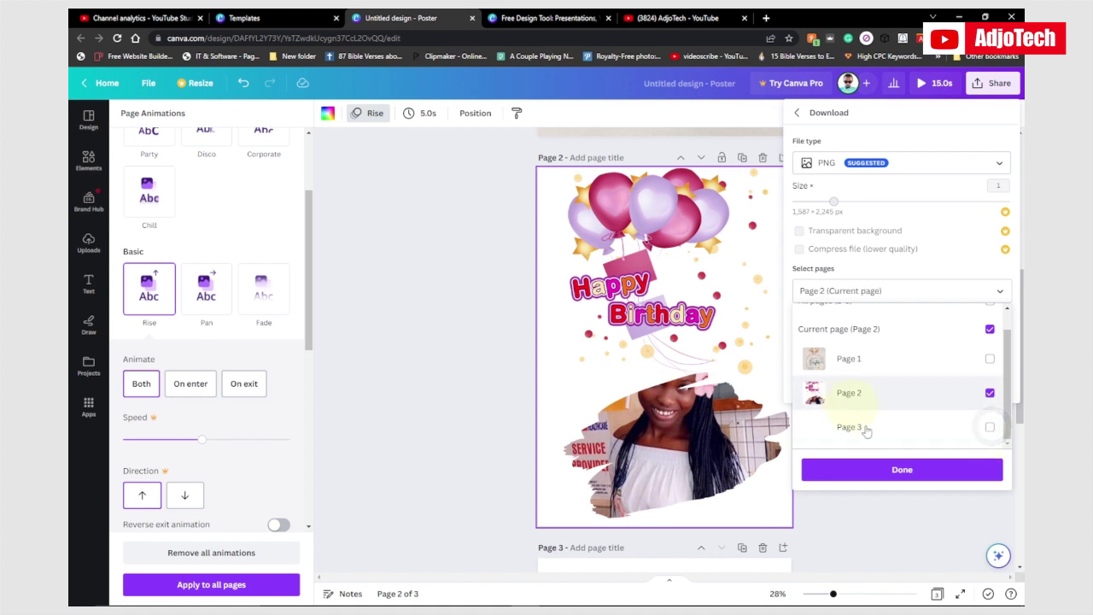
click(899, 470)
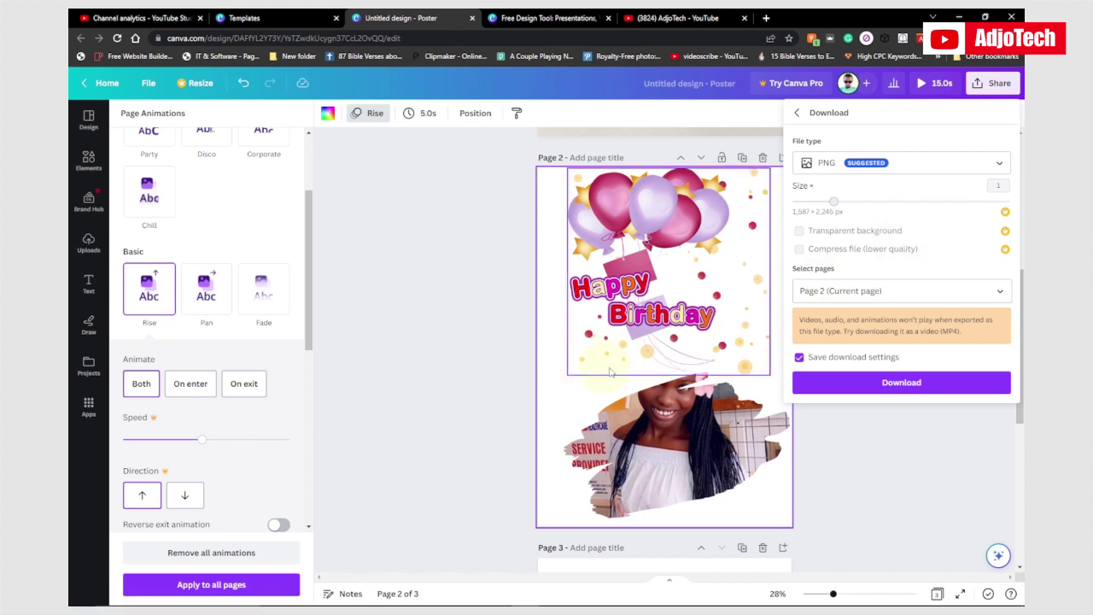
- Download page 2 as an MP4 video
click(984, 167)
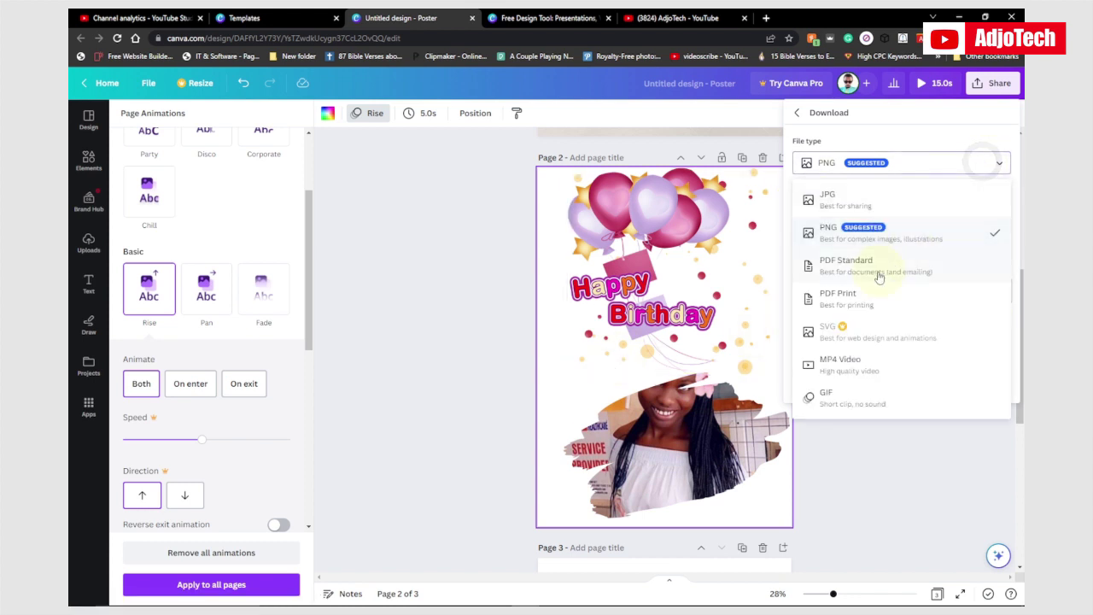
click(848, 366)
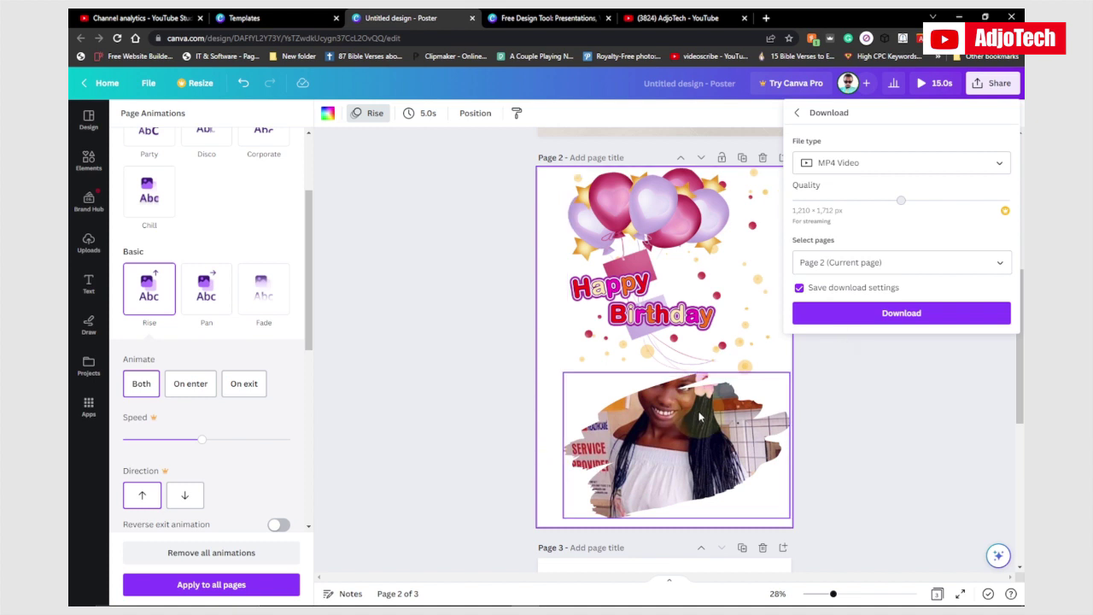
click(888, 314)
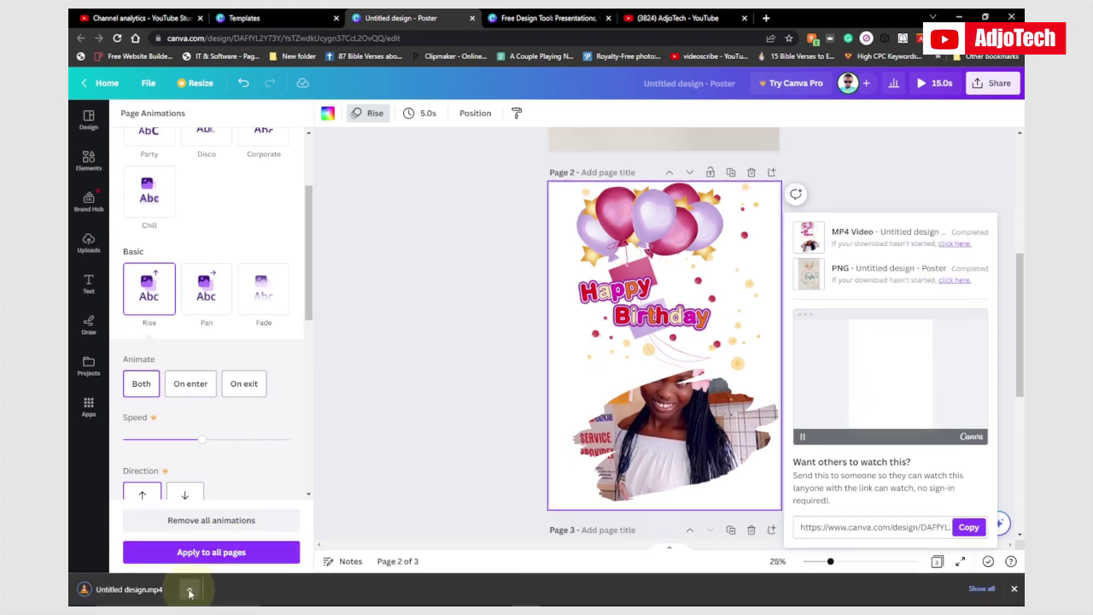
- Play the downloaded Untitled design.mp4 to check the animation, then close the player and return to the design
click(189, 591)
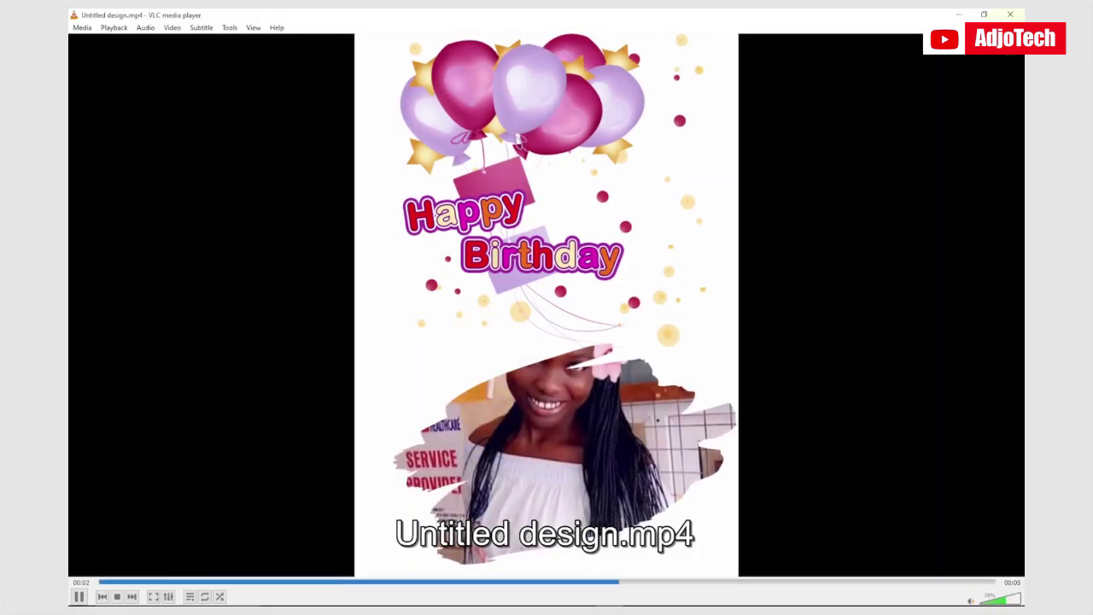
click(1013, 15)
click(481, 321)
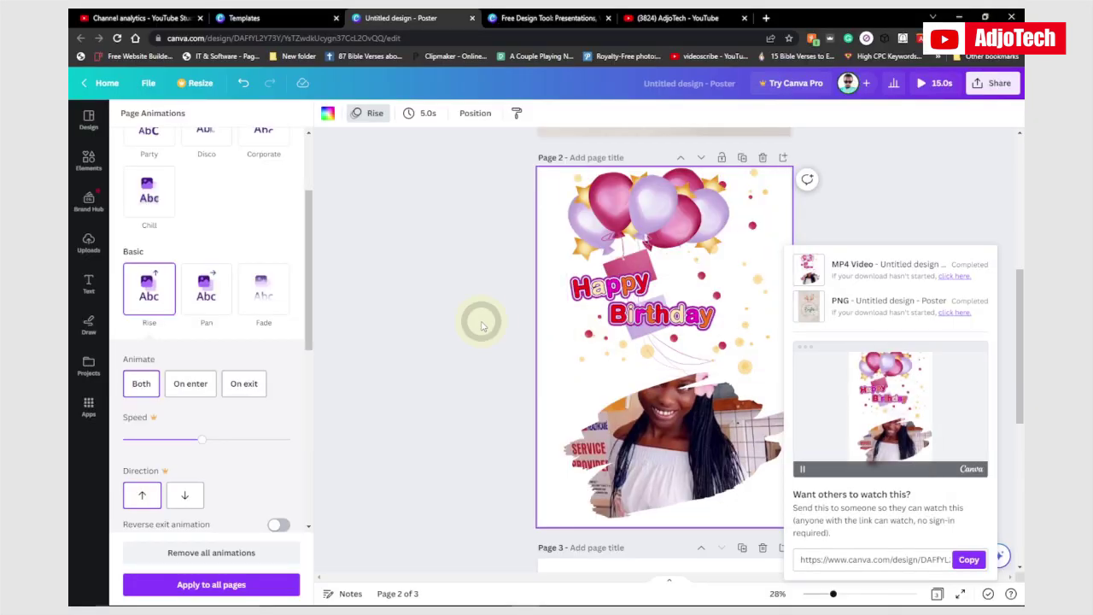
- Replace the birthday poster on page 2 with the blue and white "Let's Start HOLIDAYS" poster template
click(88, 124)
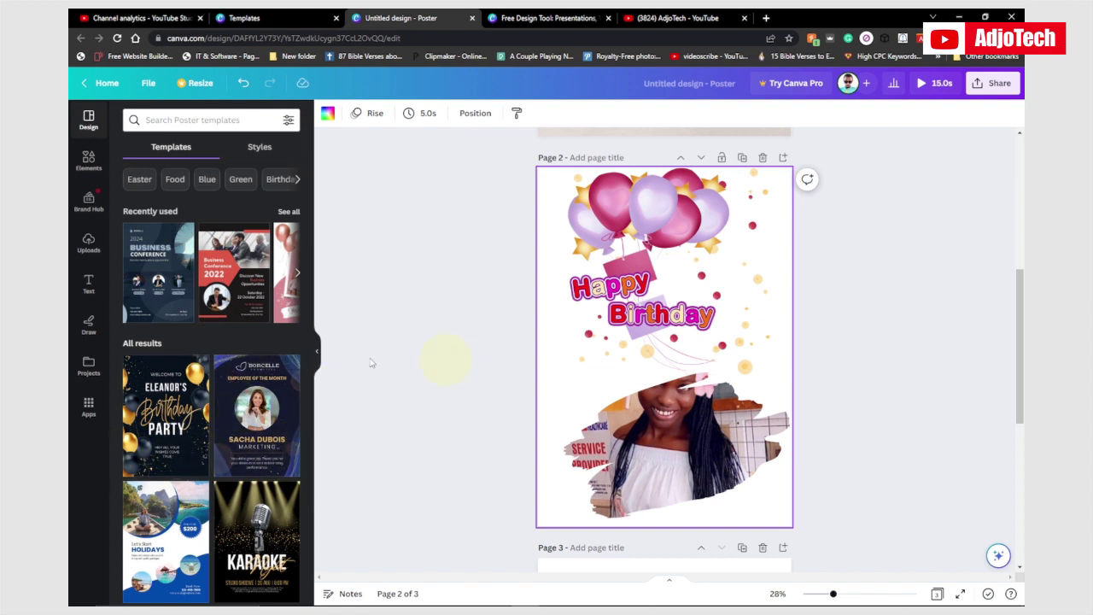
scroll(291, 414, down, 3)
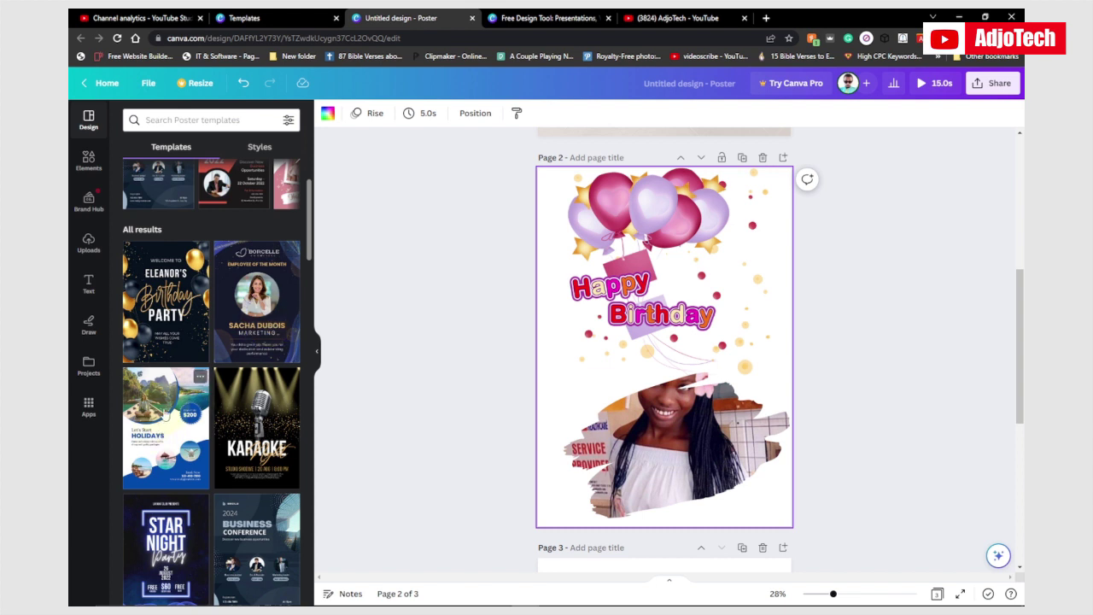
scroll(177, 417, down, 1)
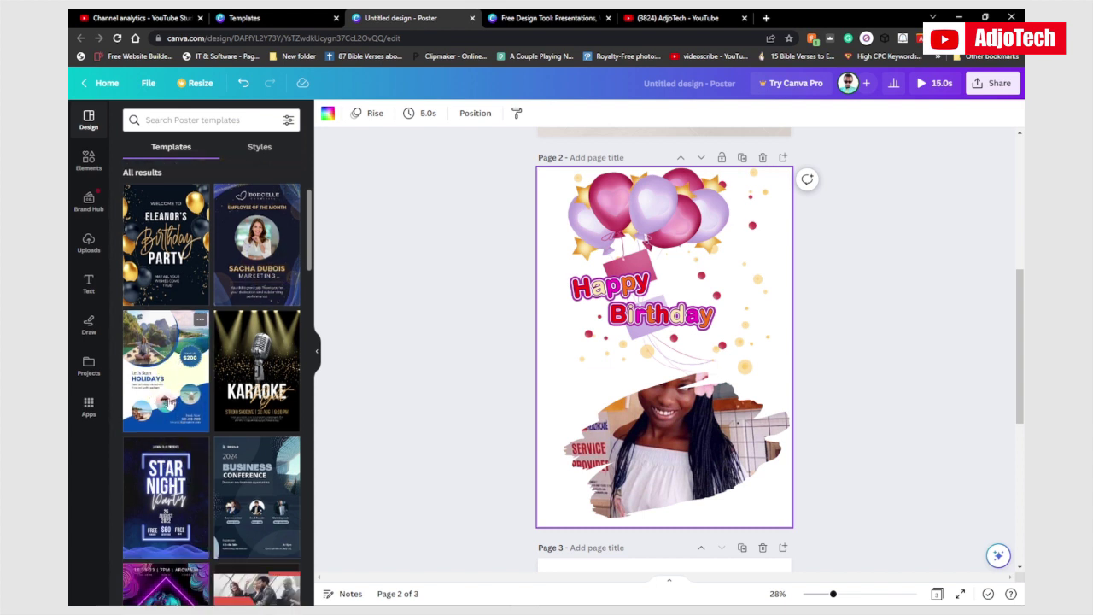
click(154, 346)
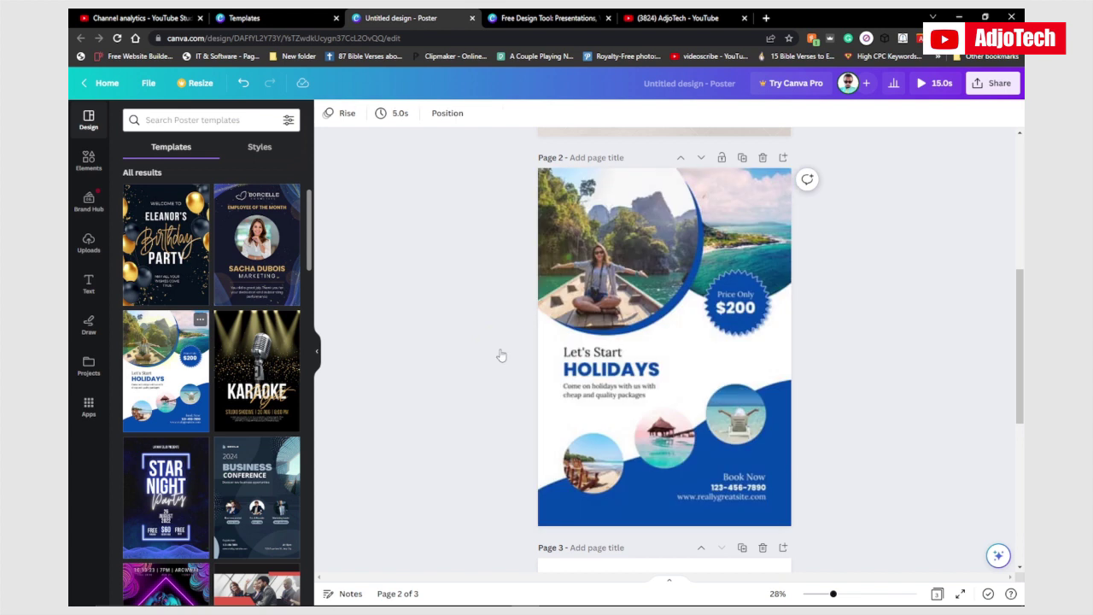
click(615, 271)
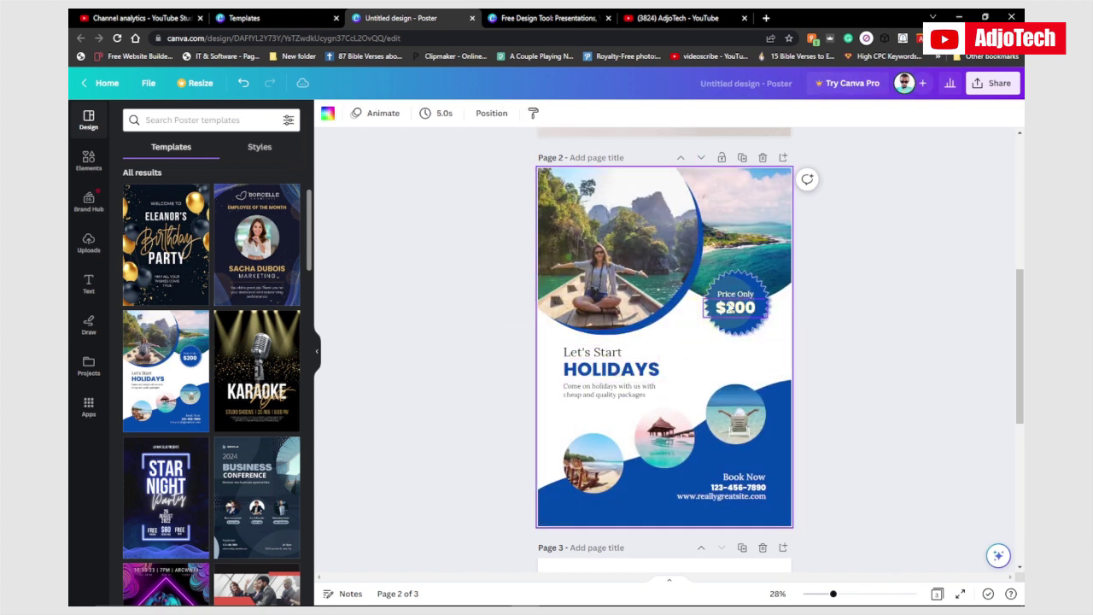
click(601, 254)
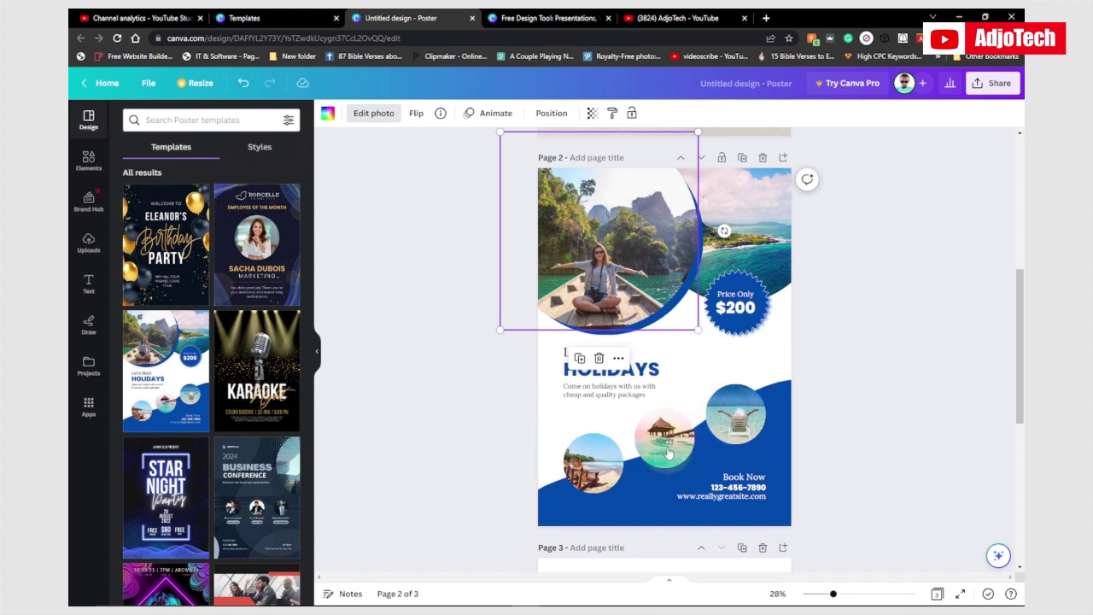
click(758, 367)
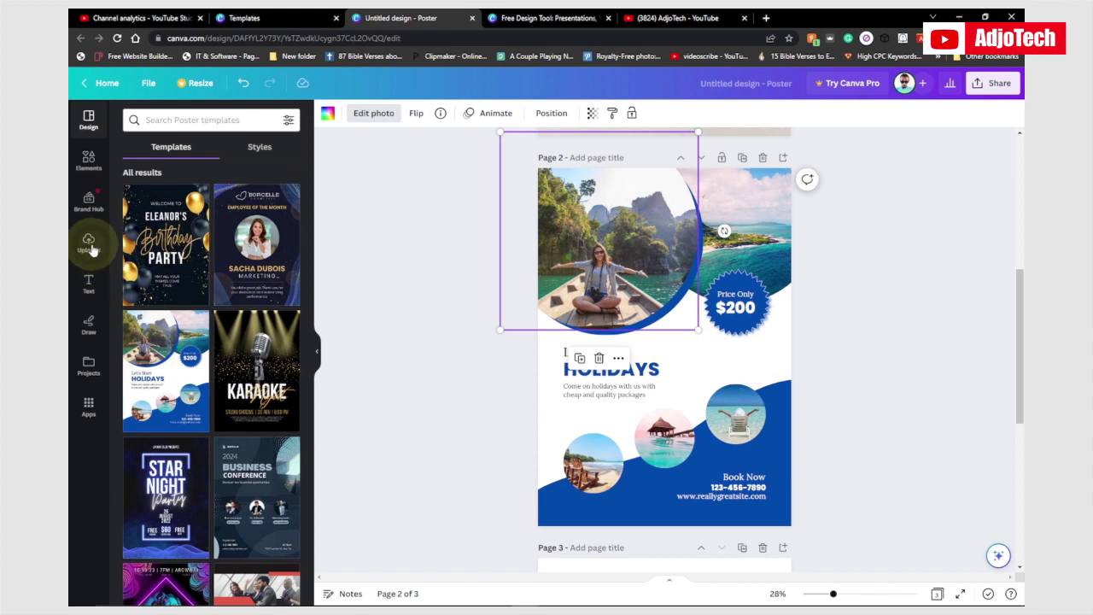
click(443, 352)
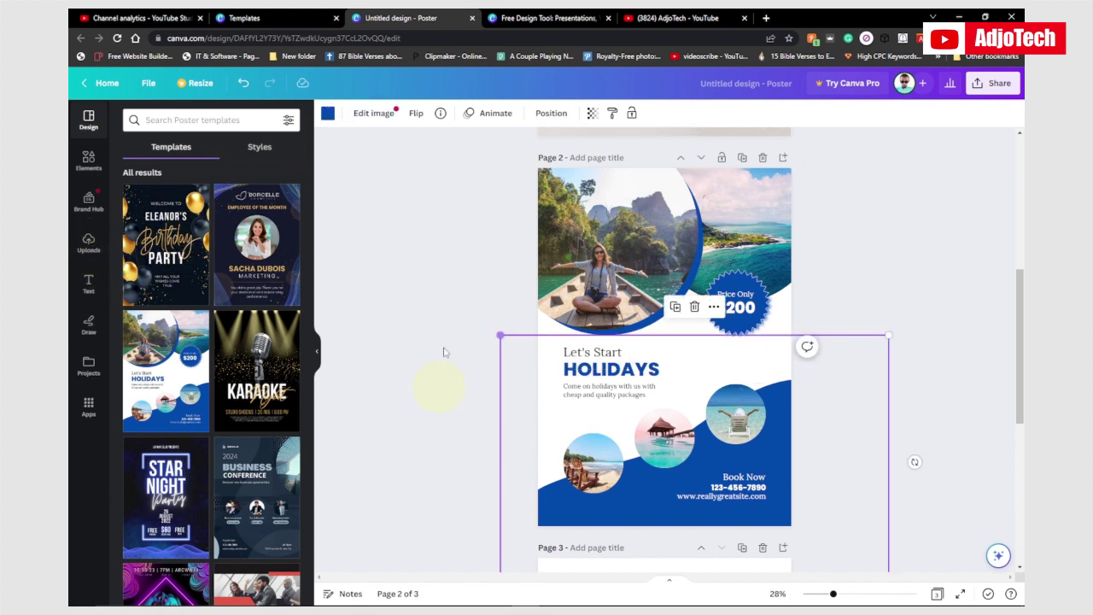
- Upload the portrait of the man with glasses from the Pictures folder and place it in the holiday poster's large circular frame
click(614, 235)
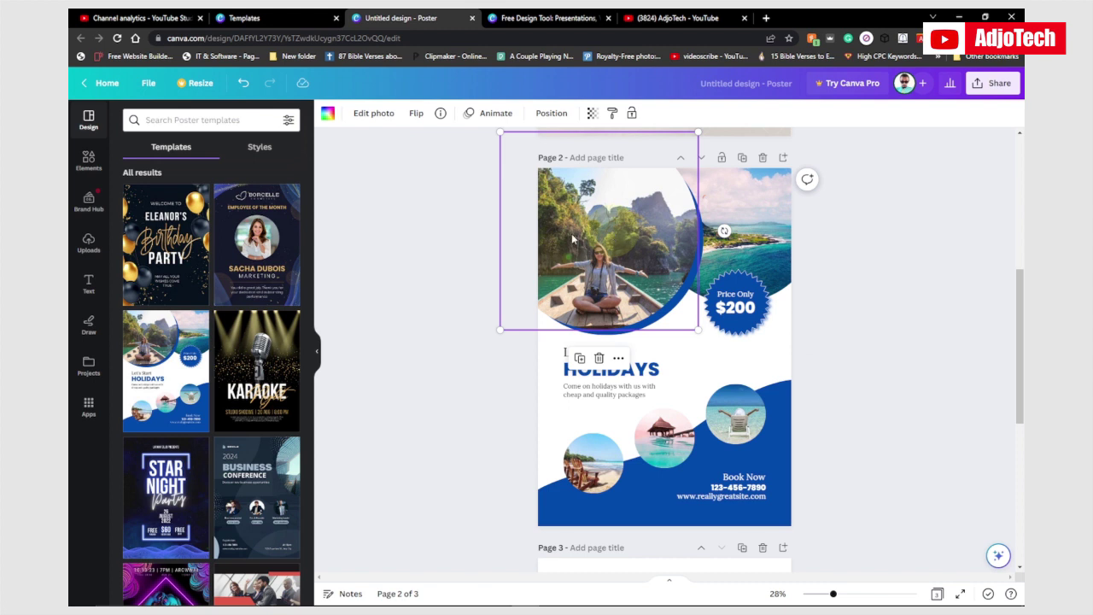
click(88, 253)
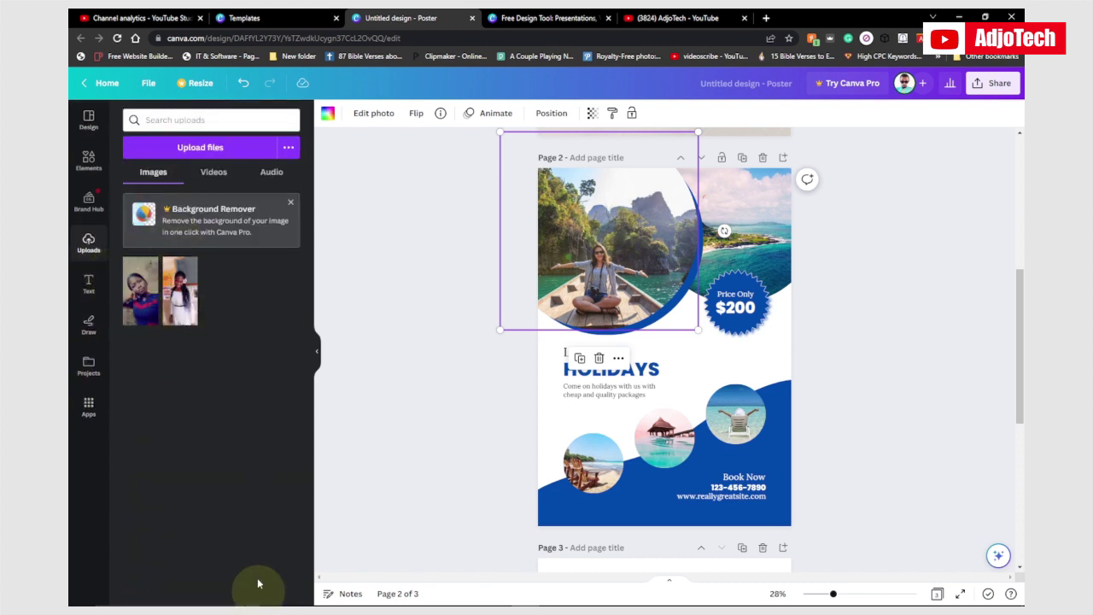
mouse_move(244, 593)
click(331, 598)
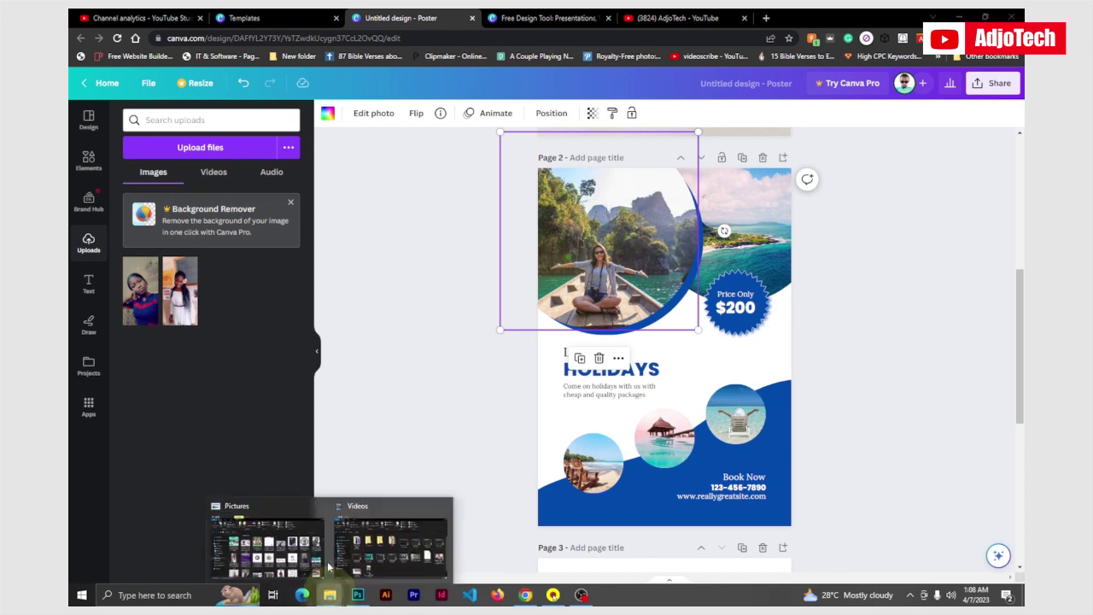
click(307, 547)
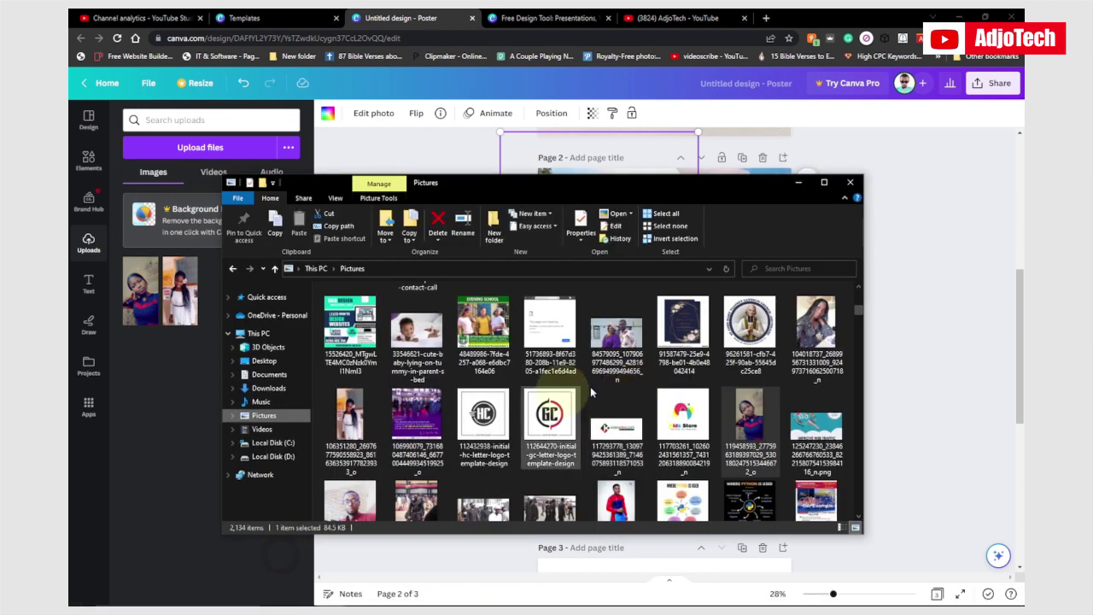
click(804, 420)
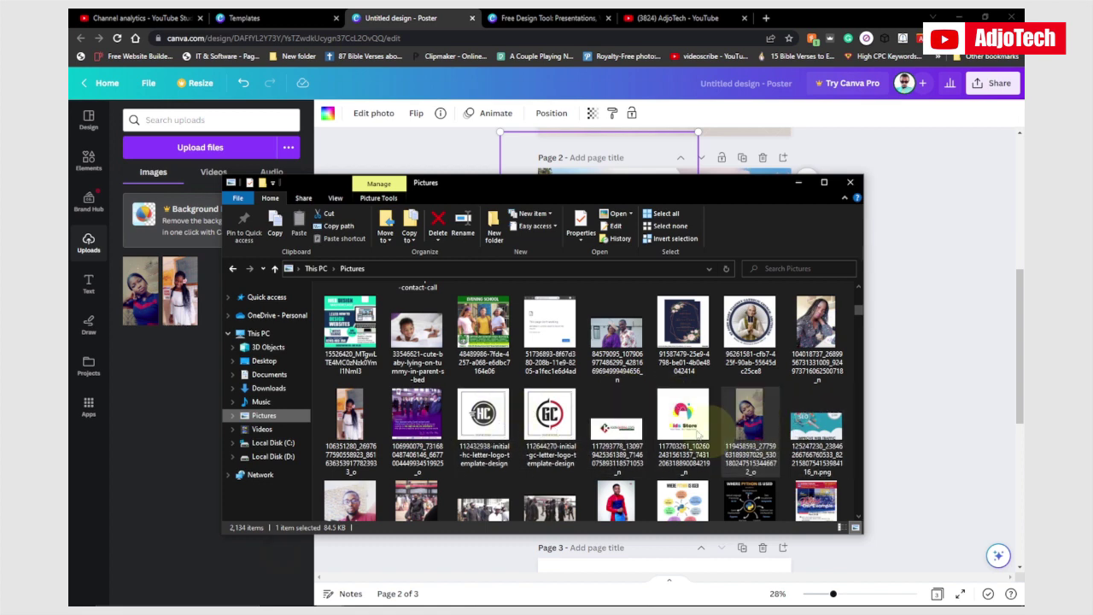
scroll(649, 410, down, 2)
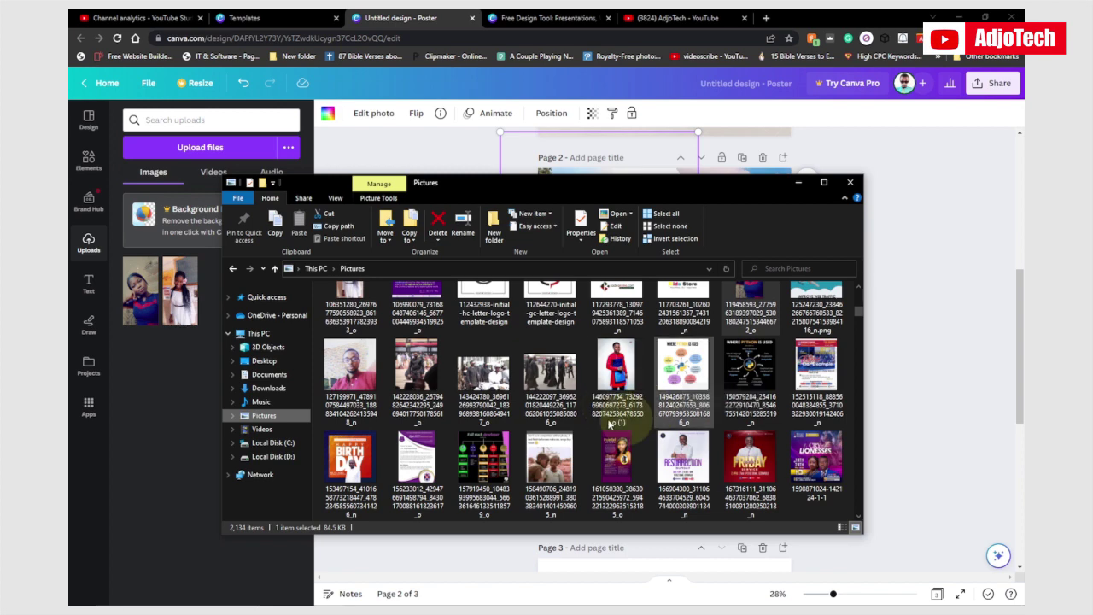
drag(351, 376, 179, 360)
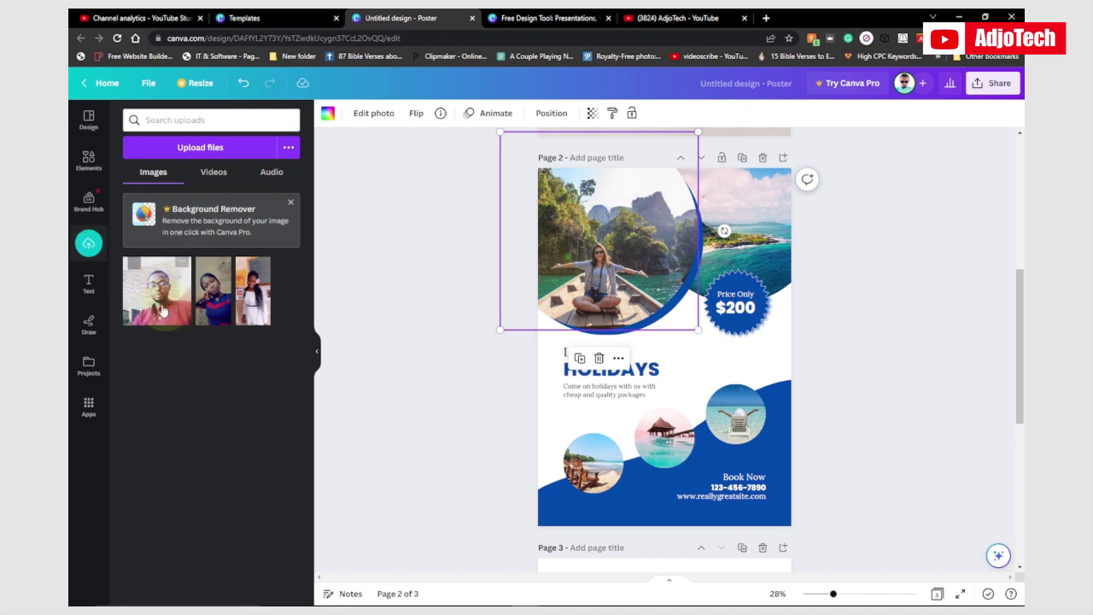
drag(152, 304, 623, 267)
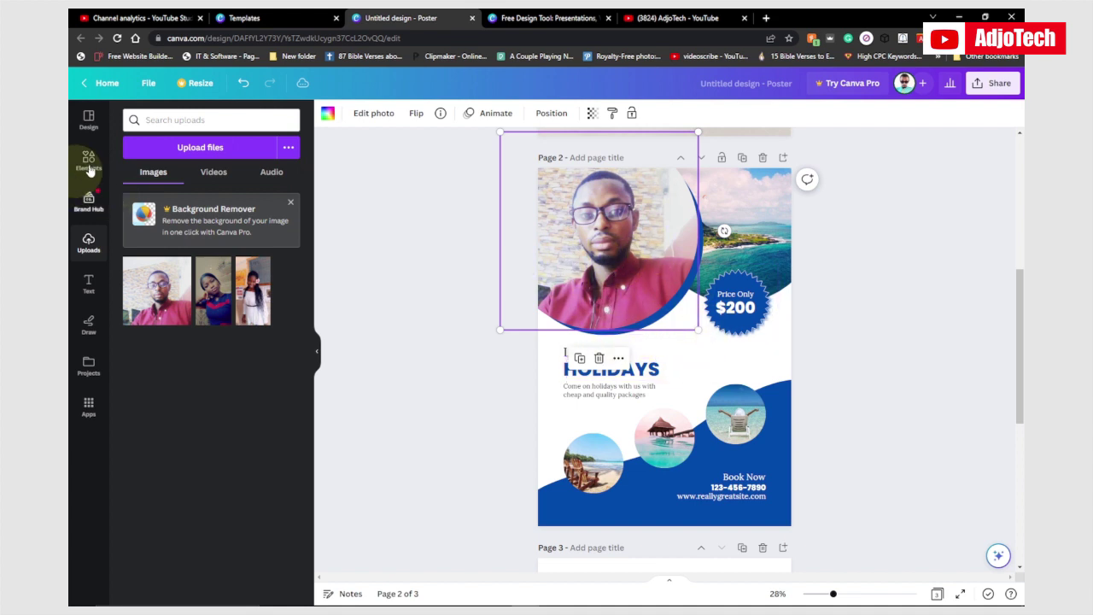
- Fill the rightmost small circle with the photo of the woman in blue and red, and the middle one with the woman in white
click(740, 420)
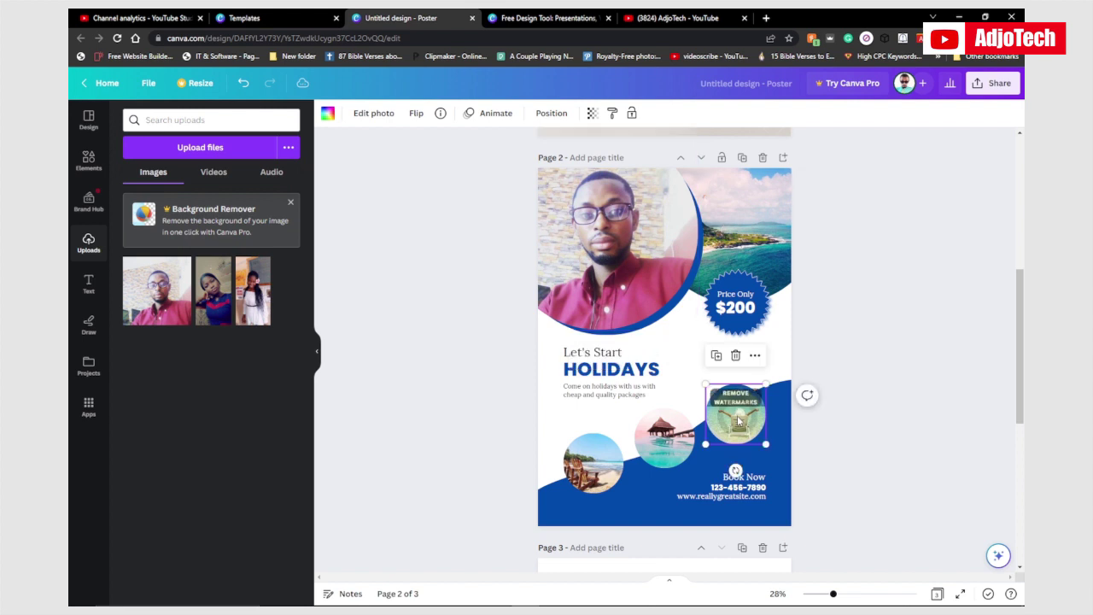
drag(204, 319, 717, 422)
click(671, 427)
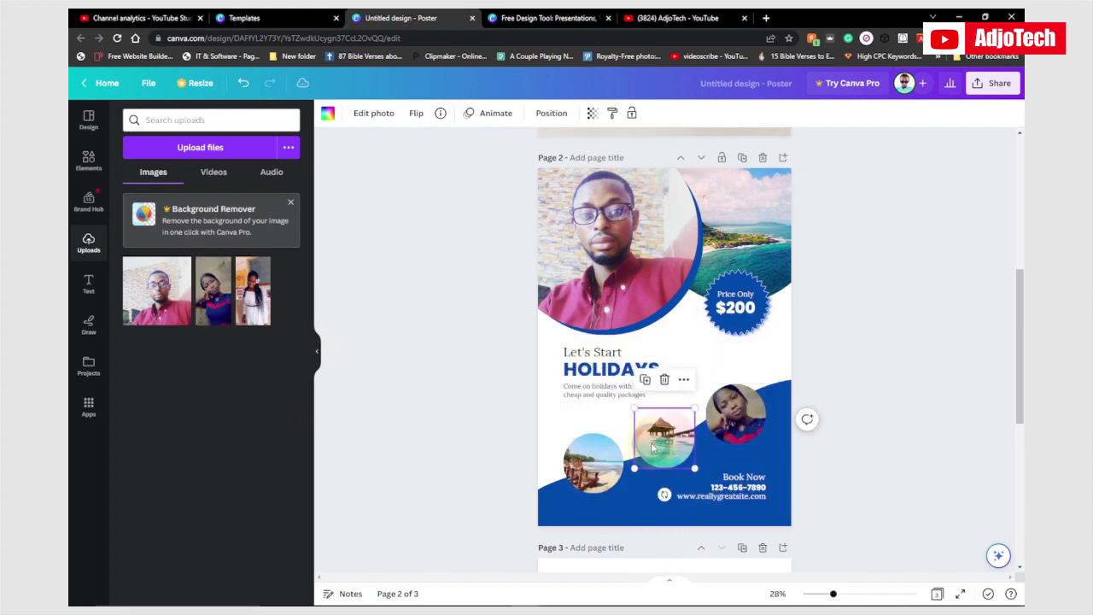
drag(272, 316, 633, 458)
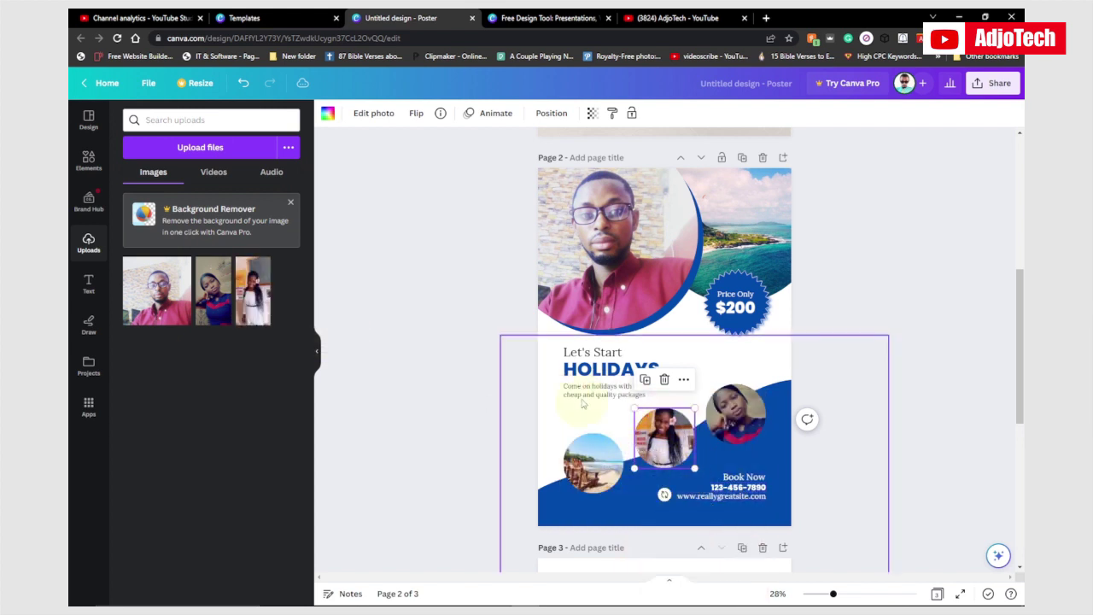
- Change the price in the blue badge on the page 2 holiday poster to $400
click(729, 307)
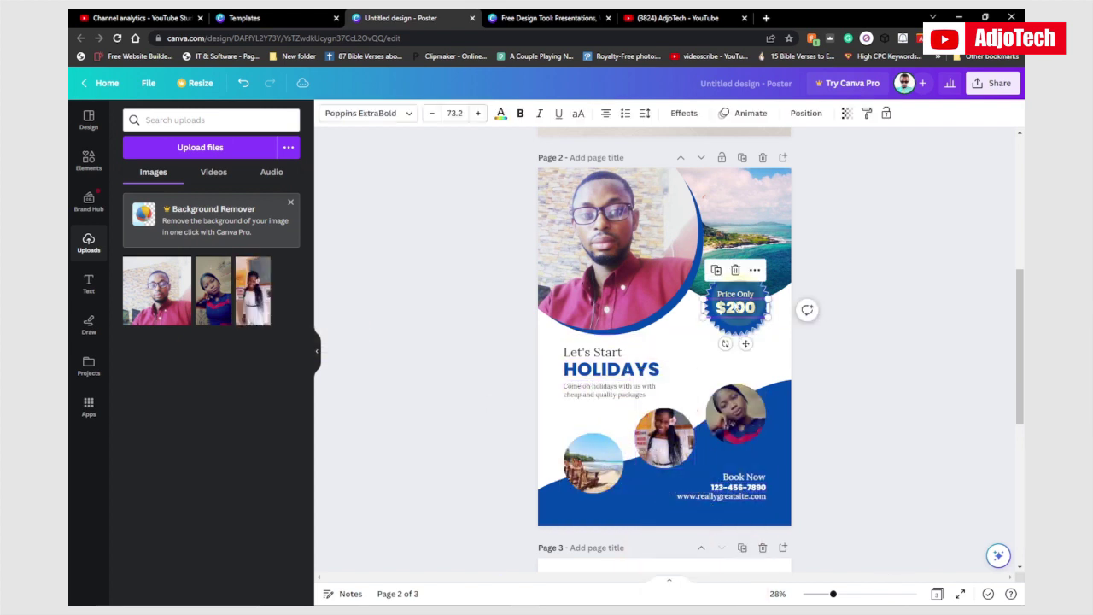
click(729, 307)
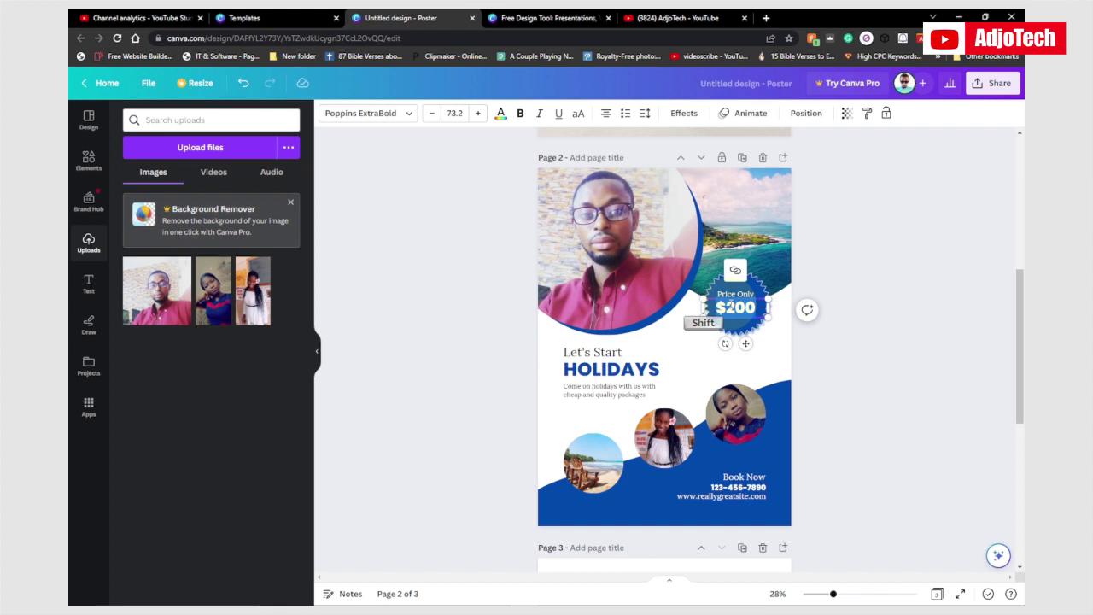
text($)
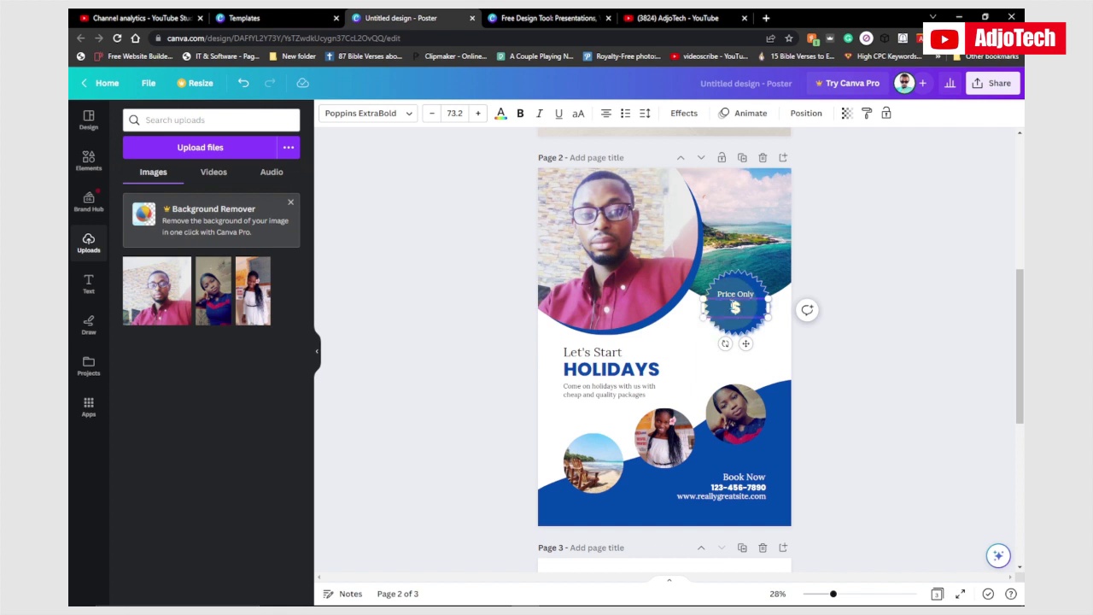
text(400)
click(849, 365)
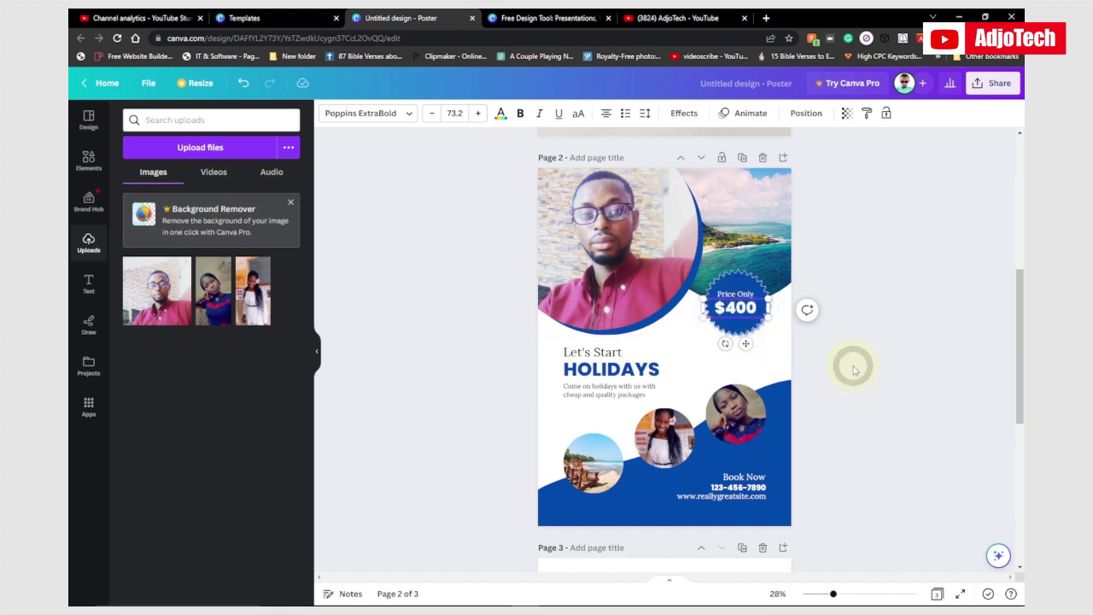
- Add the heading "Travel" to page 2, move it to the top of the poster and enlarge it to font size 165
click(89, 282)
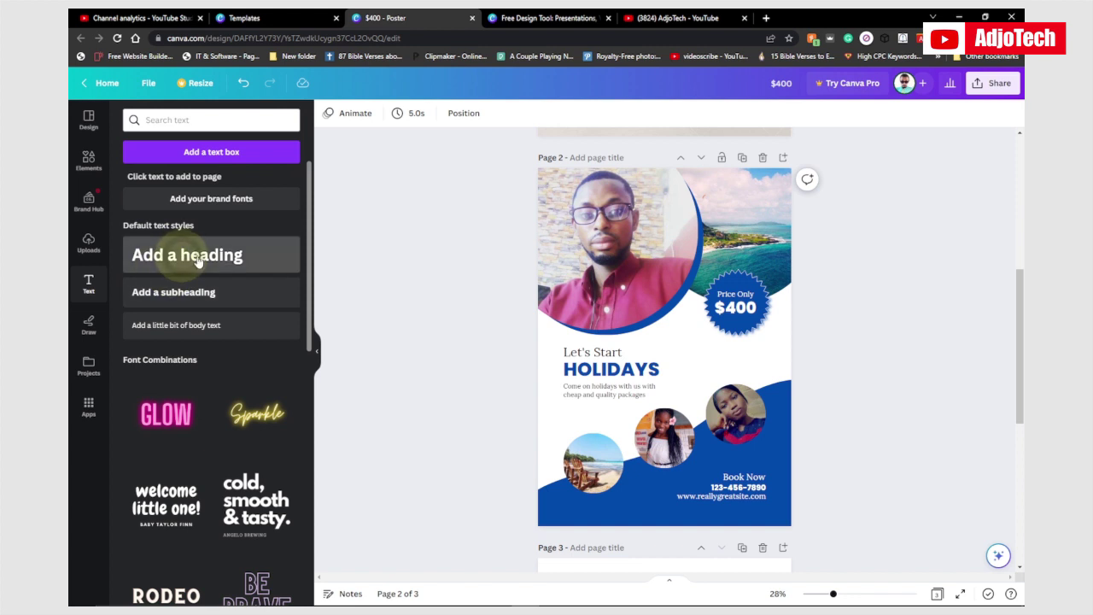
click(197, 261)
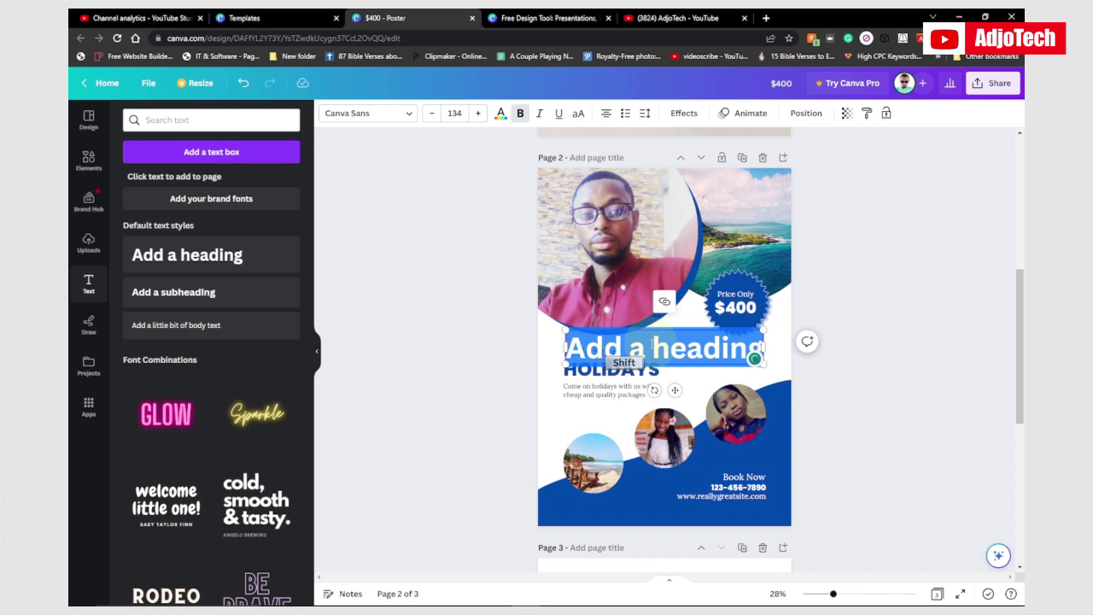
text(Trave)
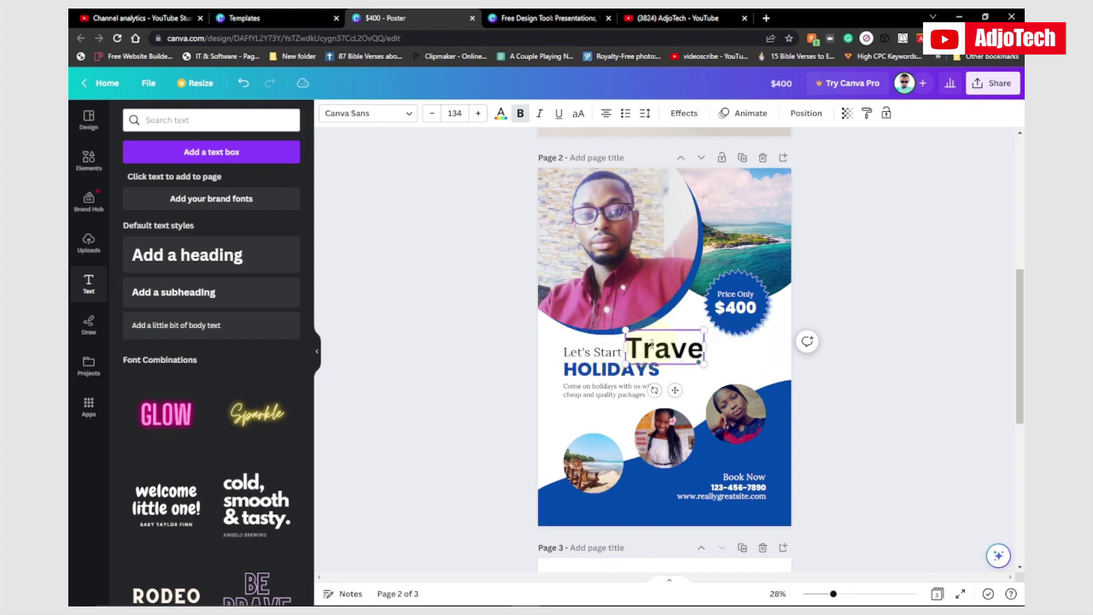
text(l)
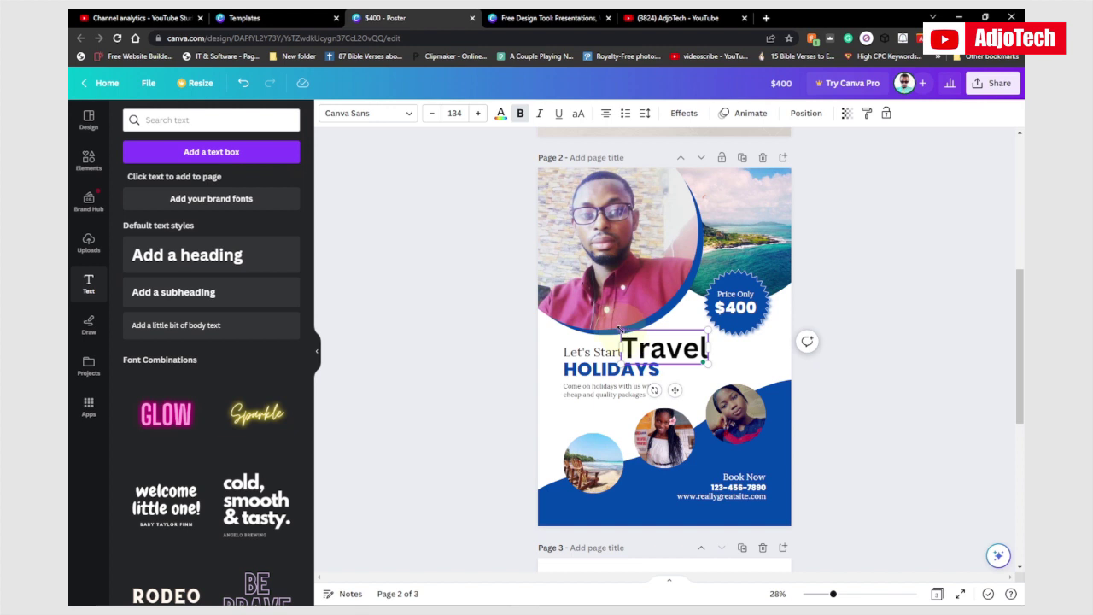
drag(634, 329, 644, 220)
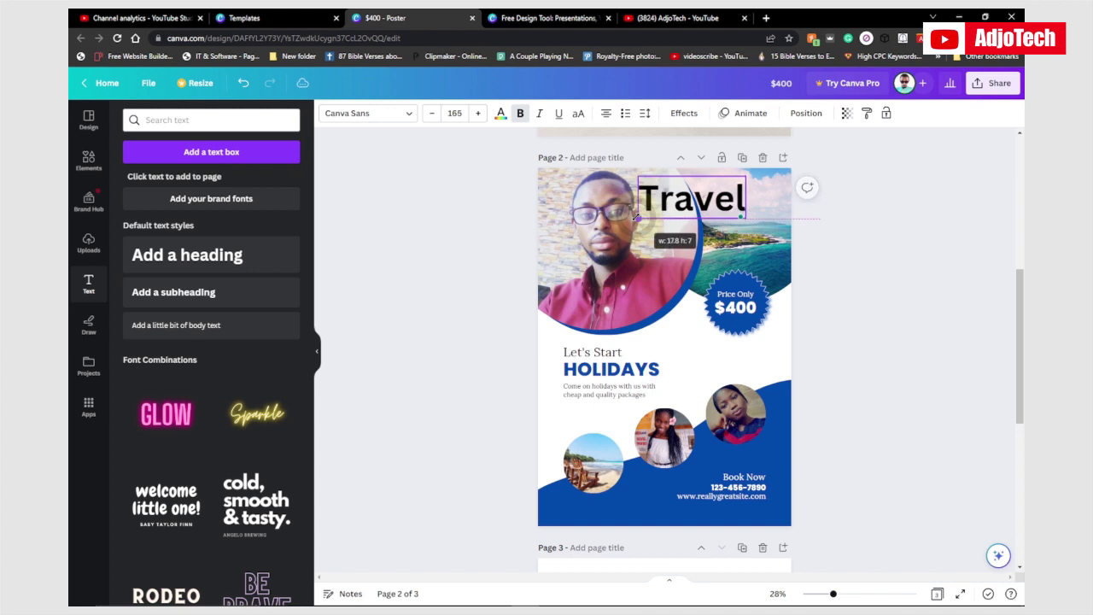
- Set the font of the "Travel" heading to Anton
click(382, 114)
scroll(174, 287, down, 2)
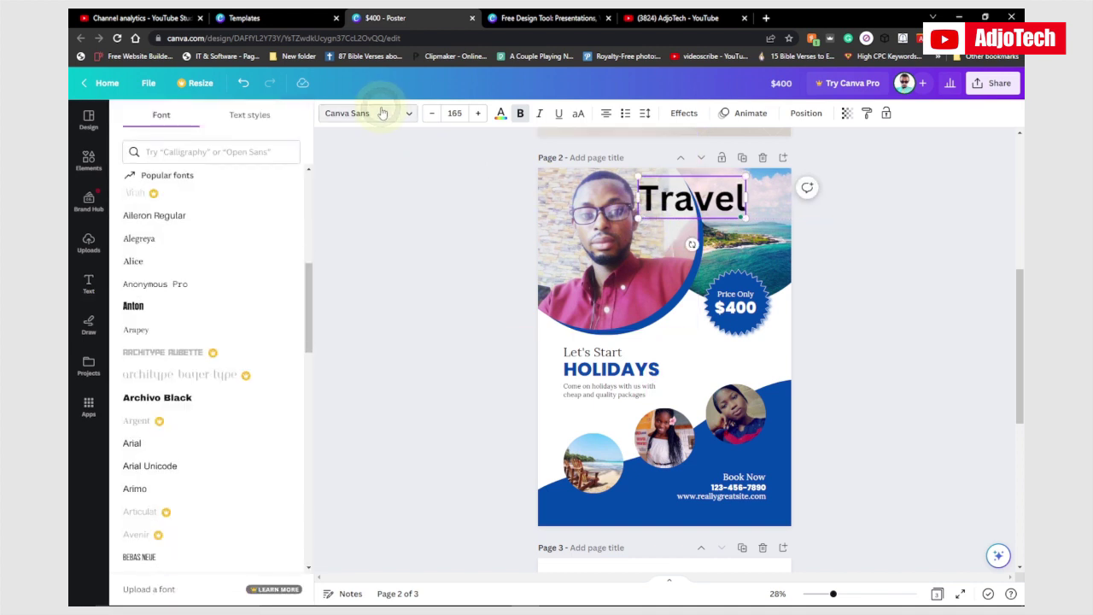
click(133, 305)
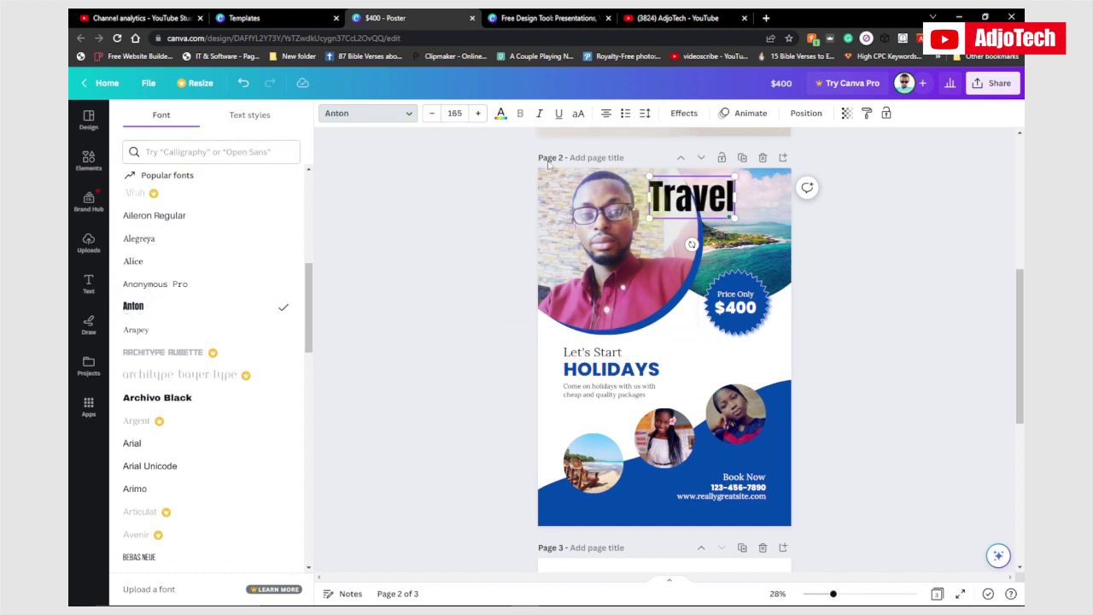
- Colour the whole "Travel" heading with the crimson photo colour taken from the picture of the woman in blue and red
click(501, 114)
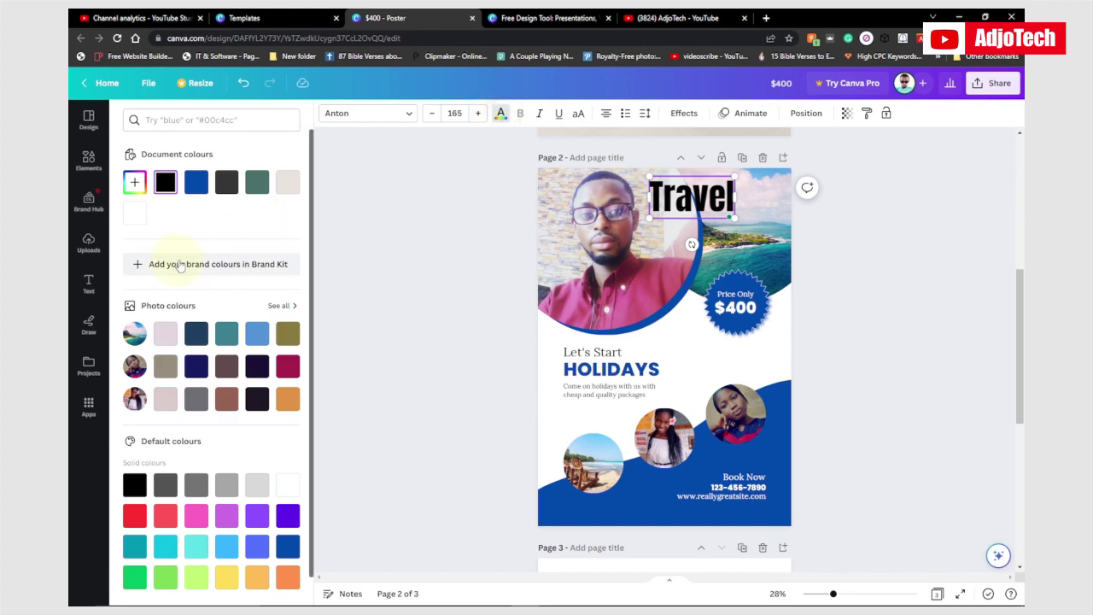
click(287, 367)
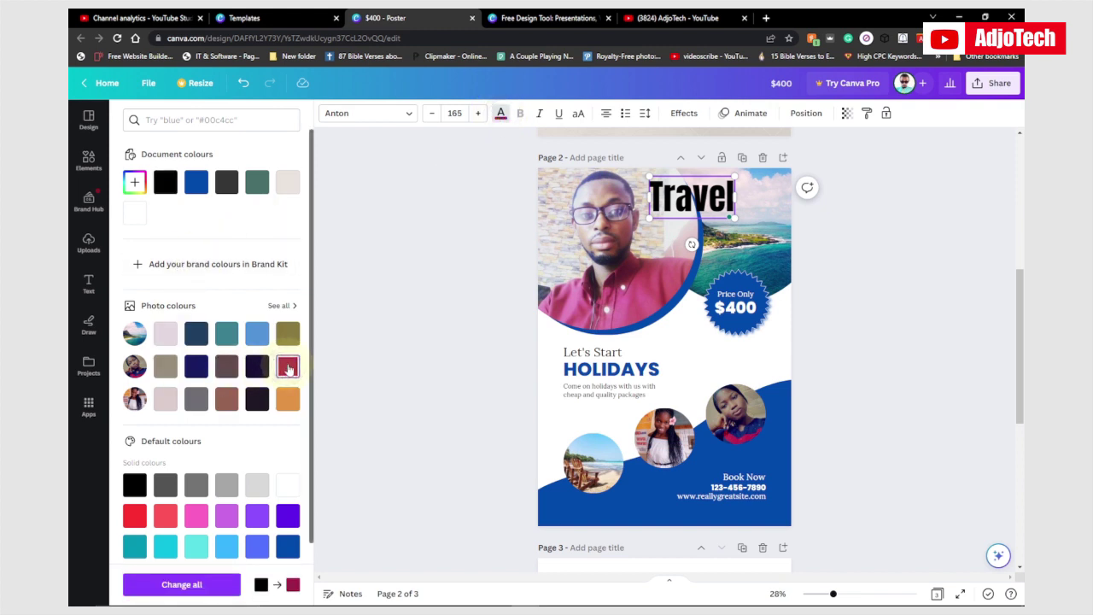
click(655, 195)
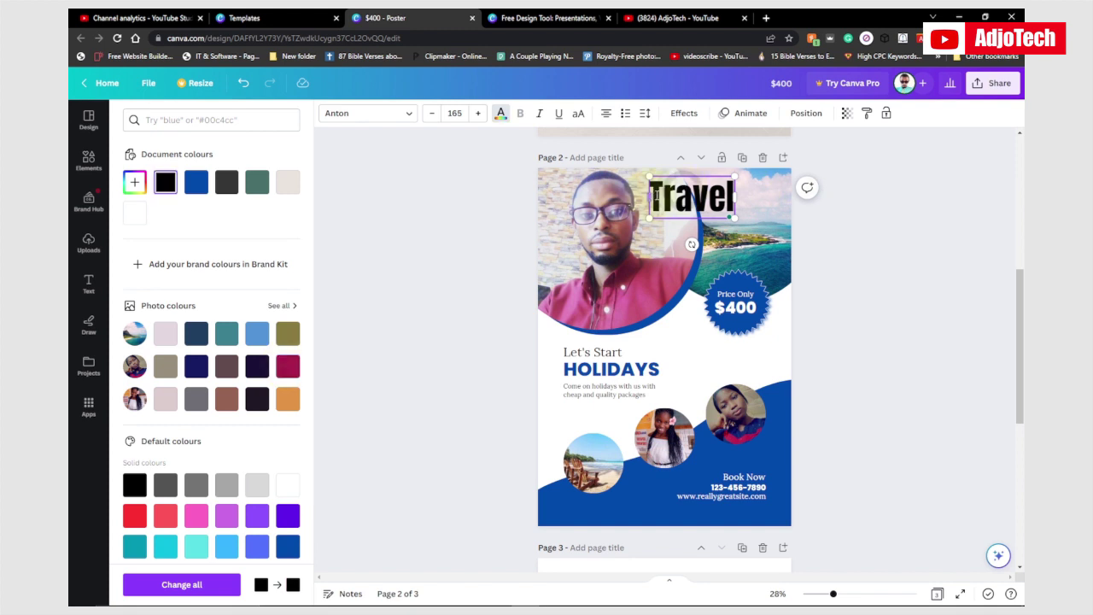
drag(656, 195, 756, 199)
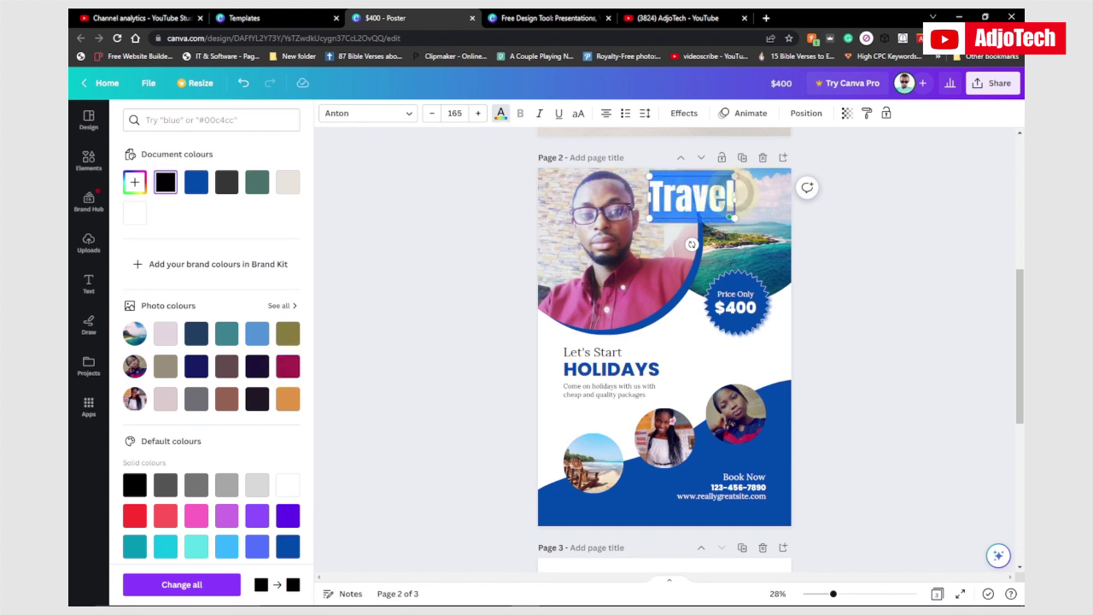
click(287, 366)
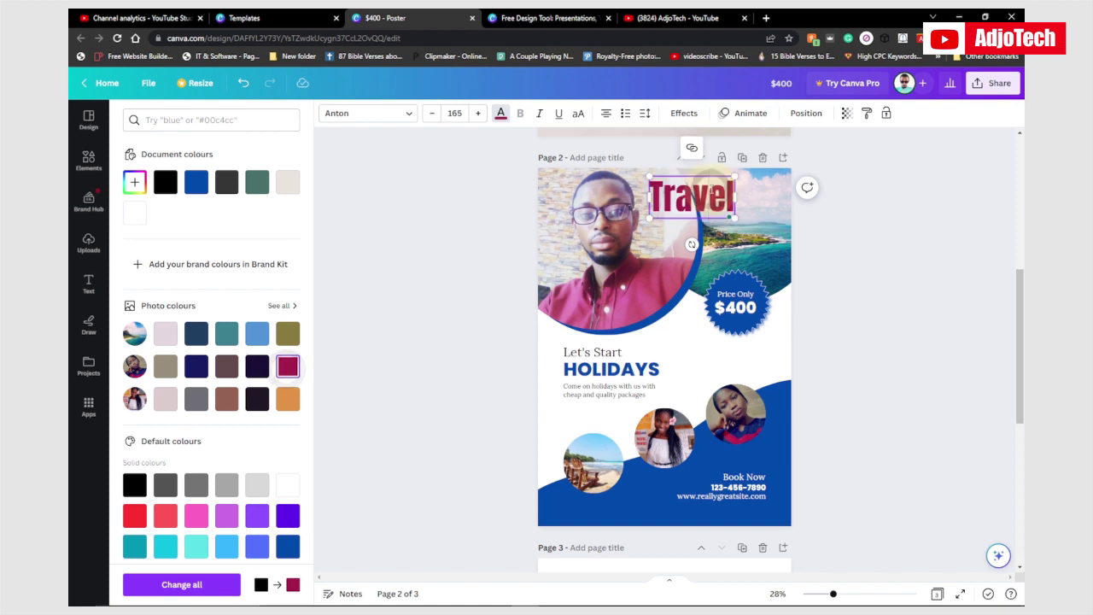
- Give the "Travel" heading a Shadow effect with offset 46 and direction -13, and enlarge it to font size 184
click(684, 118)
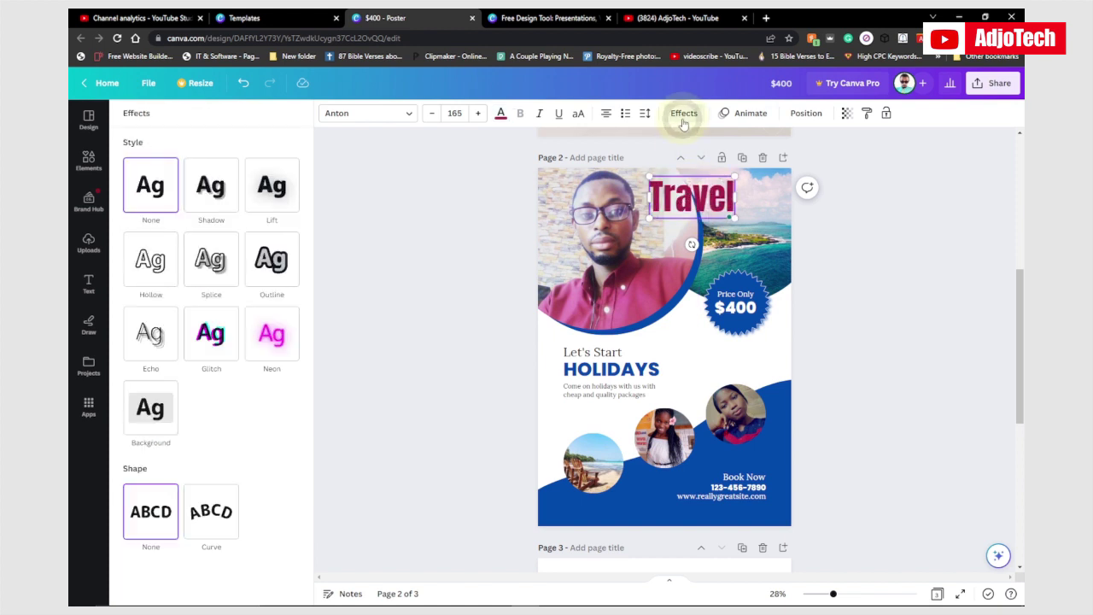
click(208, 193)
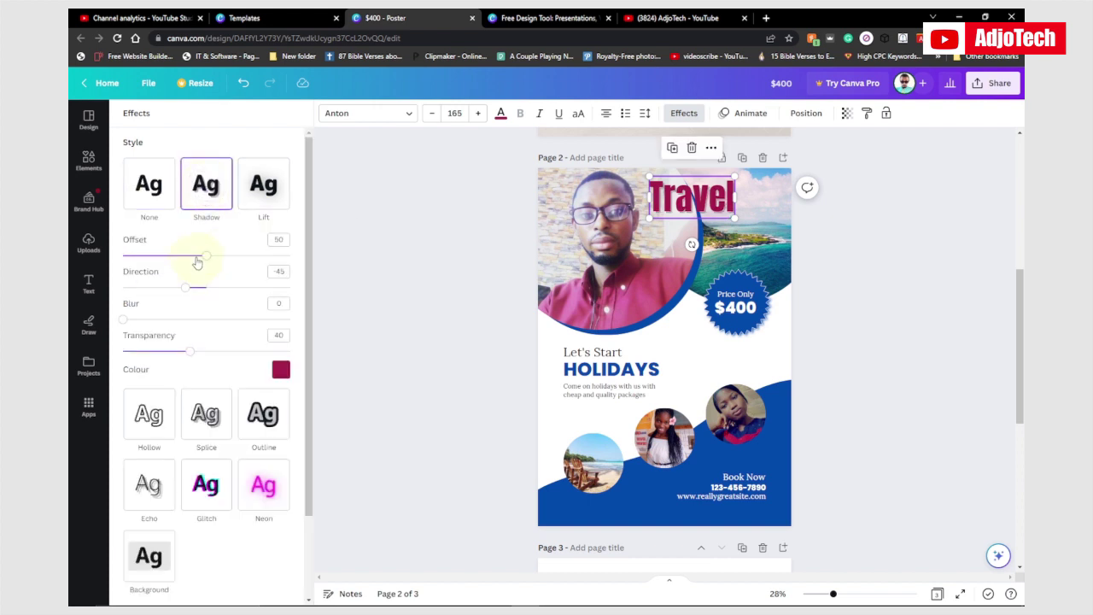
drag(208, 258, 200, 290)
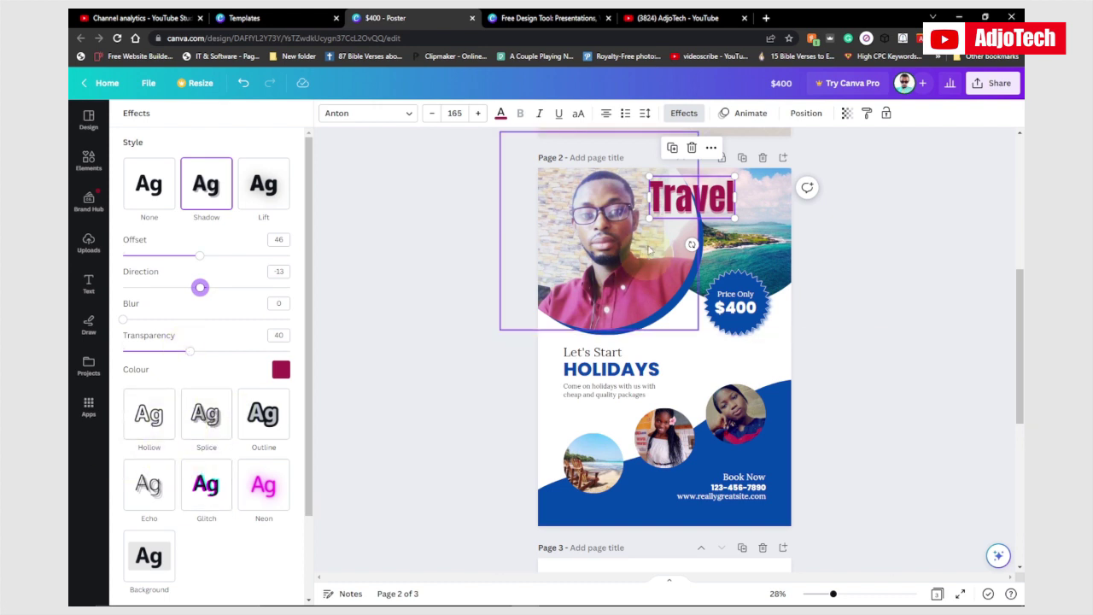
mouse_move(735, 218)
mouse_down()
mouse_move(745, 220)
mouse_move(724, 202)
mouse_up()
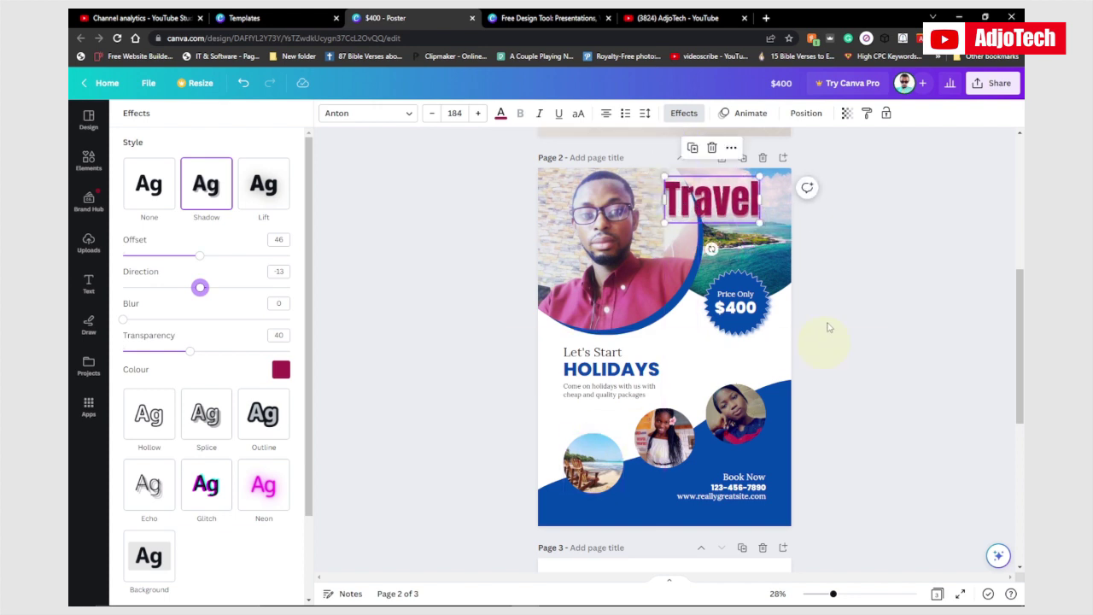
key(Escape)
- Add the pink neon GLOW font combination to blank page 3, enlarge it and centre it across the page
scroll(830, 298, down, 2)
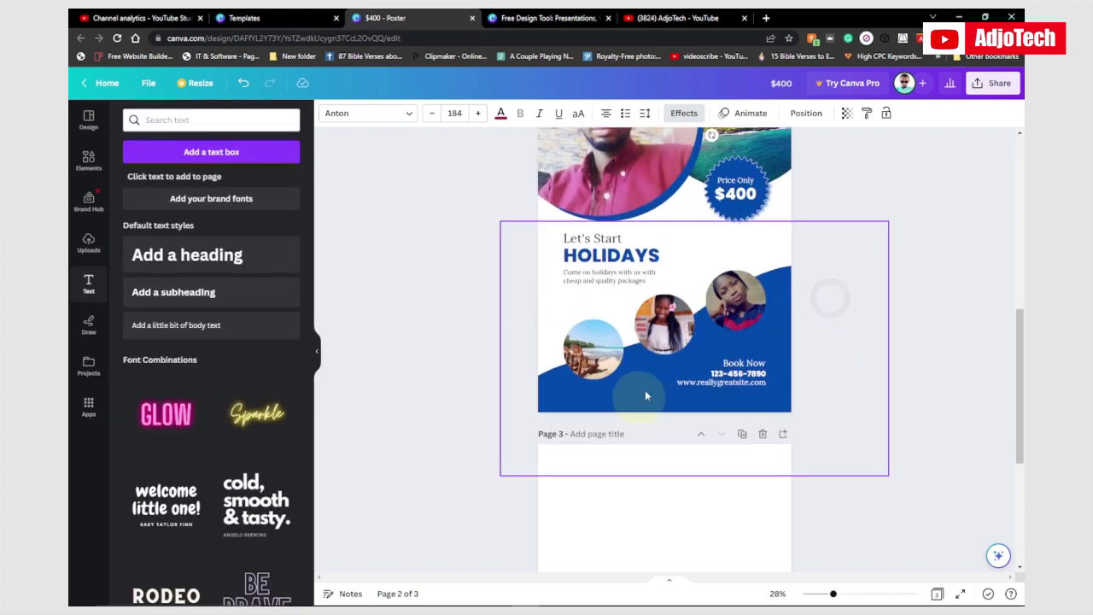
scroll(615, 424, down, 3)
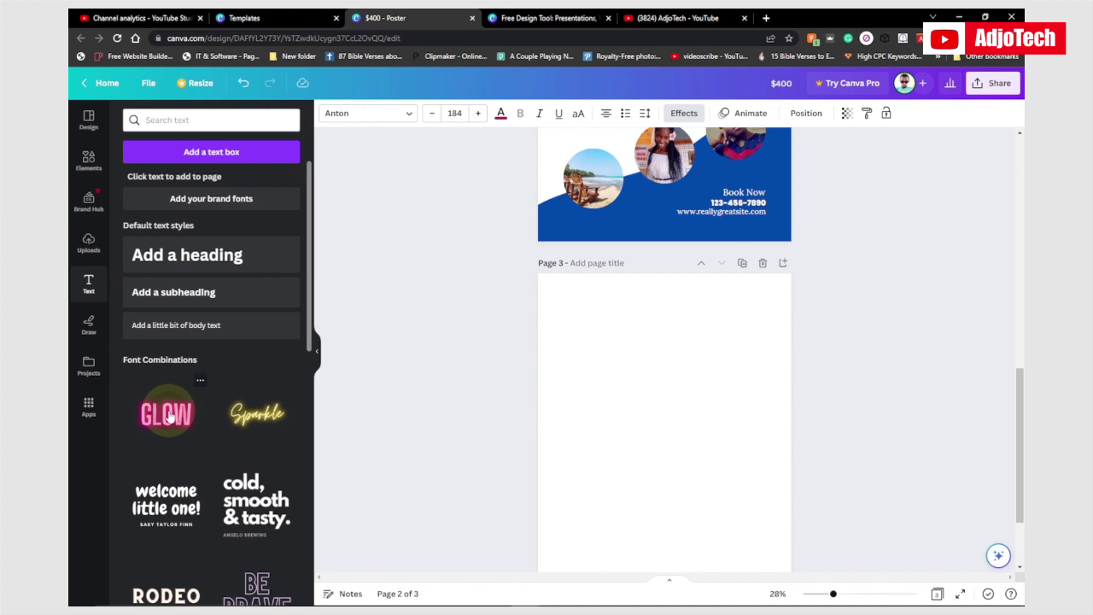
drag(169, 416, 636, 383)
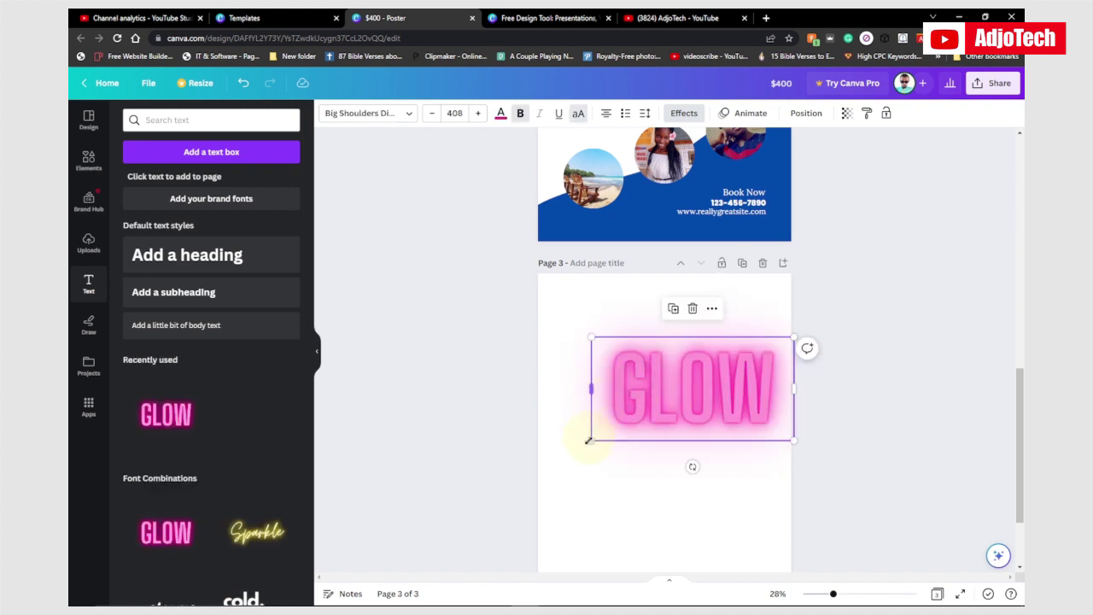
drag(588, 441, 569, 445)
drag(690, 371, 678, 374)
- Fill the background of page 3 with the yellow-to-pink gradient
click(766, 299)
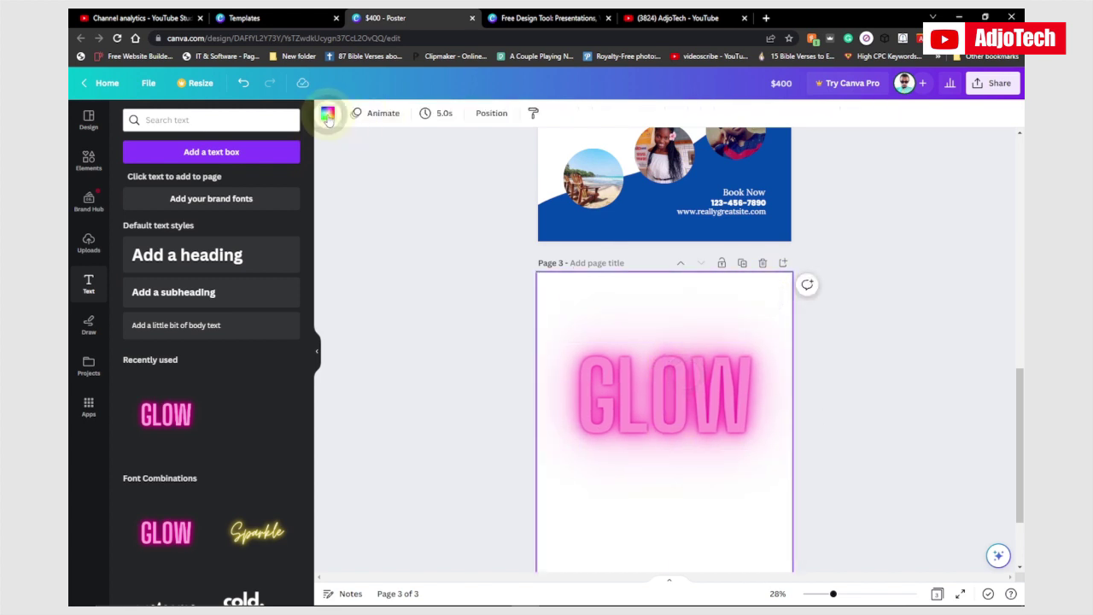
click(329, 116)
scroll(250, 290, down, 3)
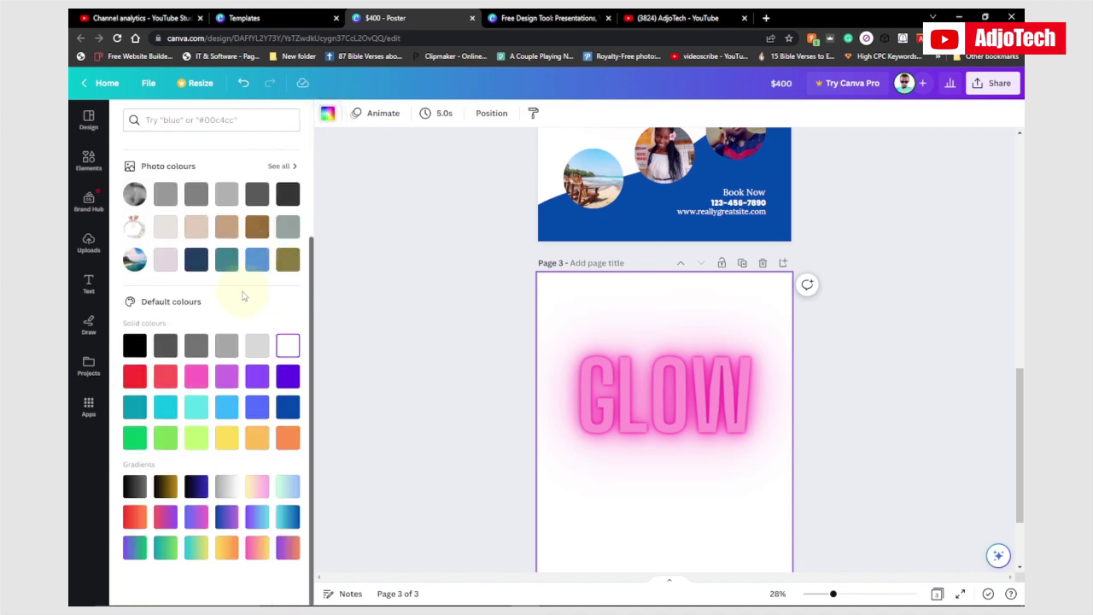
click(256, 489)
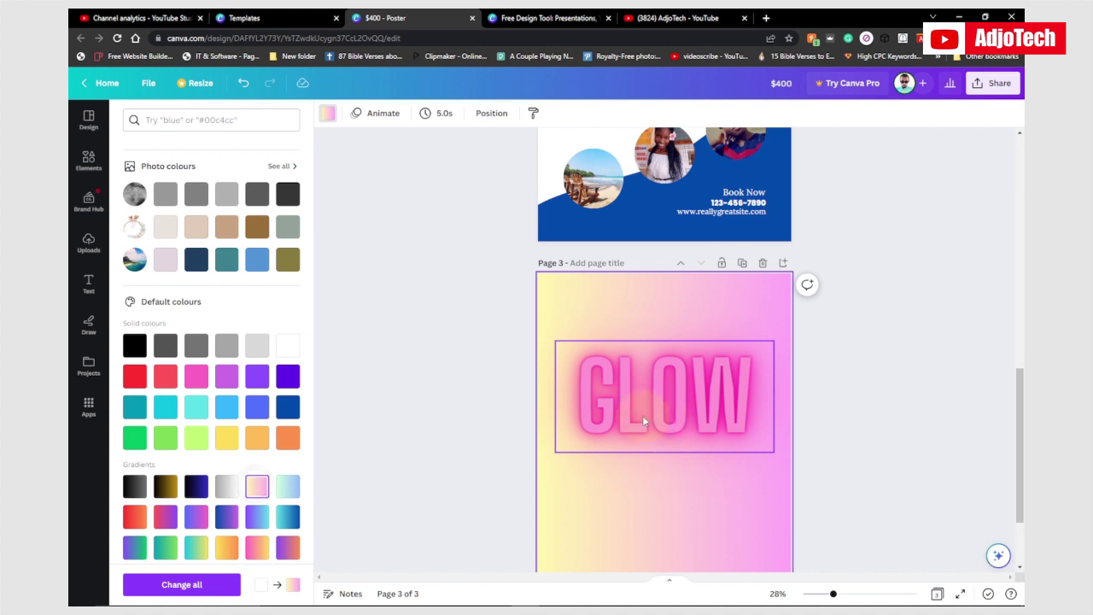
- Try dark blue, purple and pale lilac as solid background colours behind the GLOW text on page 3
scroll(688, 423, down, 2)
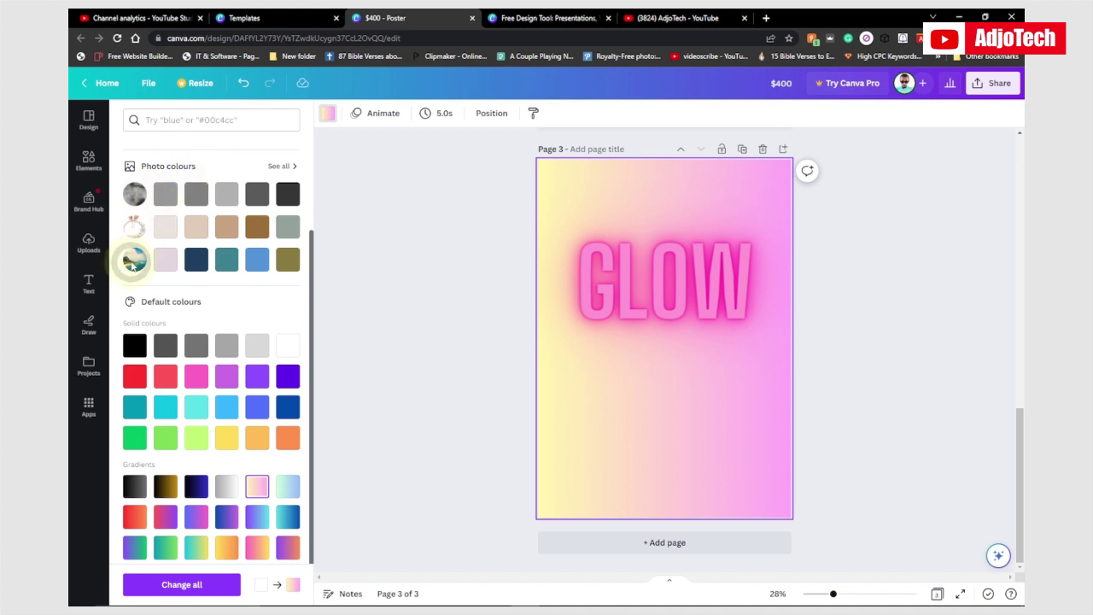
click(193, 259)
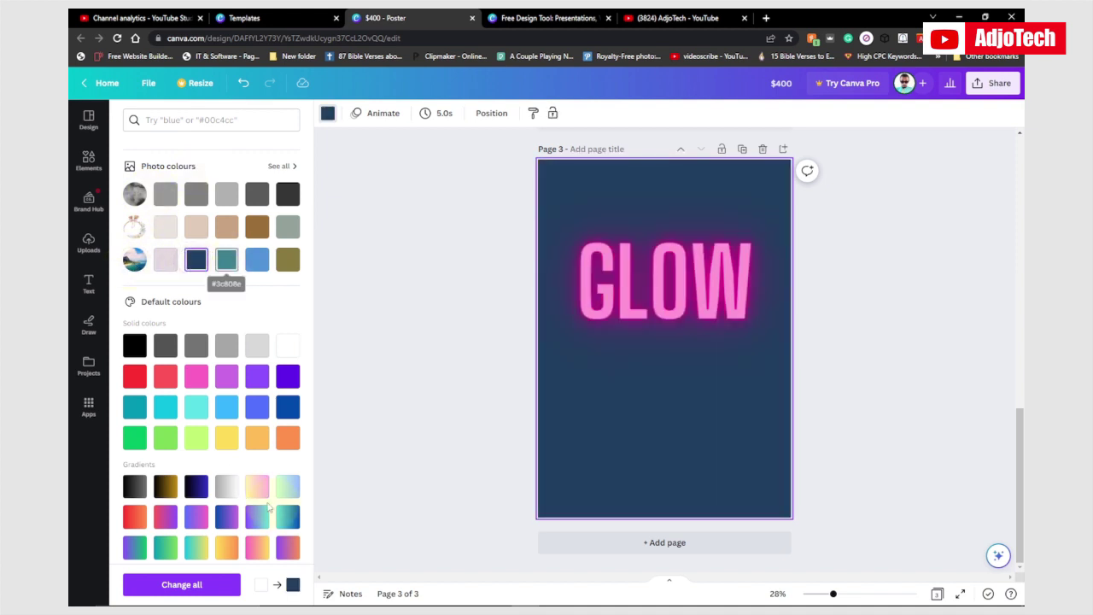
click(227, 376)
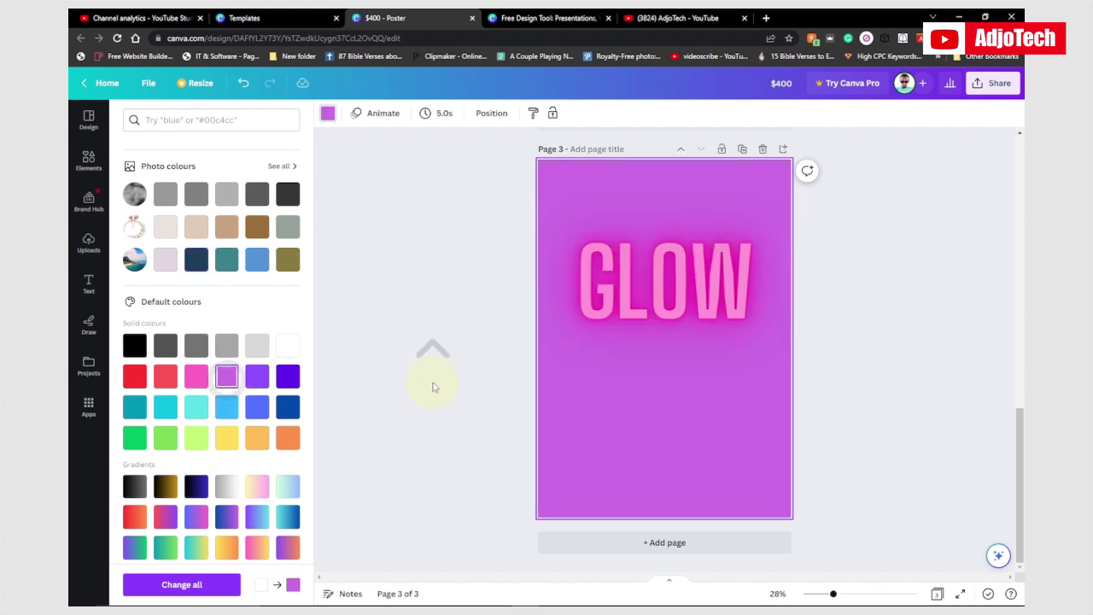
scroll(433, 387, up, 2)
click(165, 260)
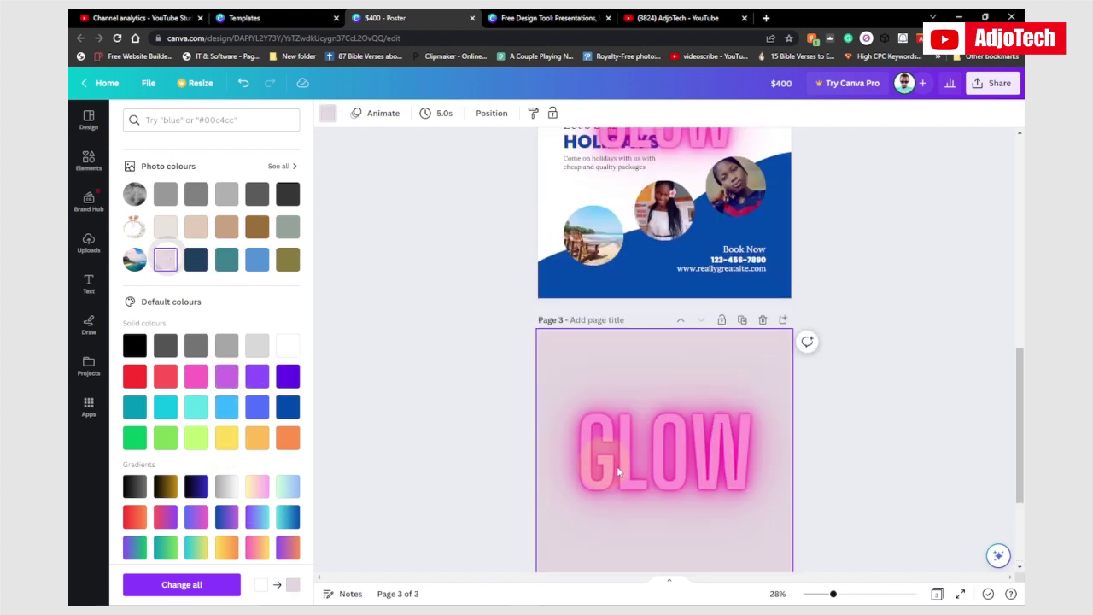
scroll(422, 500, down, 3)
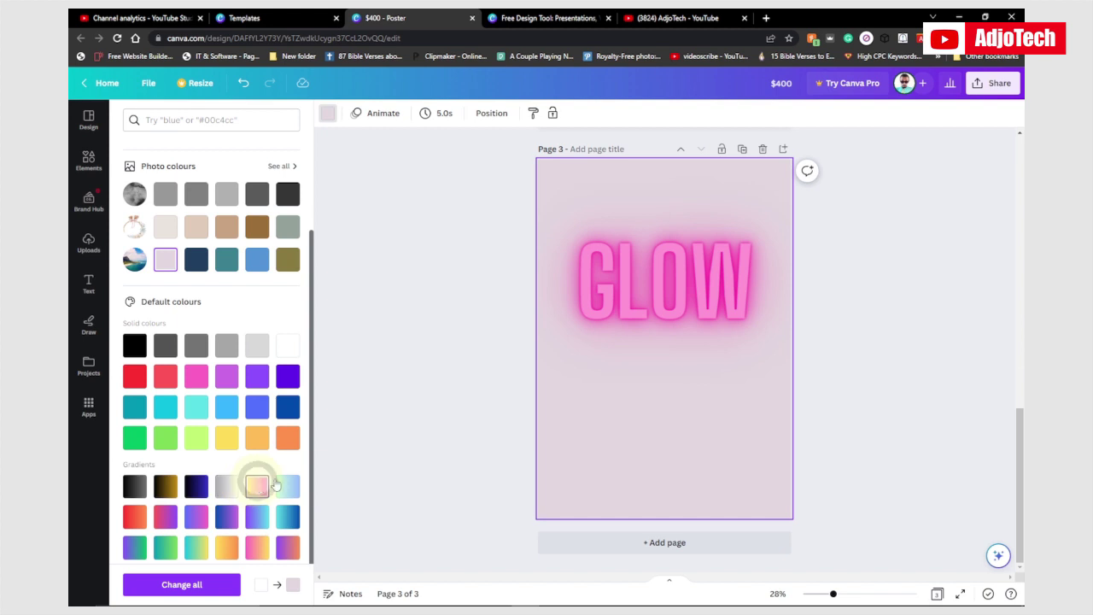
- Reapply the yellow-to-pink gradient to page 3's background and add a blank page 4
click(258, 486)
click(645, 545)
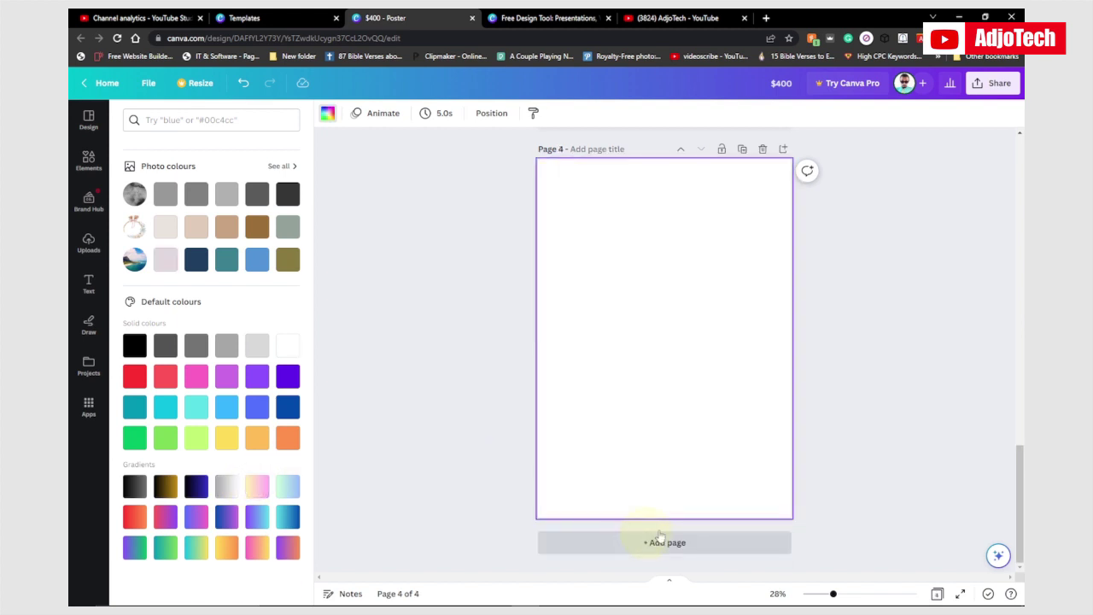
- Place the uploaded photo of the woman in blue and red on page 3, resize it and centre it behind the GLOW text
scroll(415, 274, up, 5)
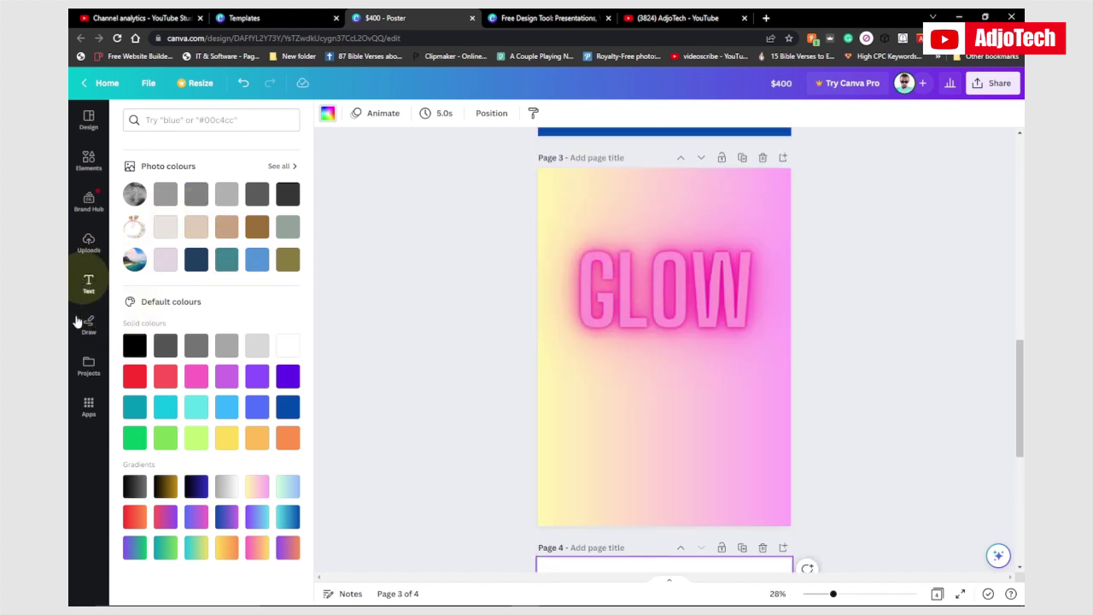
click(89, 243)
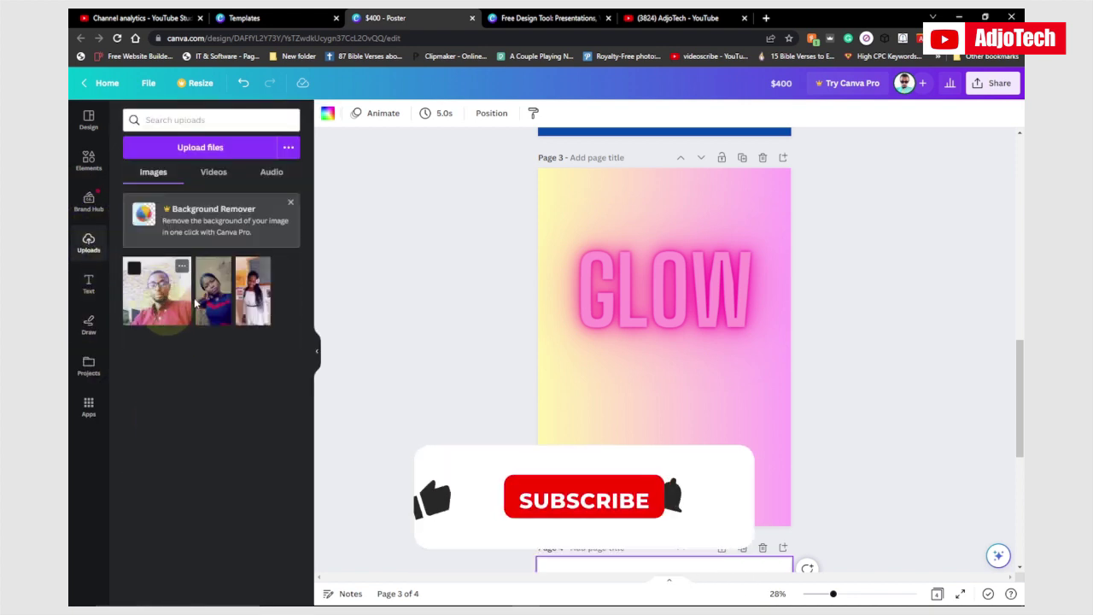
drag(211, 292, 656, 333)
drag(700, 423, 641, 342)
drag(652, 389, 663, 405)
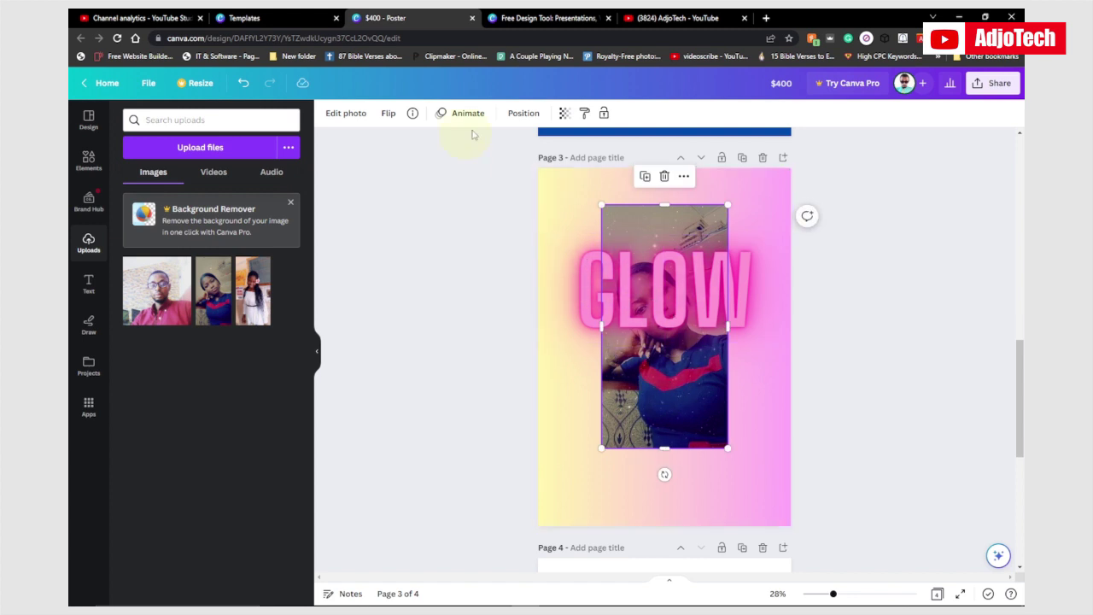
- Bring the woman's photo in front of the GLOW text, shrink it to about 14.4 × 27.9 cm and place it in page 3's lower-right corner
click(521, 113)
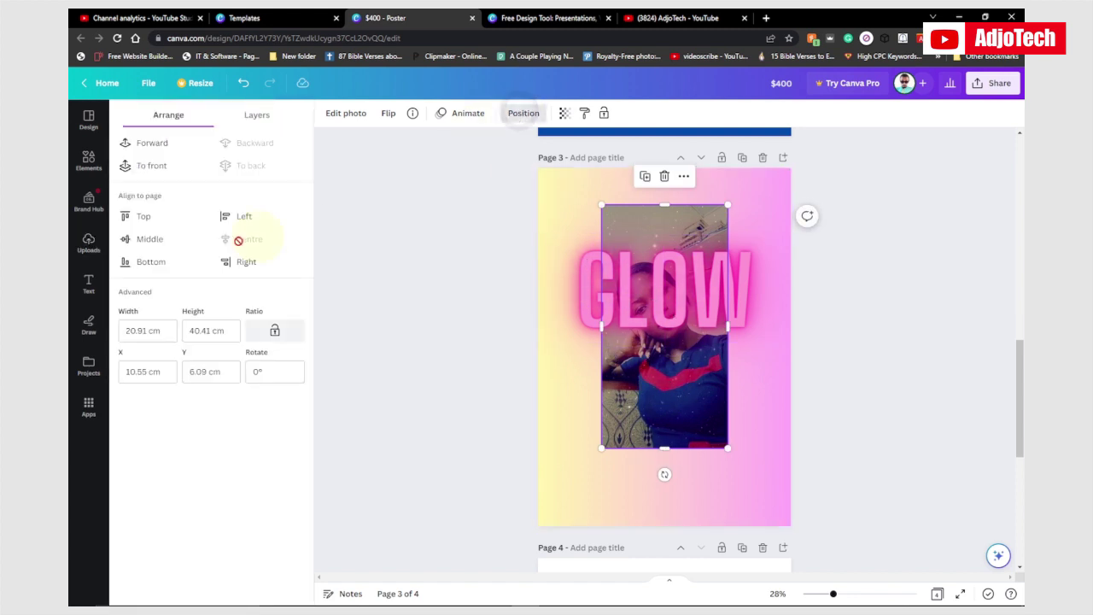
click(158, 143)
drag(669, 345, 692, 407)
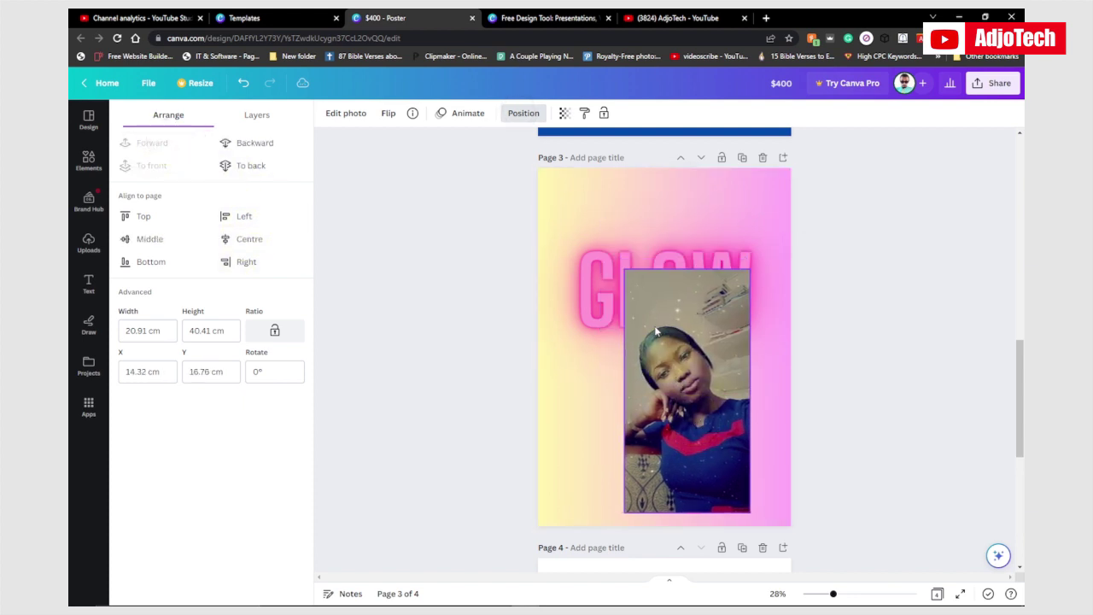
drag(630, 270, 665, 343)
drag(693, 380, 715, 385)
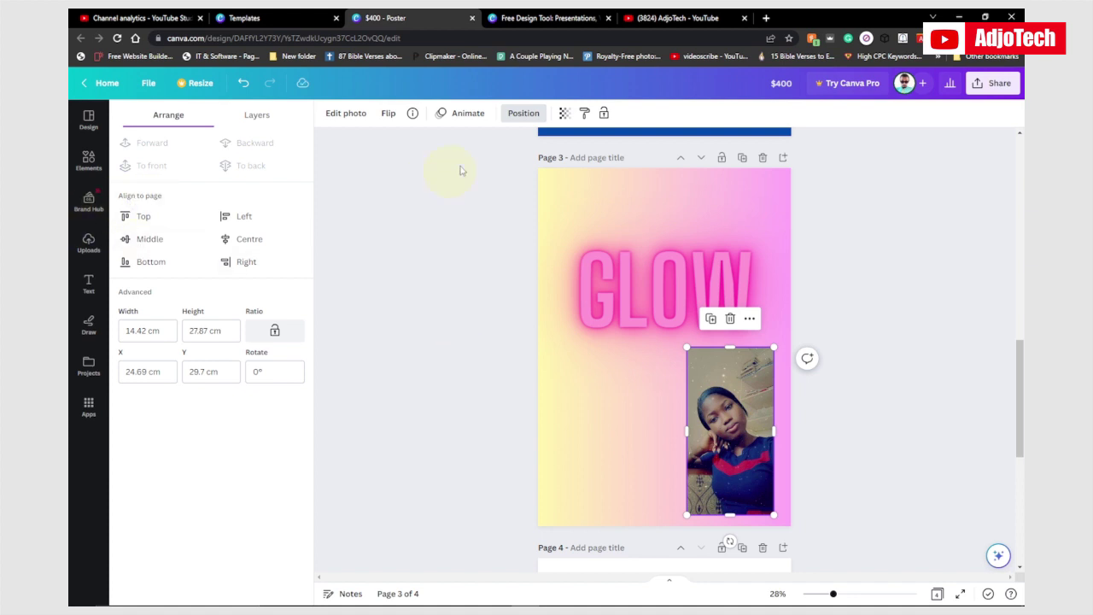
click(392, 176)
- Try underlining the GLOW text on page 3, then remove the underline
click(619, 295)
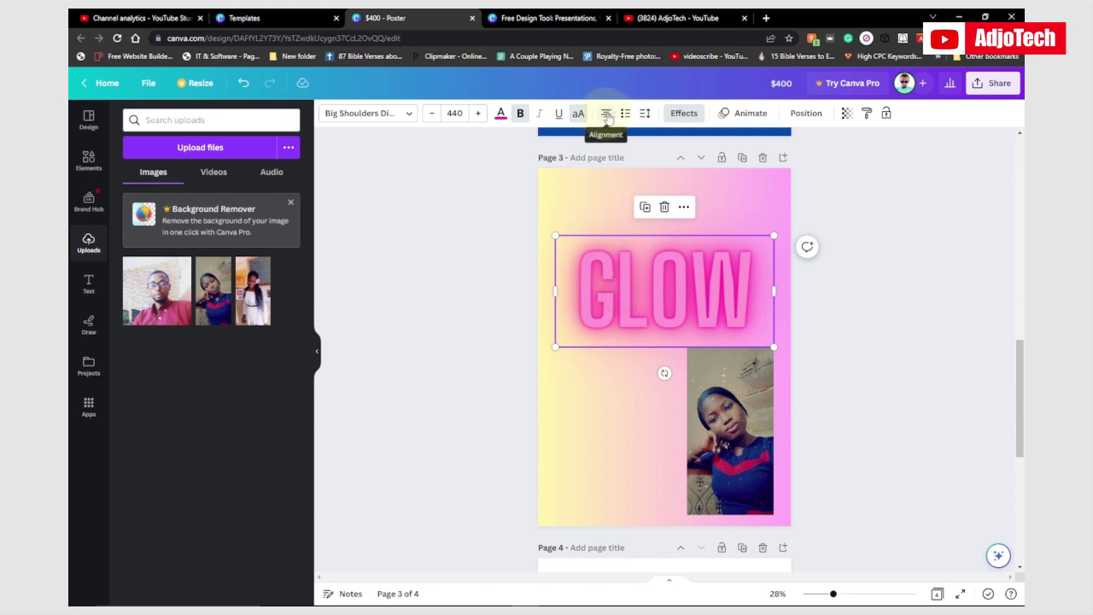
click(559, 116)
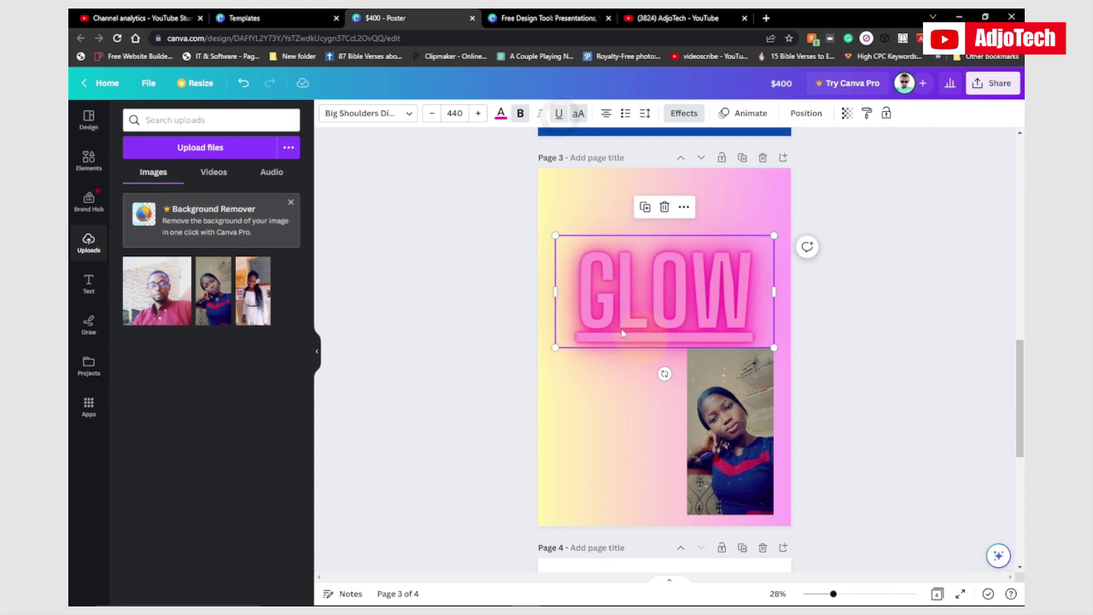
click(558, 113)
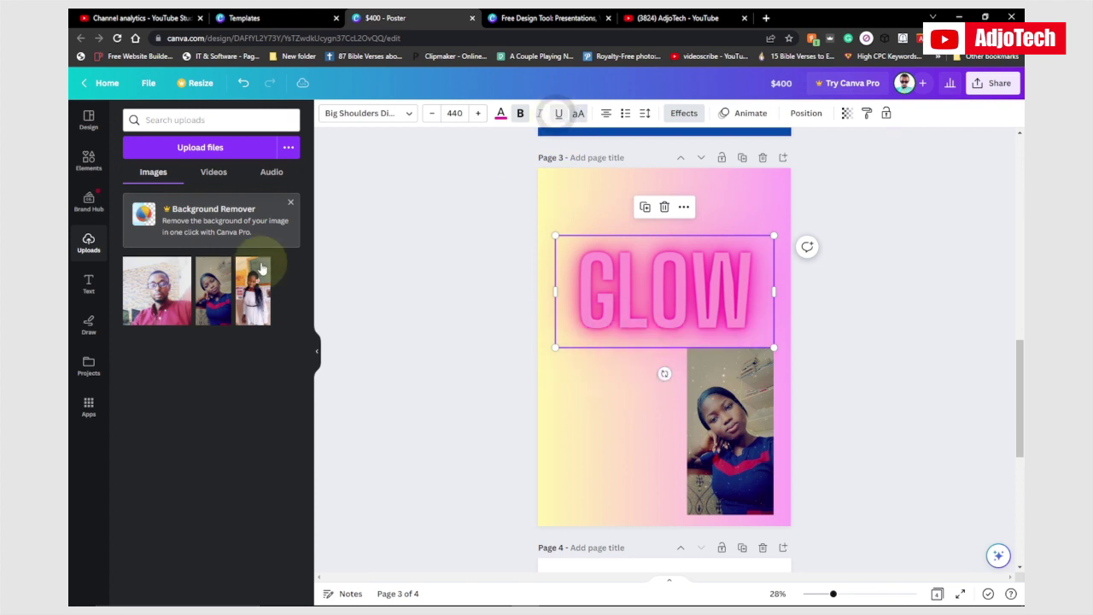
- Add the animated yellow pointing-hand sticker to page 3, shrink it and place it below the GLOW text, beside the woman's photo
click(86, 167)
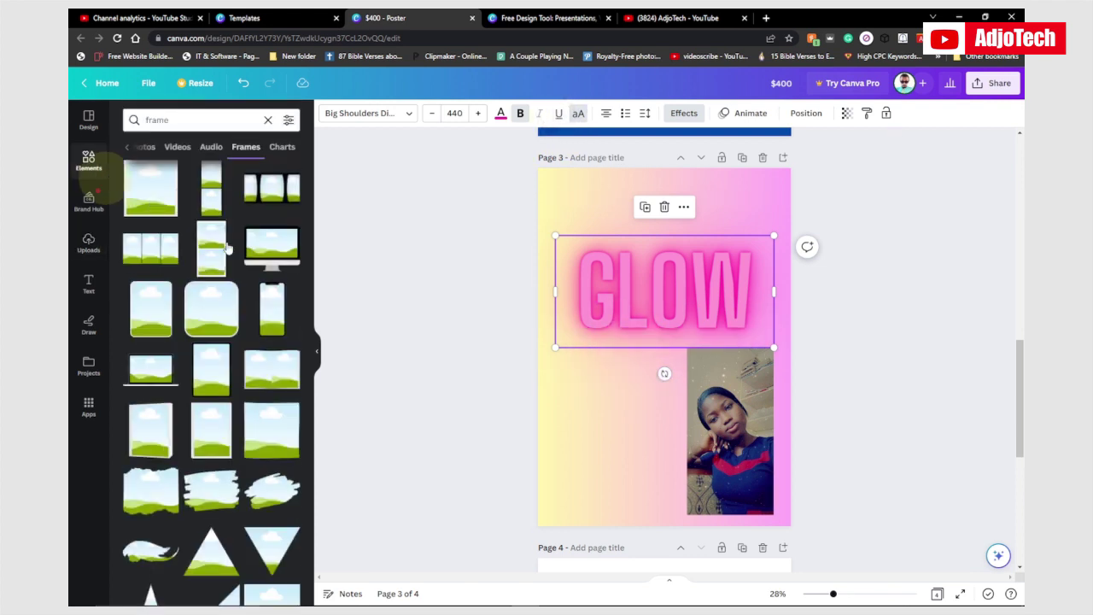
click(268, 120)
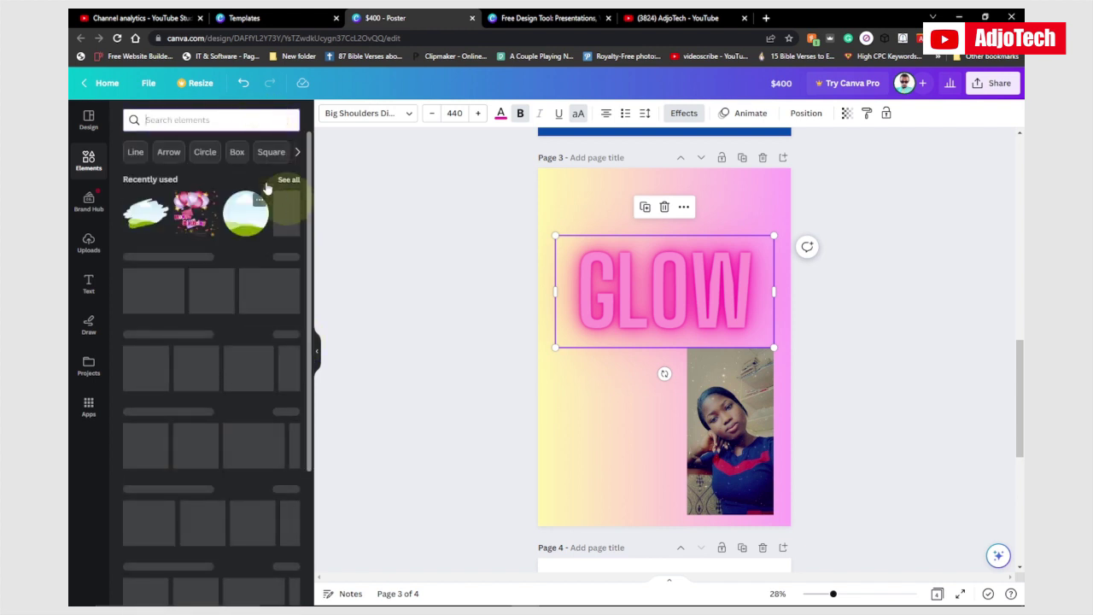
click(299, 152)
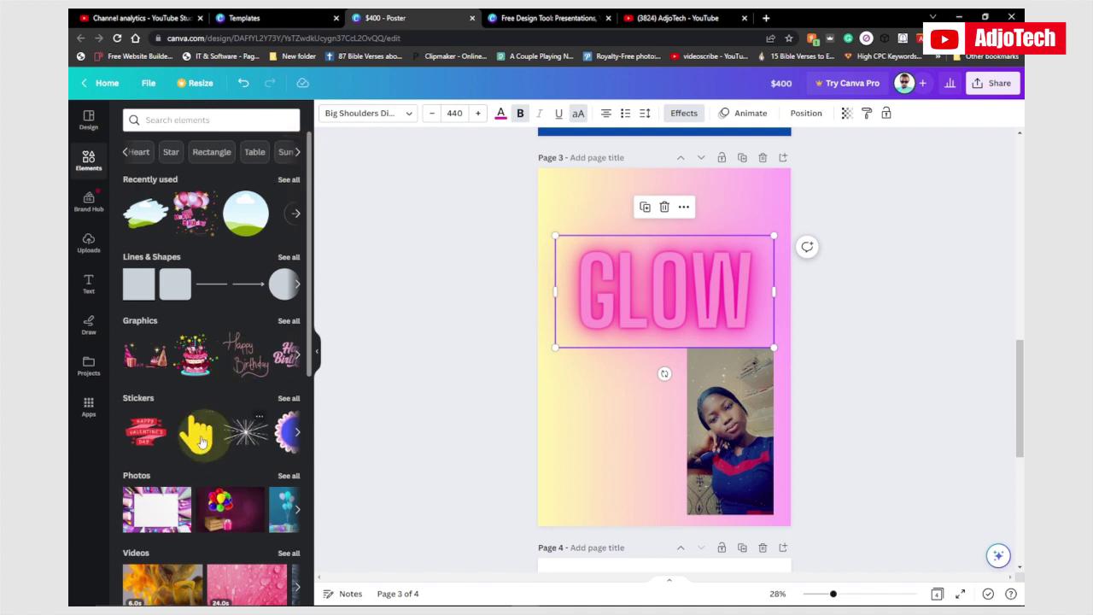
drag(201, 442, 589, 435)
drag(630, 502, 632, 502)
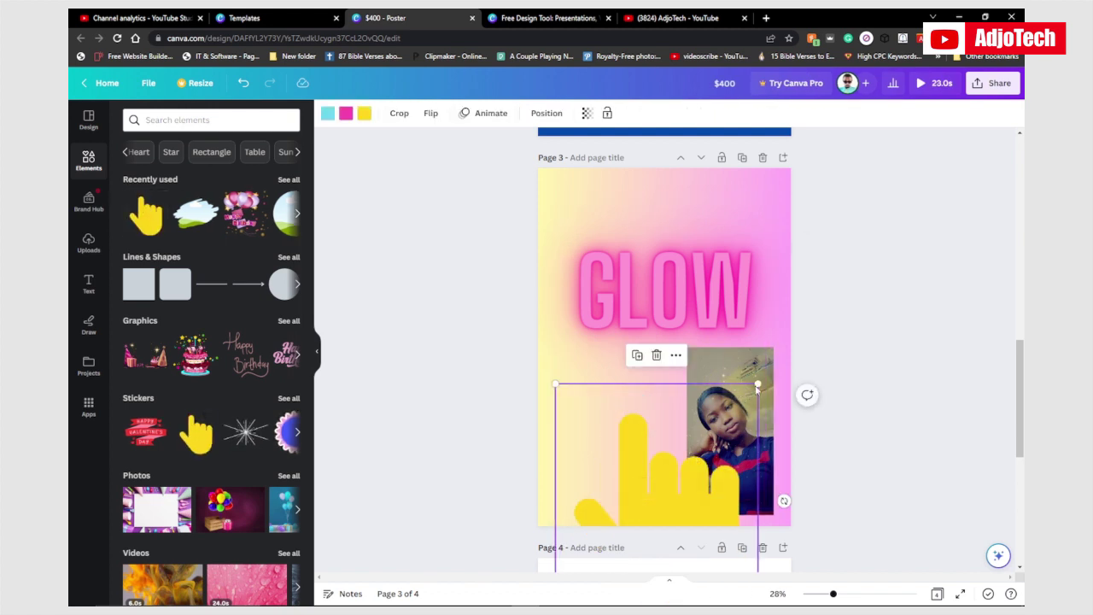
drag(757, 387, 674, 338)
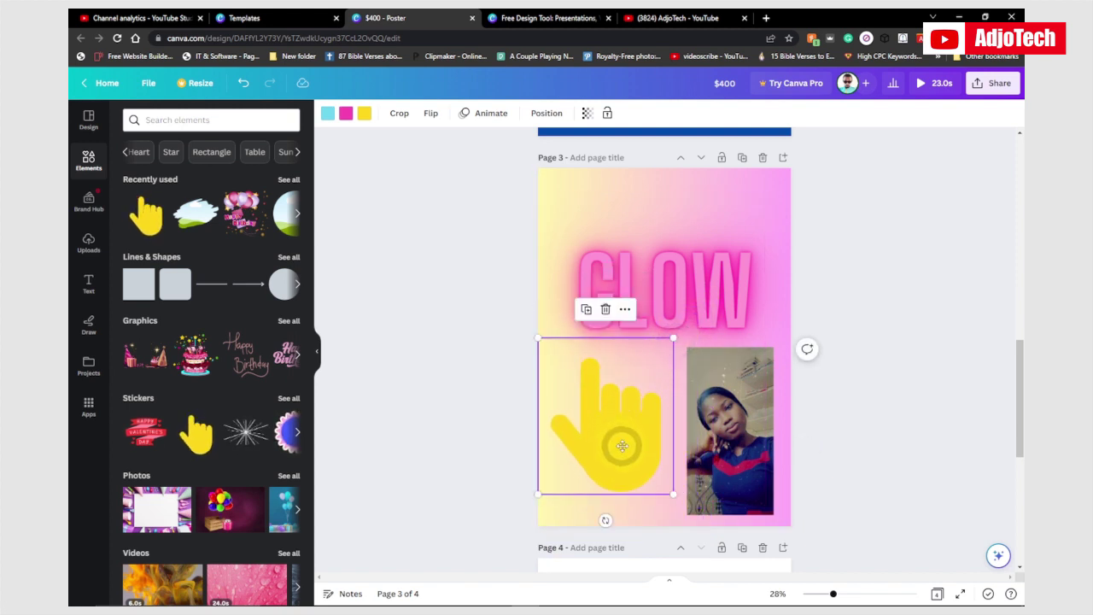
drag(622, 445, 615, 450)
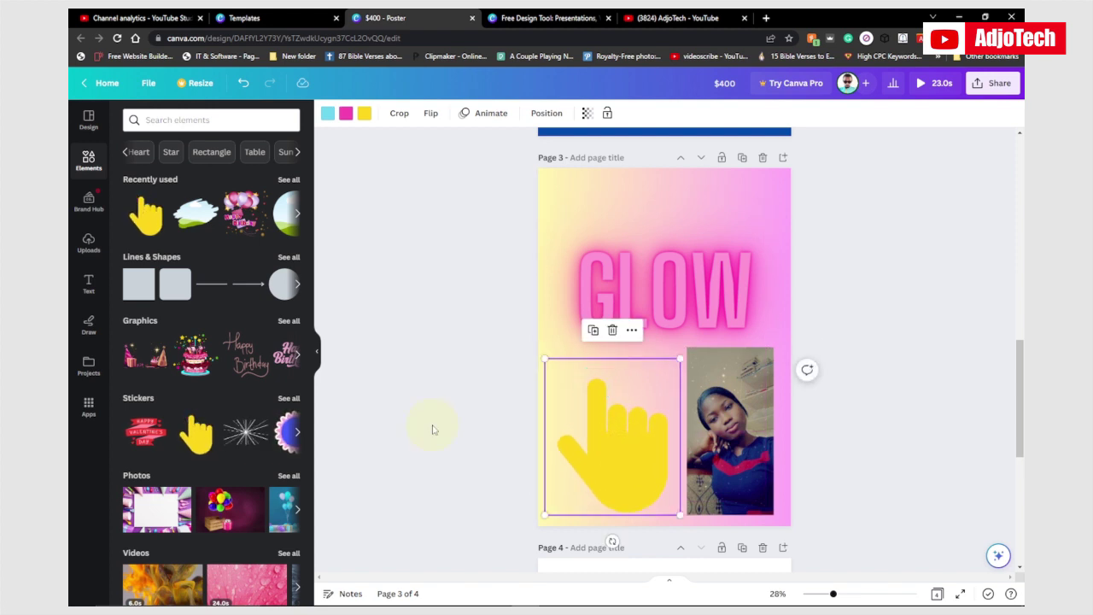
- Examine the file types offered for downloading the design, including MP4 Video and GIF, and leave the download options
click(990, 88)
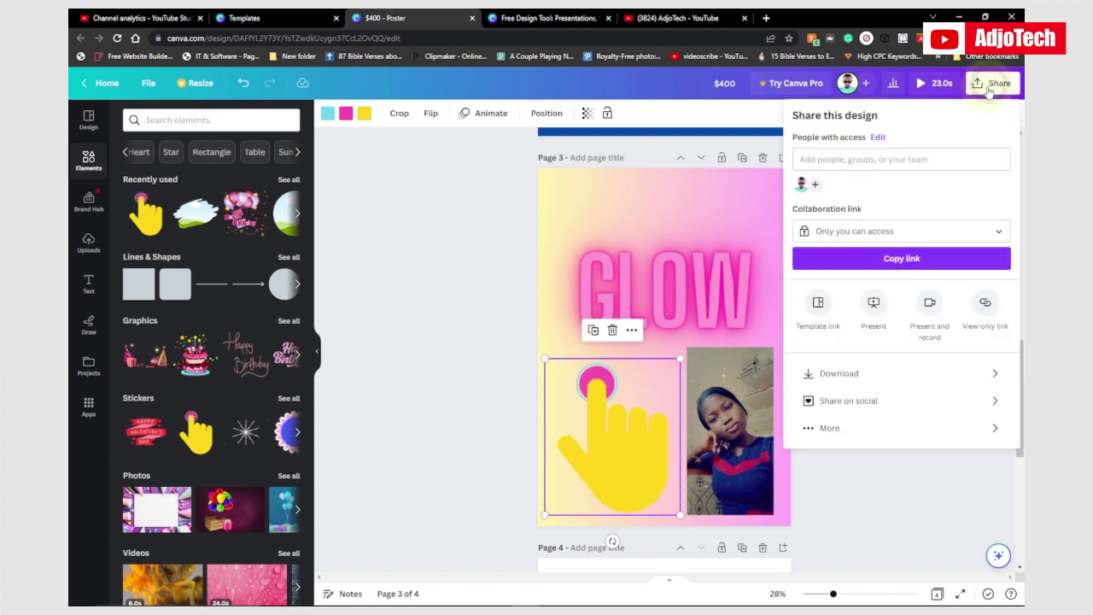
click(897, 375)
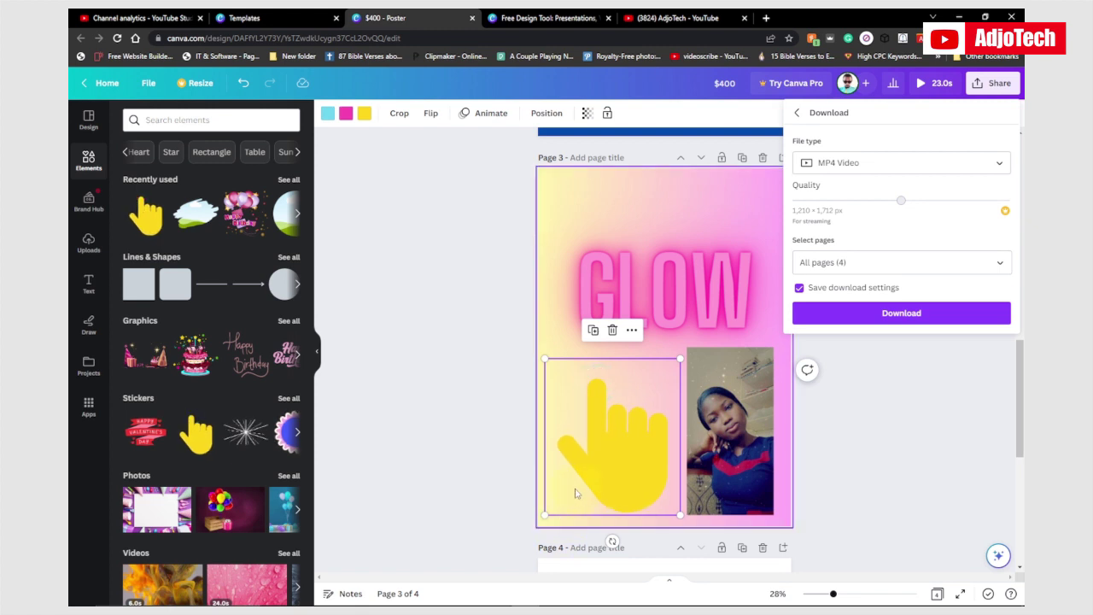
click(897, 167)
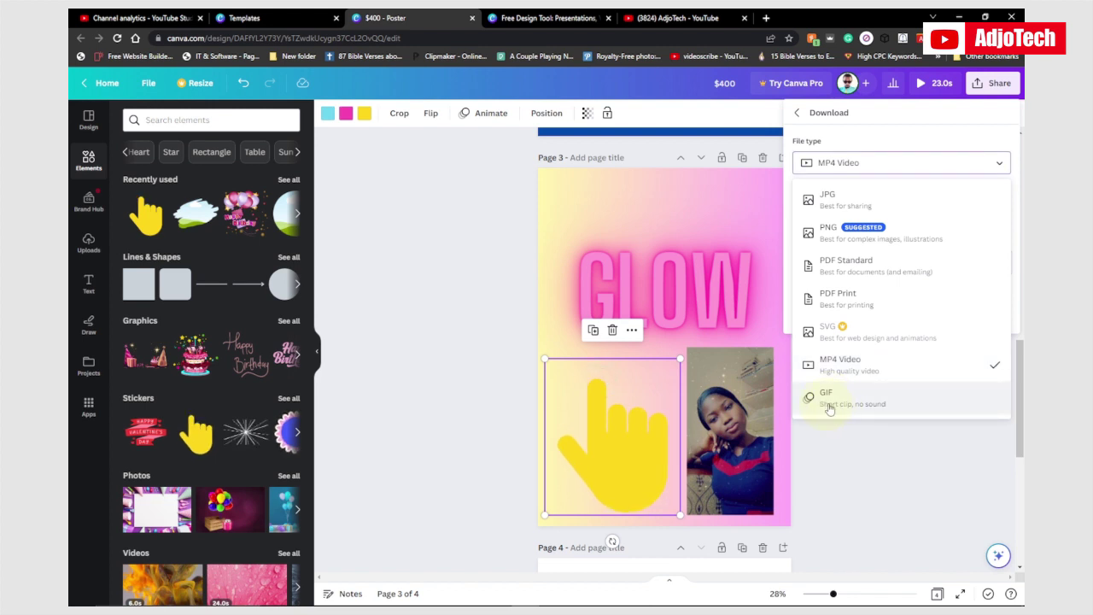
click(849, 439)
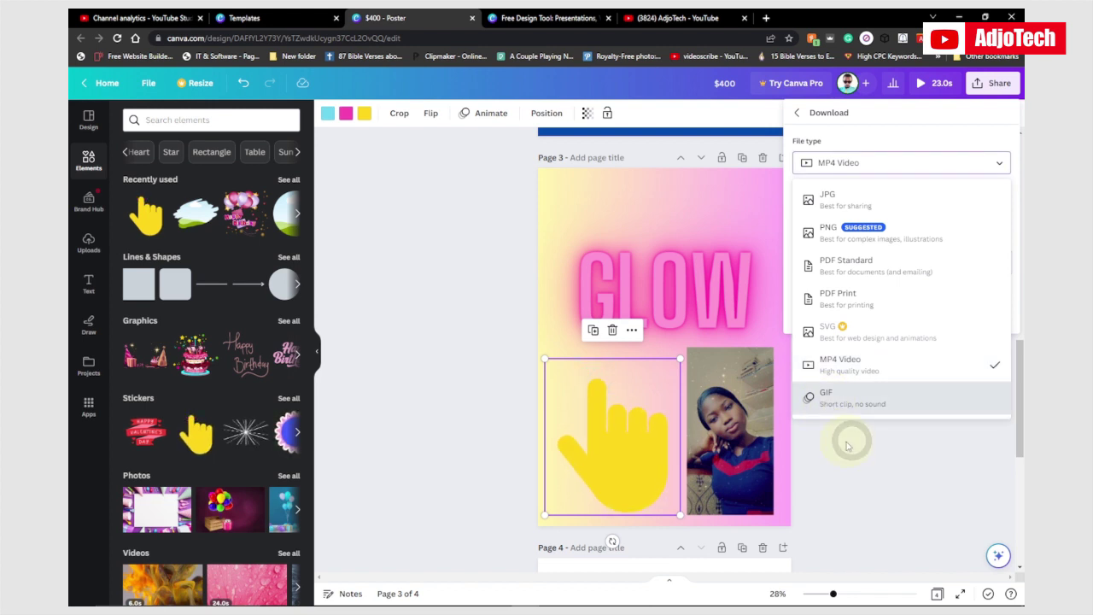
click(598, 404)
click(483, 320)
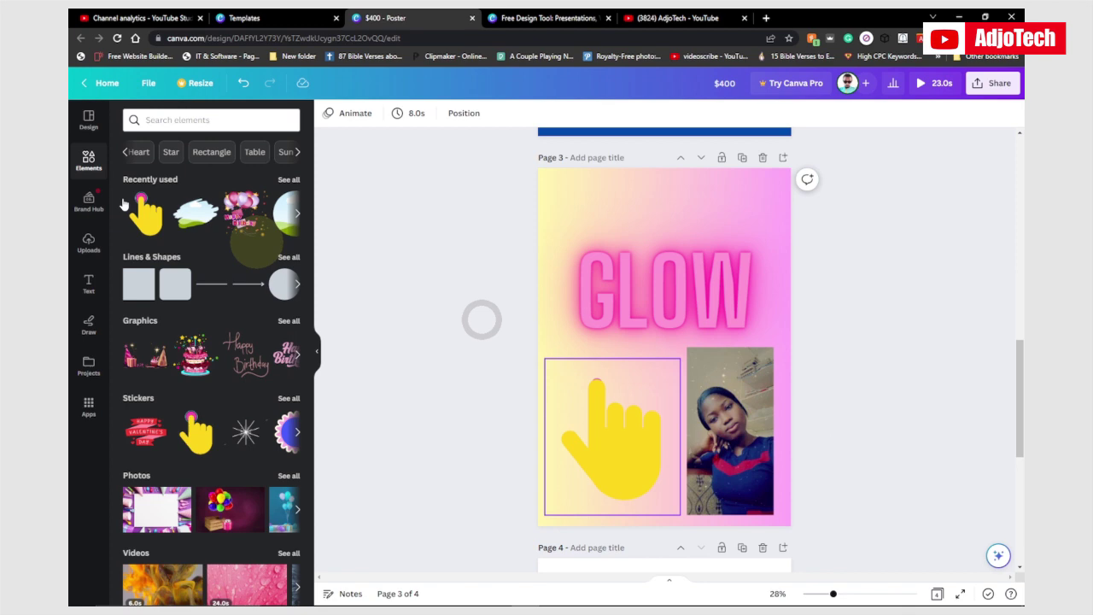
- Browse the available poster templates and return to page 1 of the design
click(88, 119)
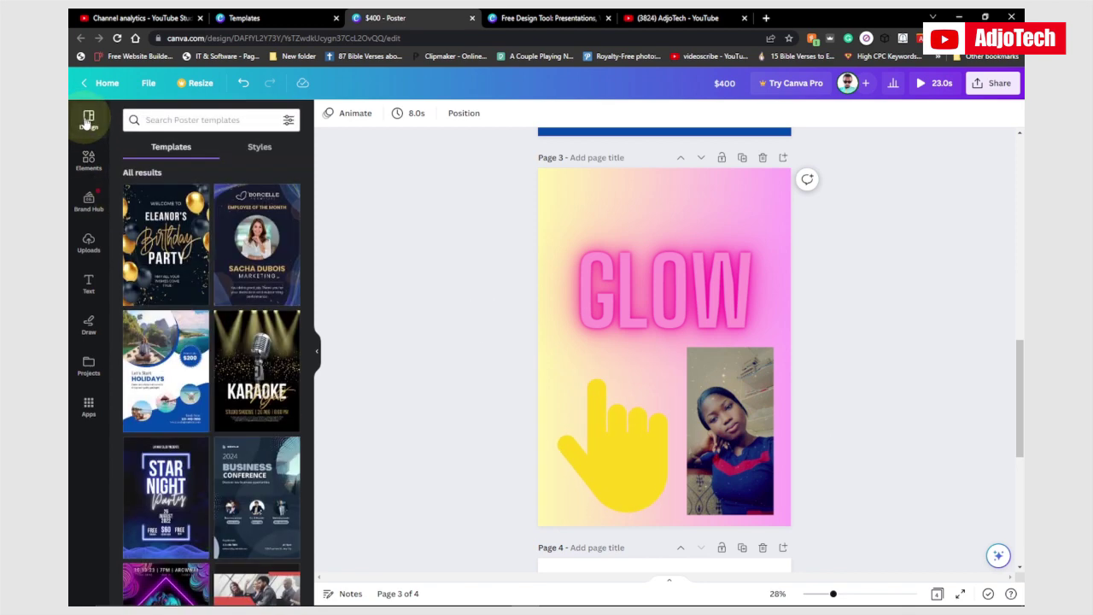
scroll(270, 392, down, 7)
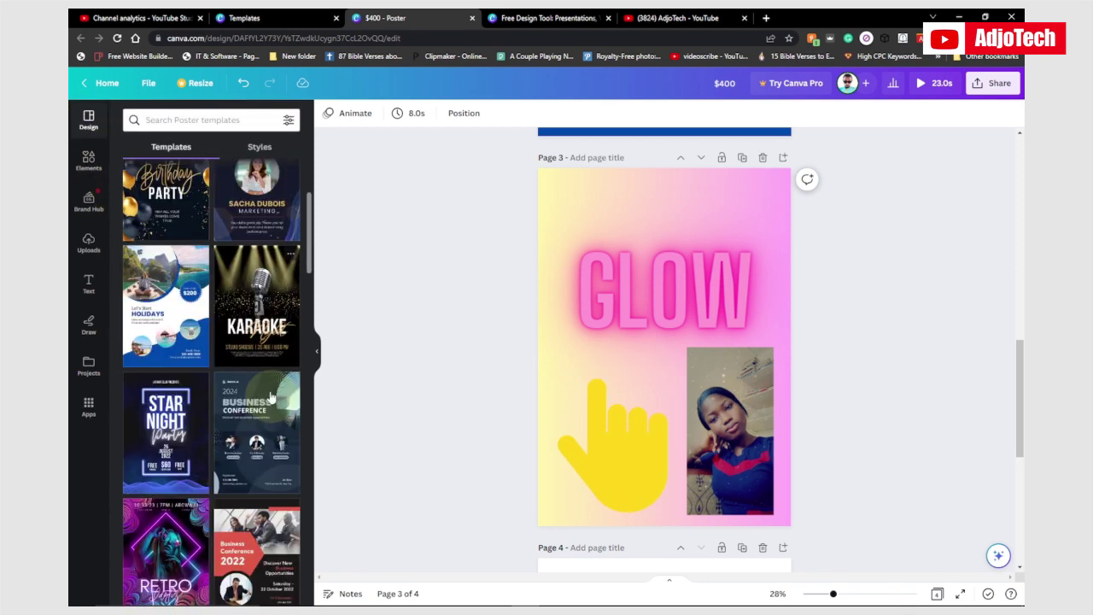
scroll(270, 392, down, 2)
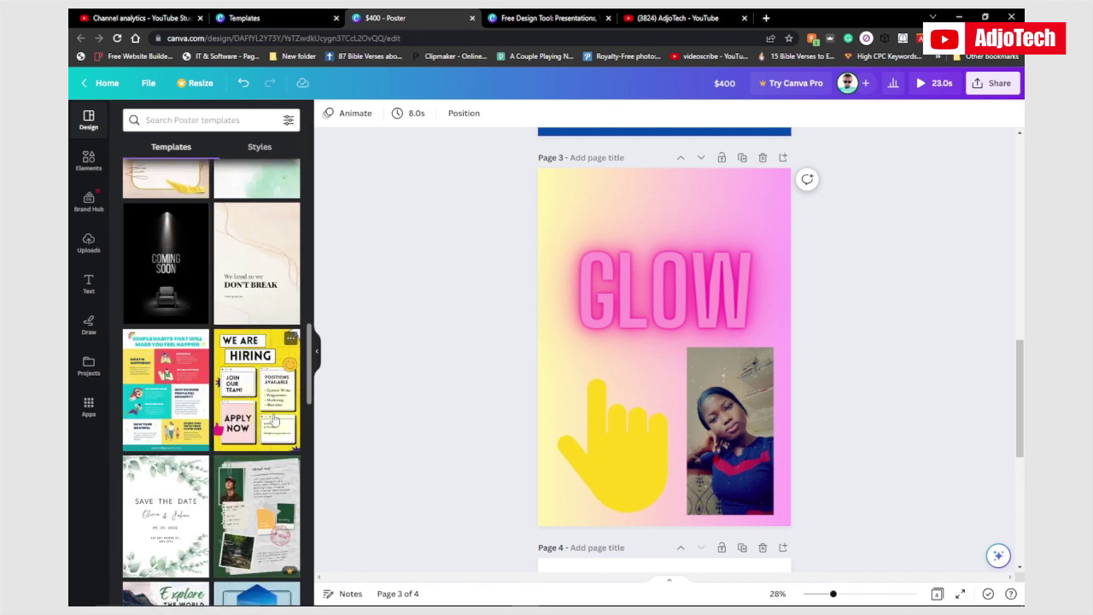
scroll(275, 419, down, 2)
scroll(274, 421, down, 2)
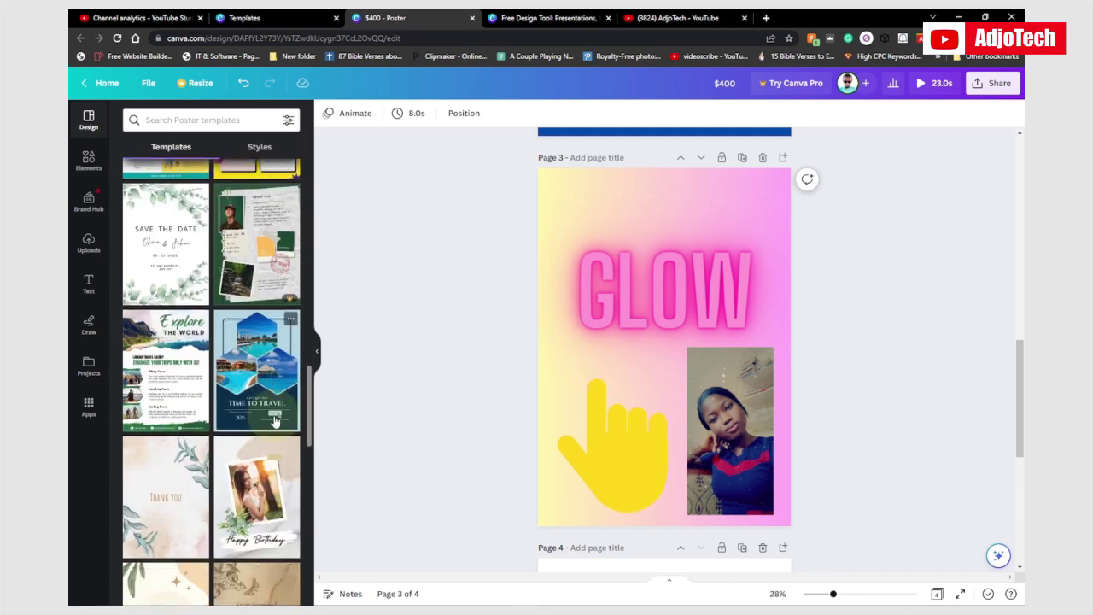
scroll(274, 418, up, 15)
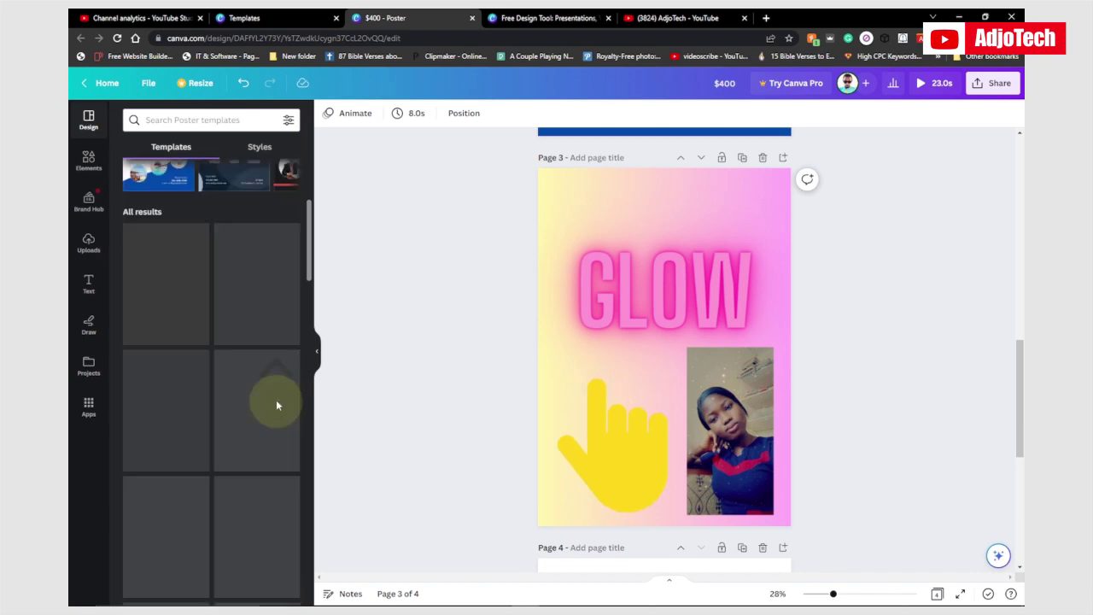
scroll(276, 399, up, 2)
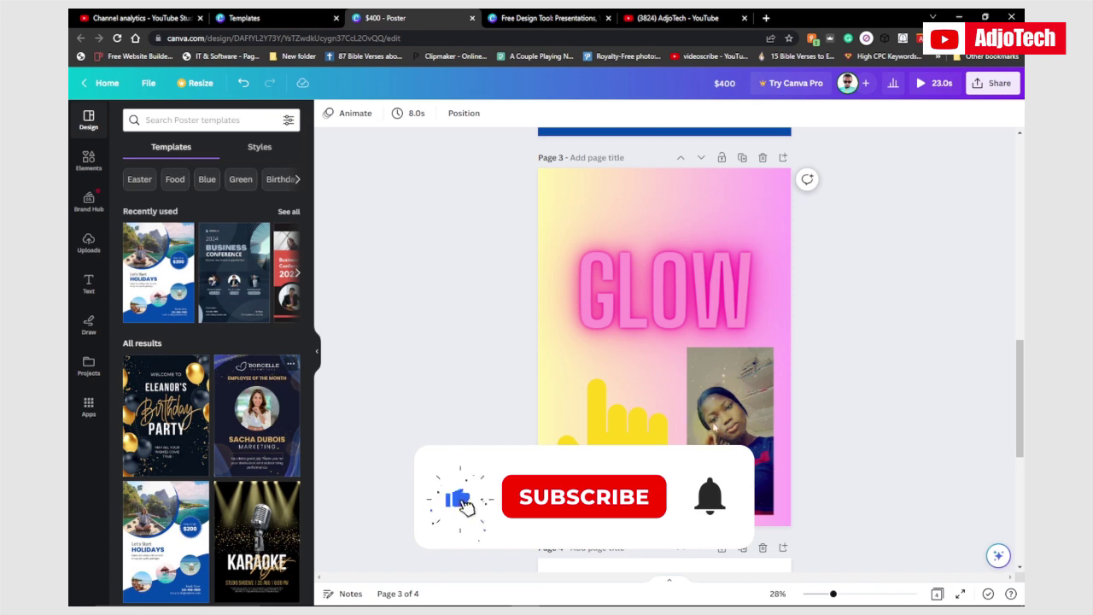
scroll(714, 425, up, 10)
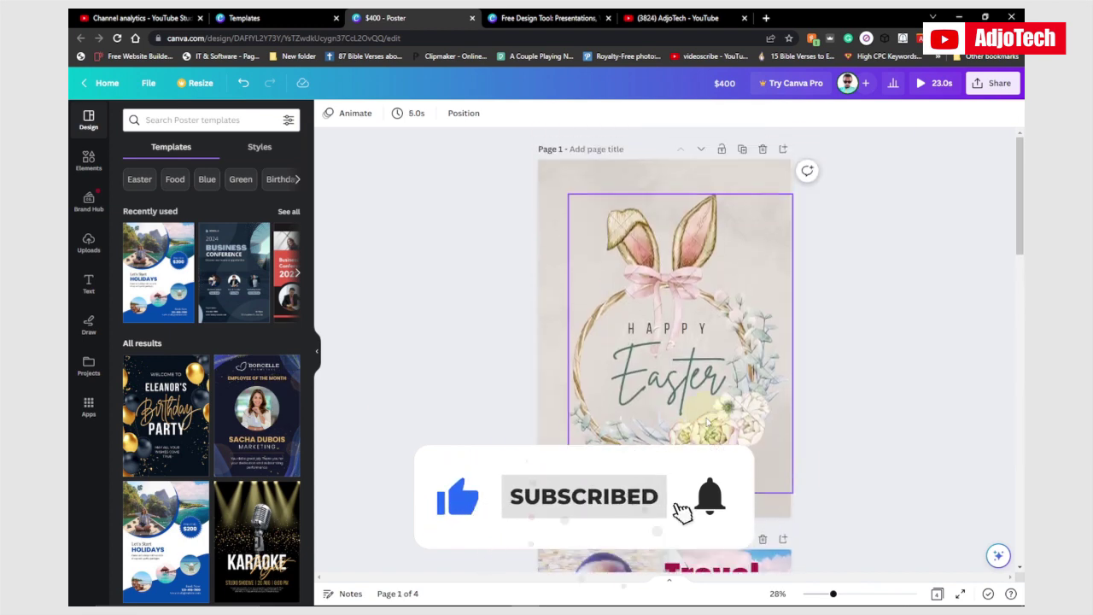